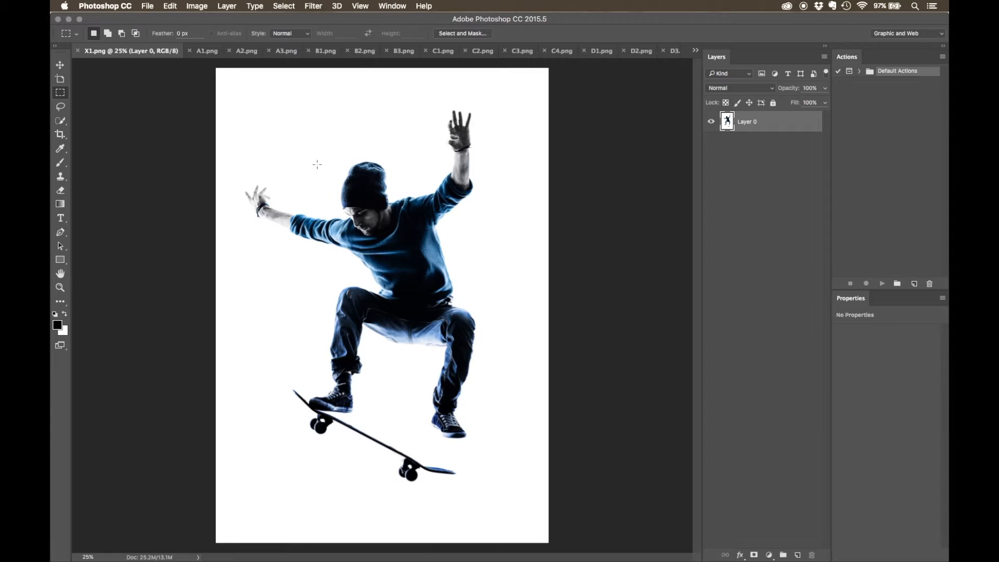
Examine the example images A1.png to A3.png and B1.png to B3.png, comparing source photos, green subject fills and stencil results
{"action": "left_click", "coordinate": [206, 52]}
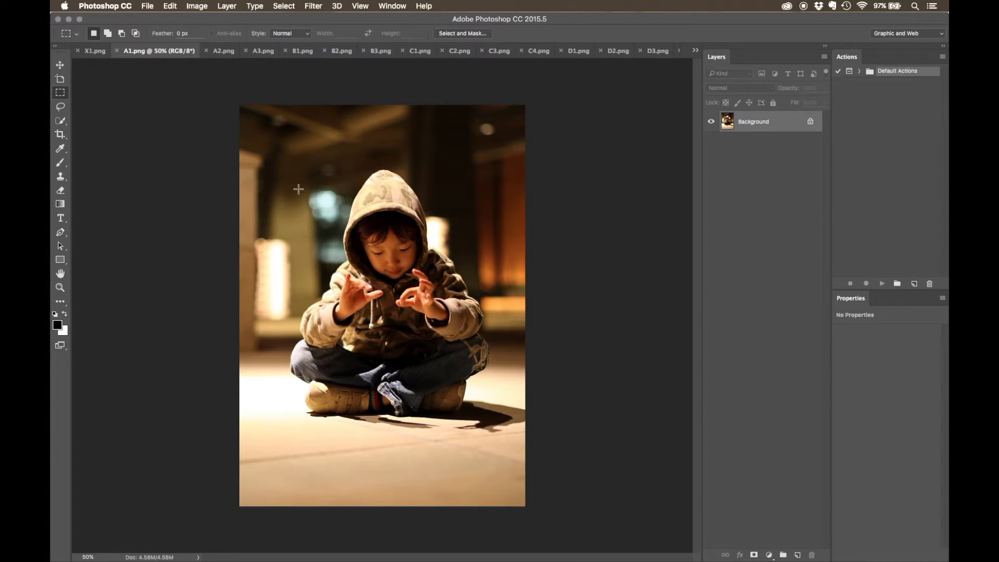
{"action": "left_click", "coordinate": [232, 52]}
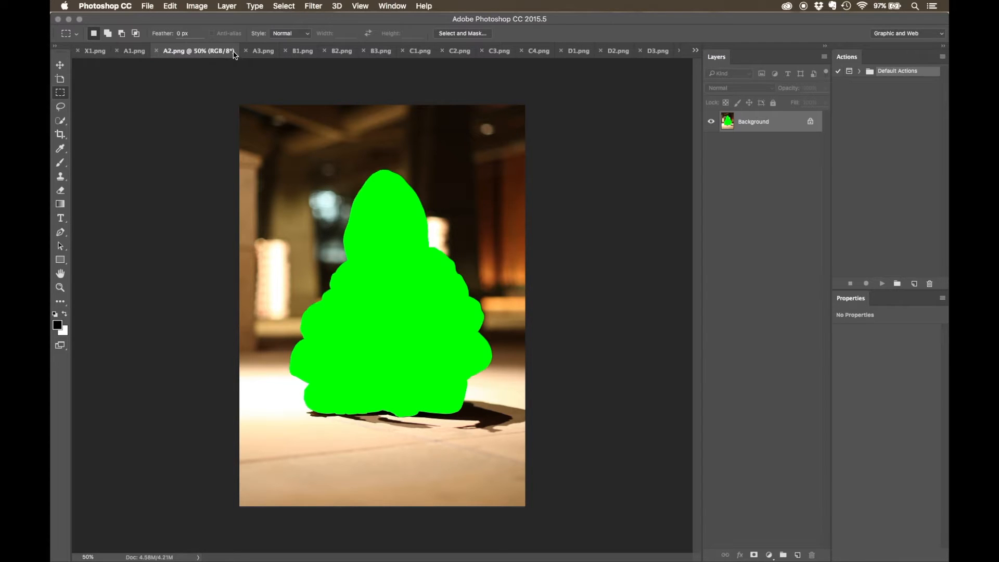
{"action": "left_click", "coordinate": [261, 52]}
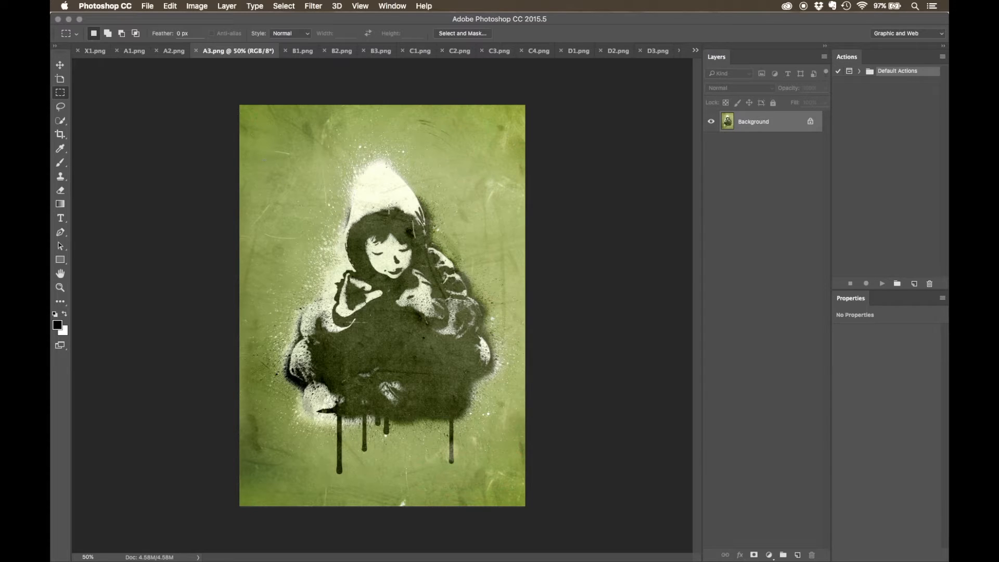
{"action": "left_click", "coordinate": [307, 52]}
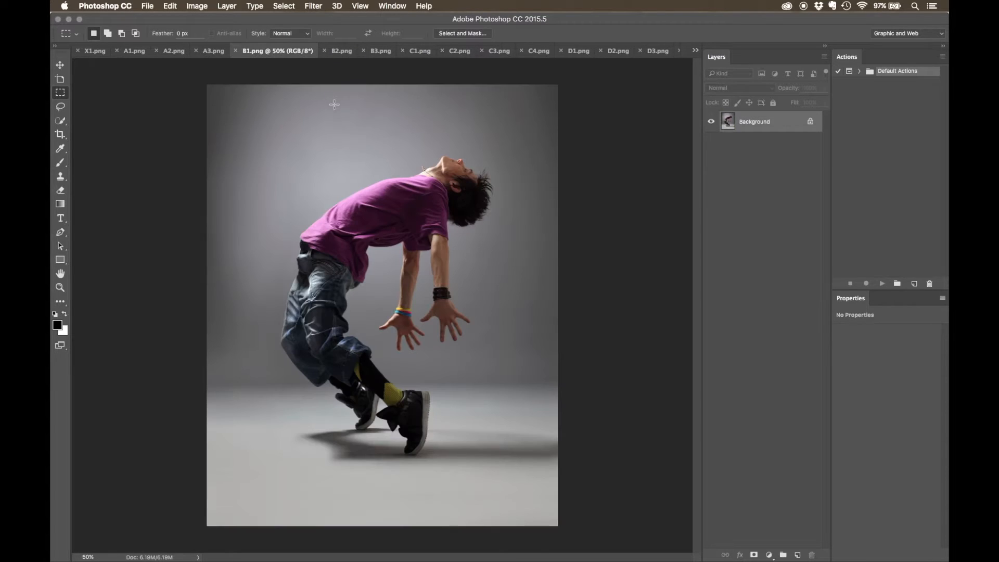
{"action": "left_click", "coordinate": [342, 51]}
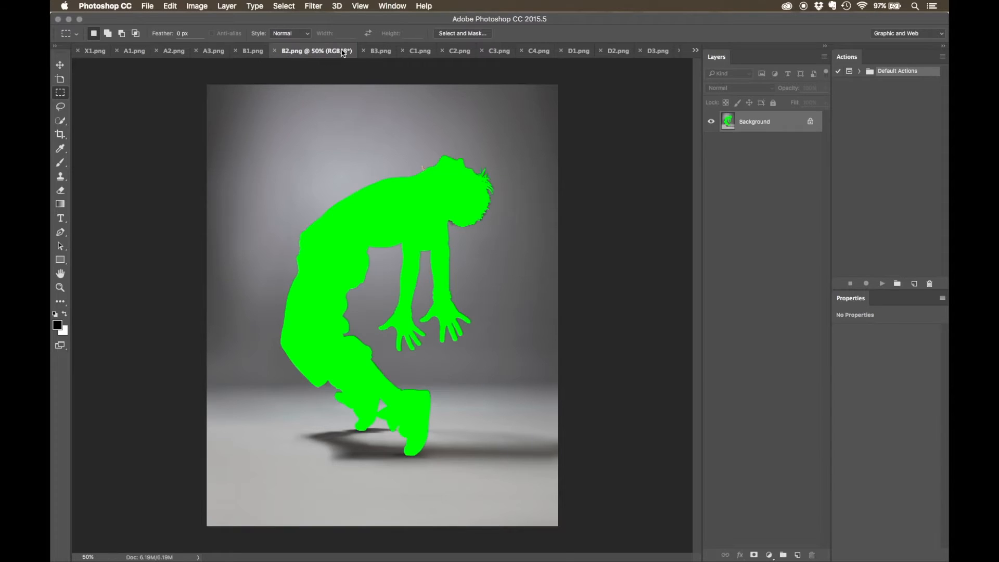
{"action": "left_click", "coordinate": [382, 52]}
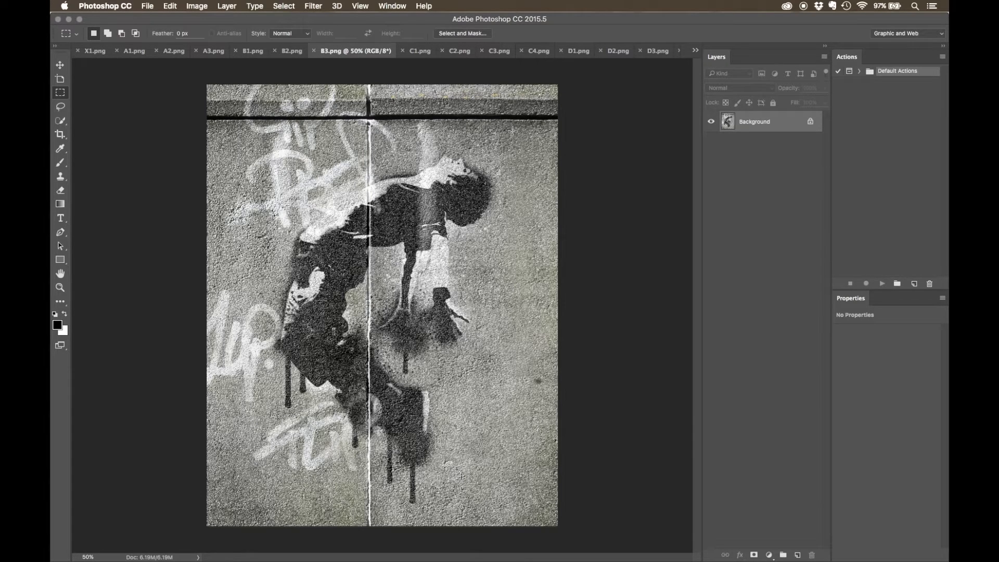
Examine the dalmatian example from C1.png to C4.png: source photo, green subject fill, brick wall backdrop and stencil result
{"action": "left_click", "coordinate": [419, 52]}
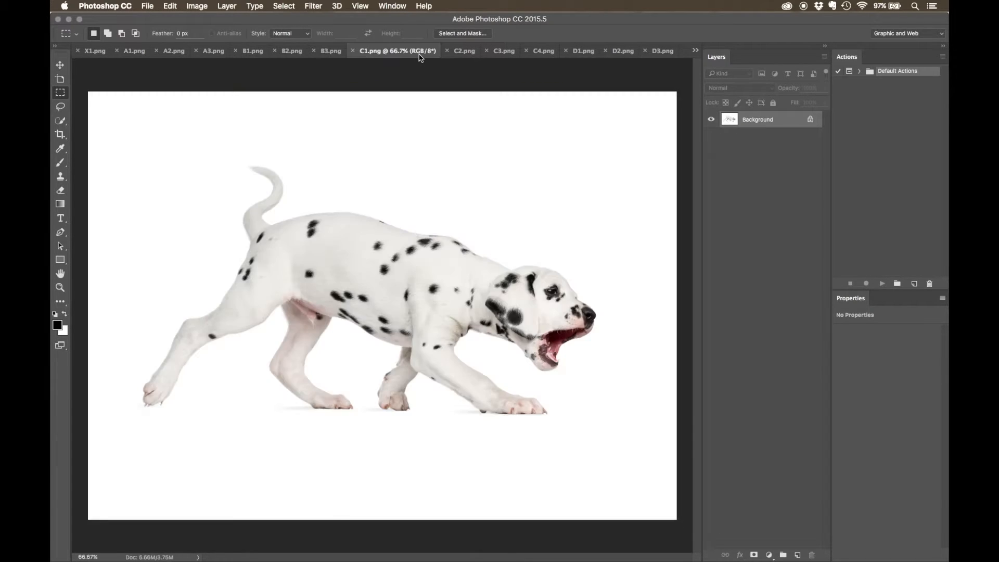
{"action": "left_click", "coordinate": [464, 52]}
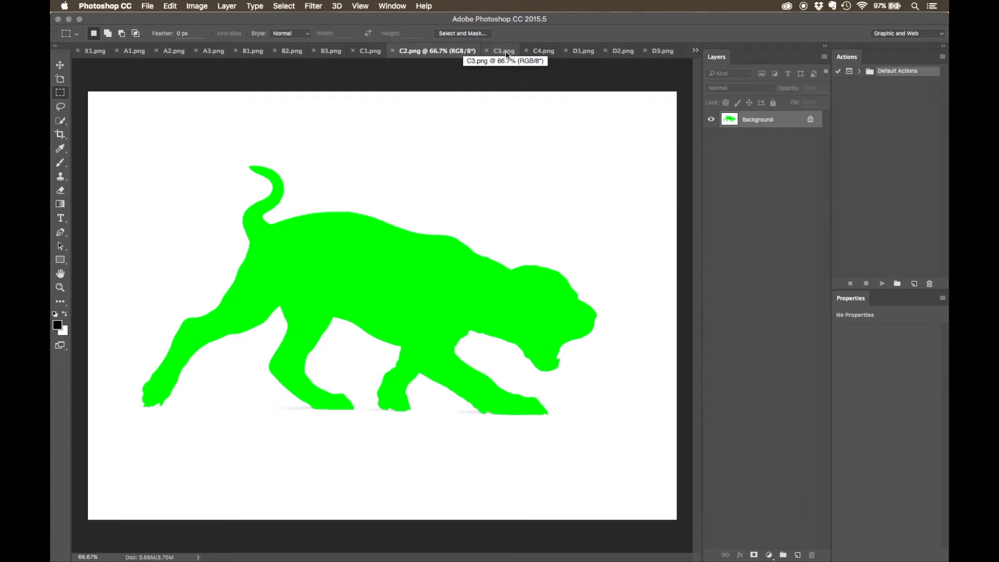
{"action": "left_click", "coordinate": [506, 54]}
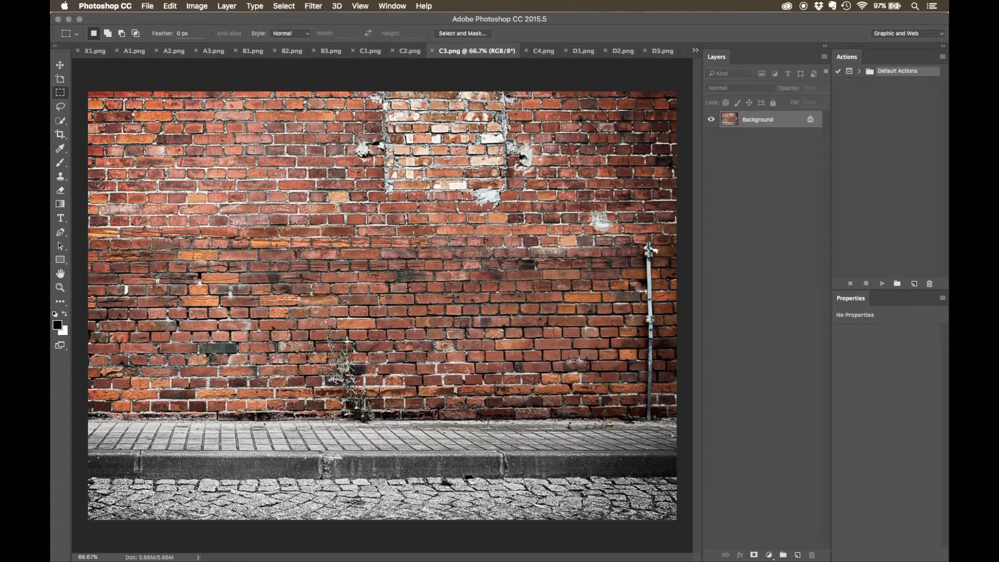
{"action": "left_click", "coordinate": [542, 51]}
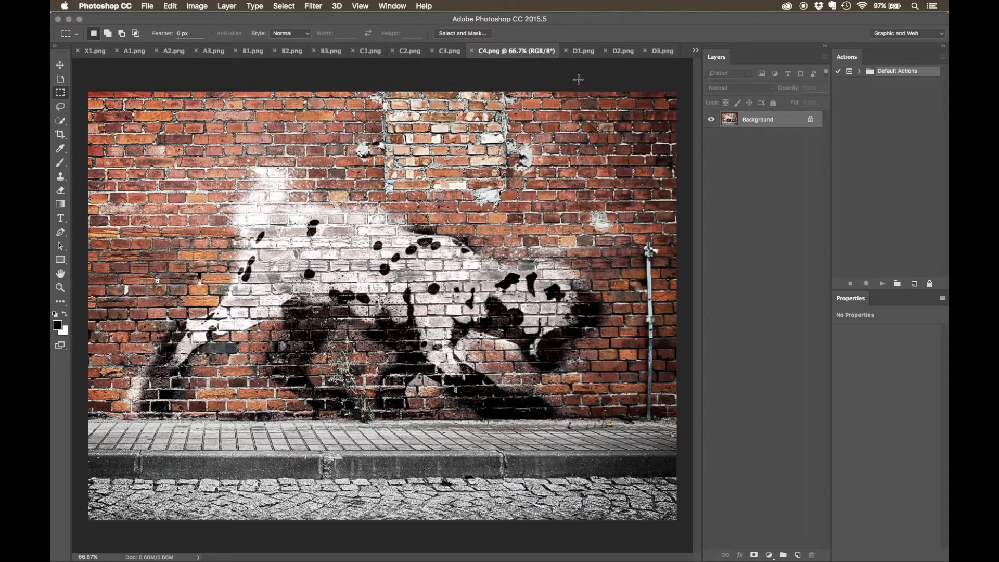
Examine the floating woman example from D1.png to D4.png and compare its source photo with the finished ivy wall stencil
{"action": "left_click", "coordinate": [585, 54]}
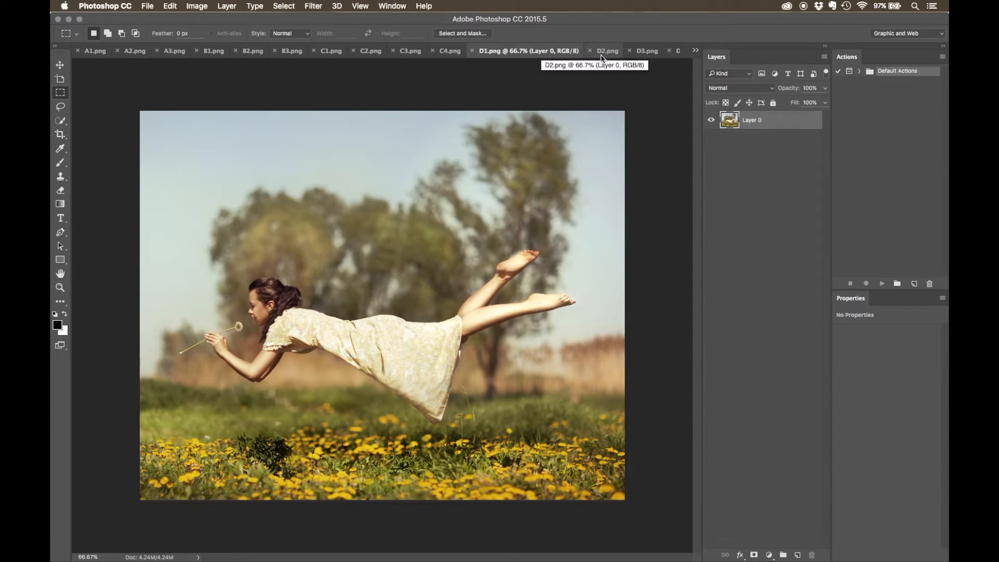
{"action": "left_click", "coordinate": [608, 55]}
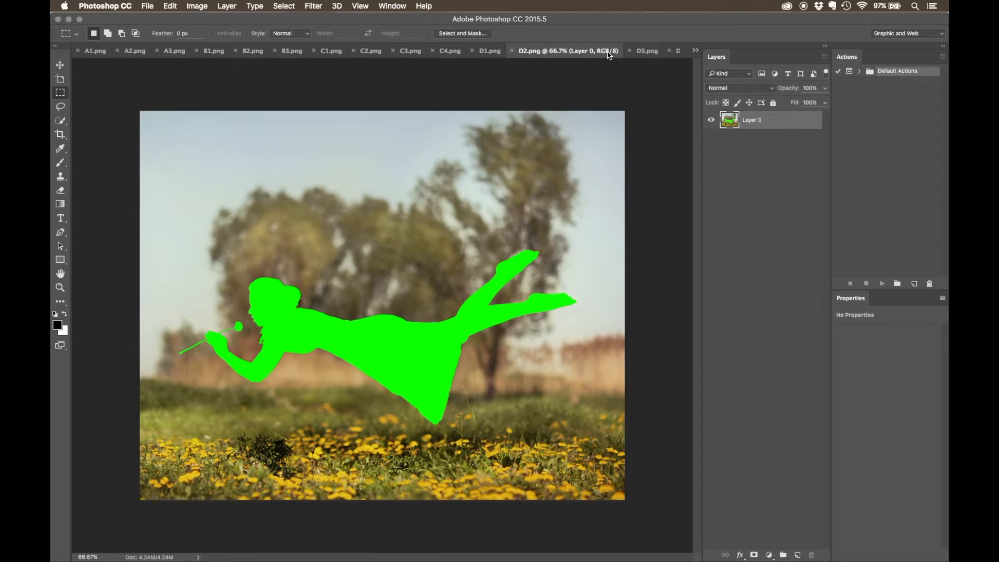
{"action": "left_click", "coordinate": [645, 54]}
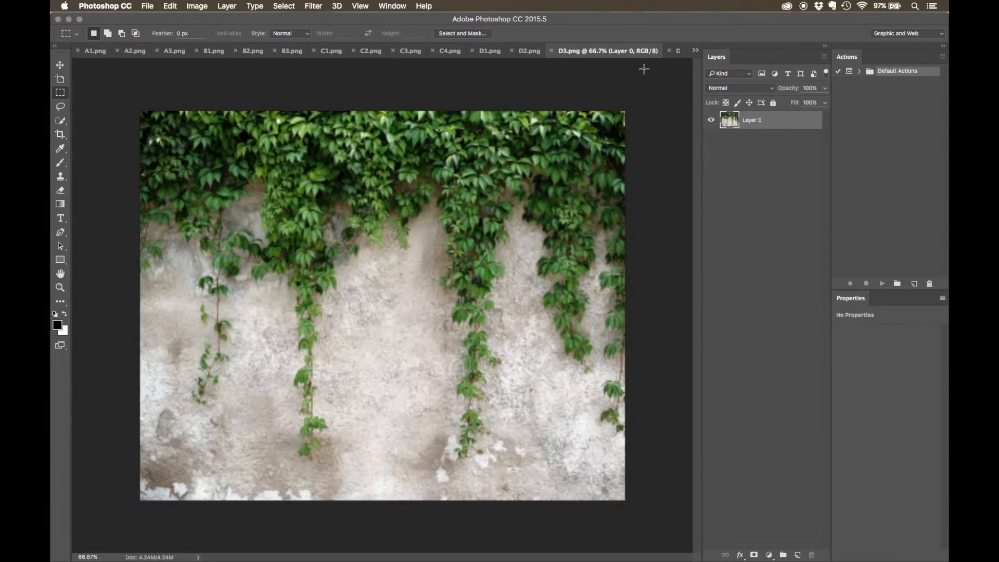
{"action": "left_click", "coordinate": [676, 52]}
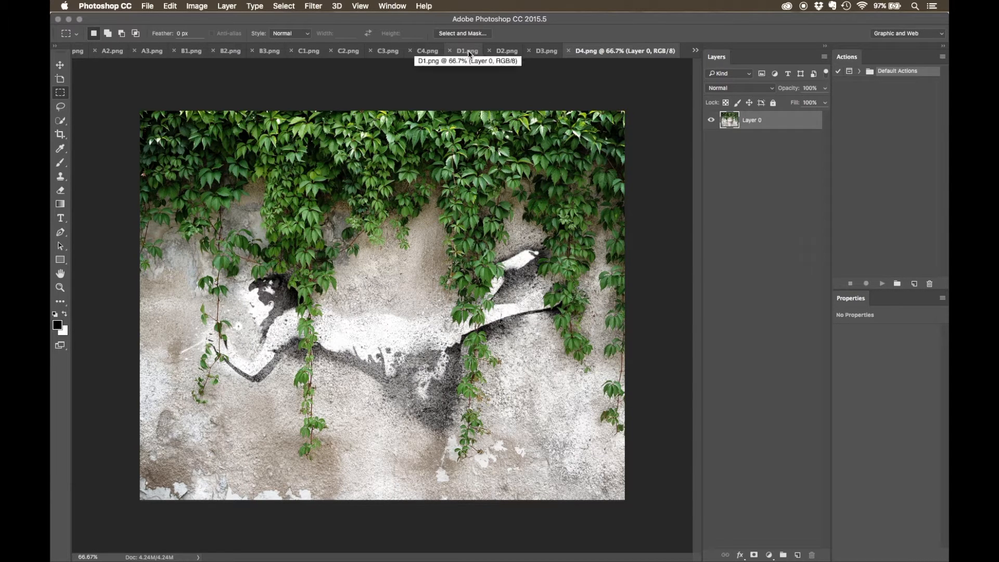
{"action": "left_click", "coordinate": [468, 52]}
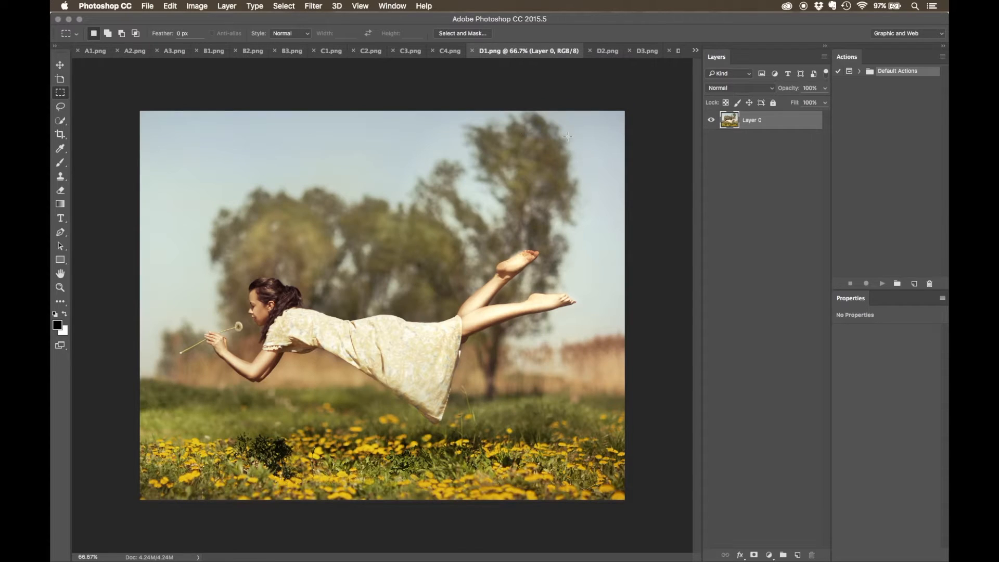
{"action": "left_click", "coordinate": [678, 54]}
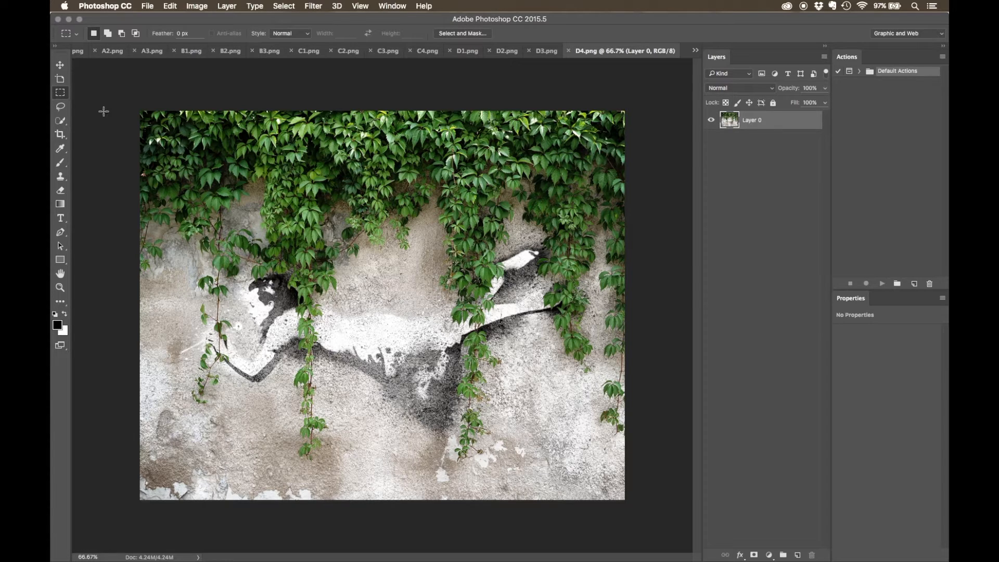
Switch to the skateboarder image X1.png and close all the other open example documents
{"action": "left_click", "coordinate": [697, 49]}
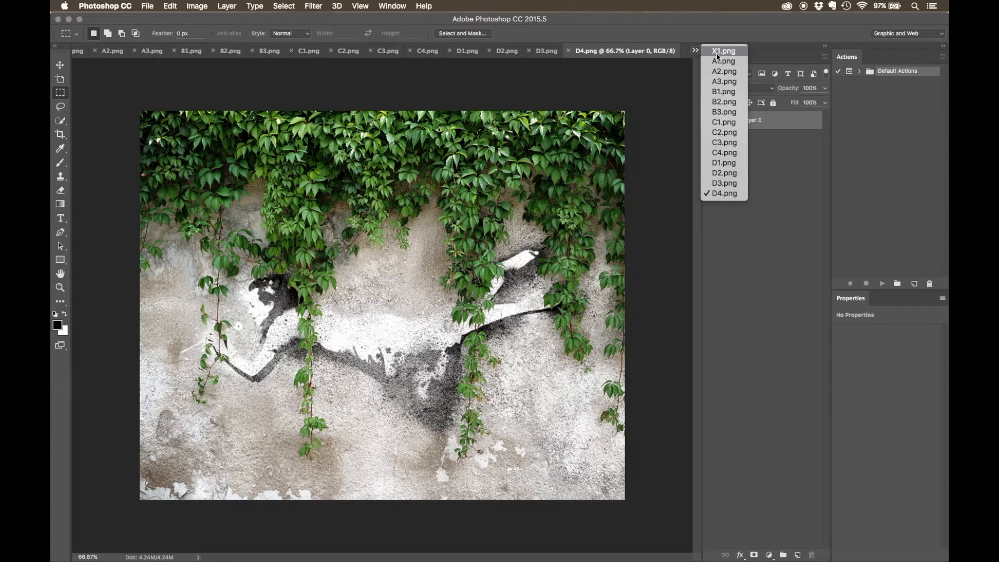
{"action": "left_click", "coordinate": [722, 51]}
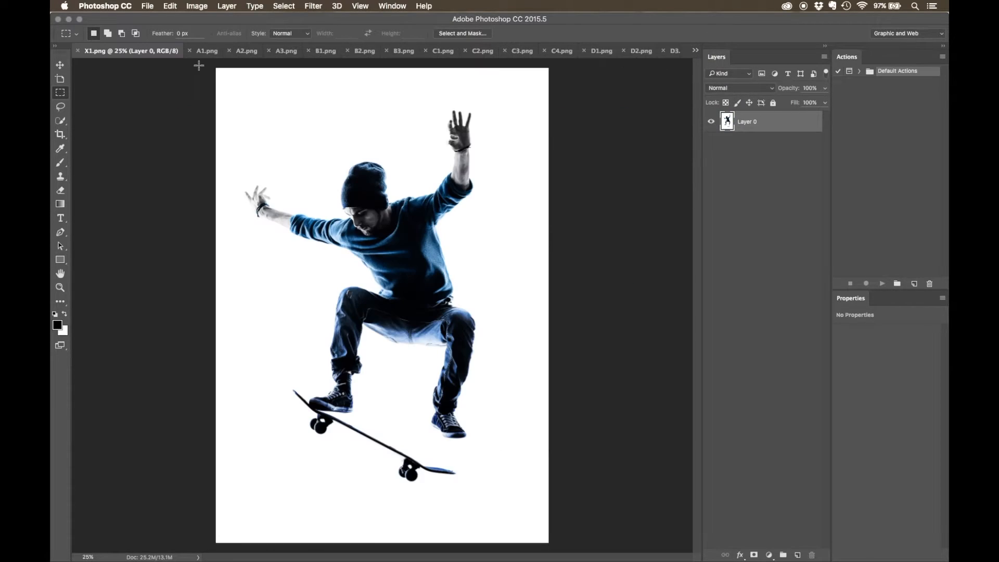
{"action": "left_click", "coordinate": [190, 51]}
{"action": "left_click", "coordinate": [190, 50]}
{"action": "left_click", "coordinate": [190, 50]}
{"action": "left_click", "coordinate": [189, 51]}
{"action": "left_click", "coordinate": [190, 51]}
{"action": "left_click", "coordinate": [190, 50]}
{"action": "left_click", "coordinate": [190, 50]}
{"action": "left_click", "coordinate": [190, 51]}
{"action": "left_click", "coordinate": [190, 51]}
{"action": "left_click", "coordinate": [189, 50]}
{"action": "left_click", "coordinate": [190, 50]}
{"action": "left_click", "coordinate": [190, 51]}
{"action": "left_click", "coordinate": [190, 51]}
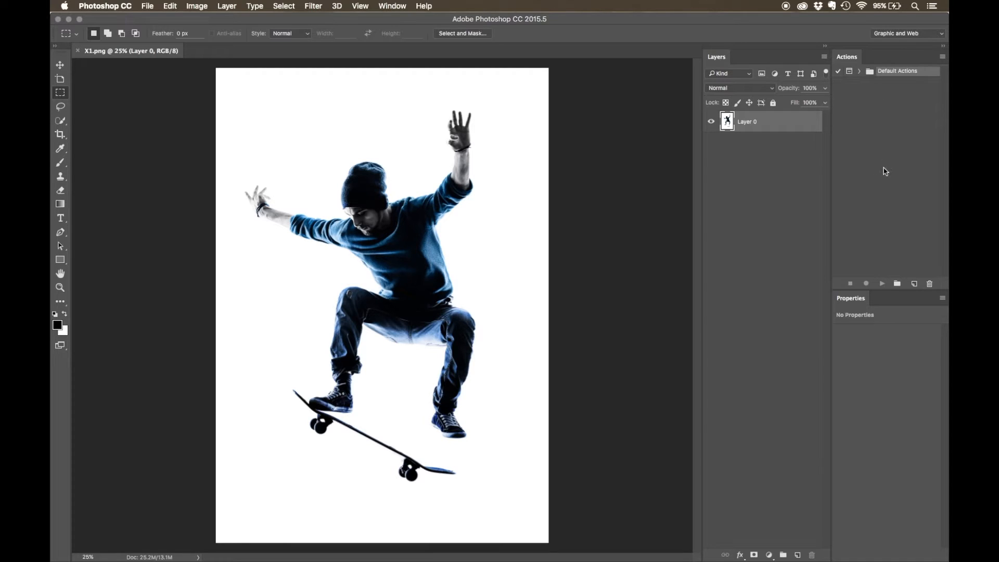
Load the action file StencilArt-Creator-Action.atn into the Actions list
{"action": "left_click", "coordinate": [397, 8]}
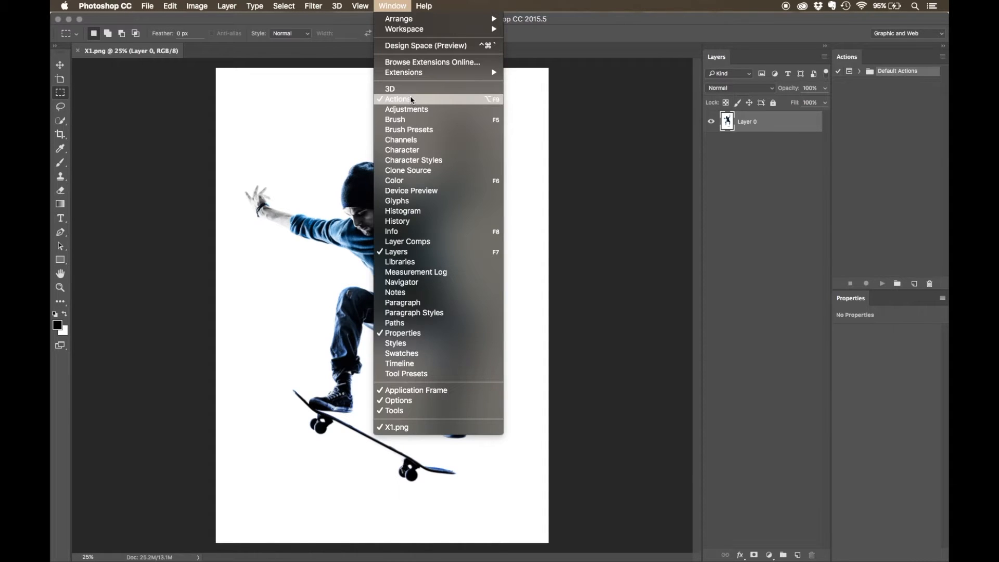
{"action": "left_click", "coordinate": [897, 167]}
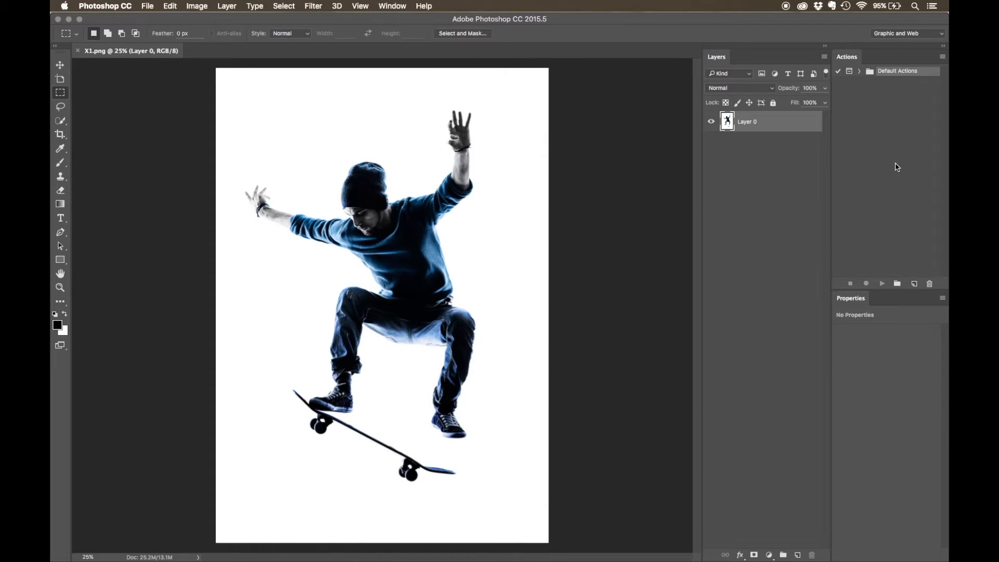
{"action": "left_click", "coordinate": [942, 57]}
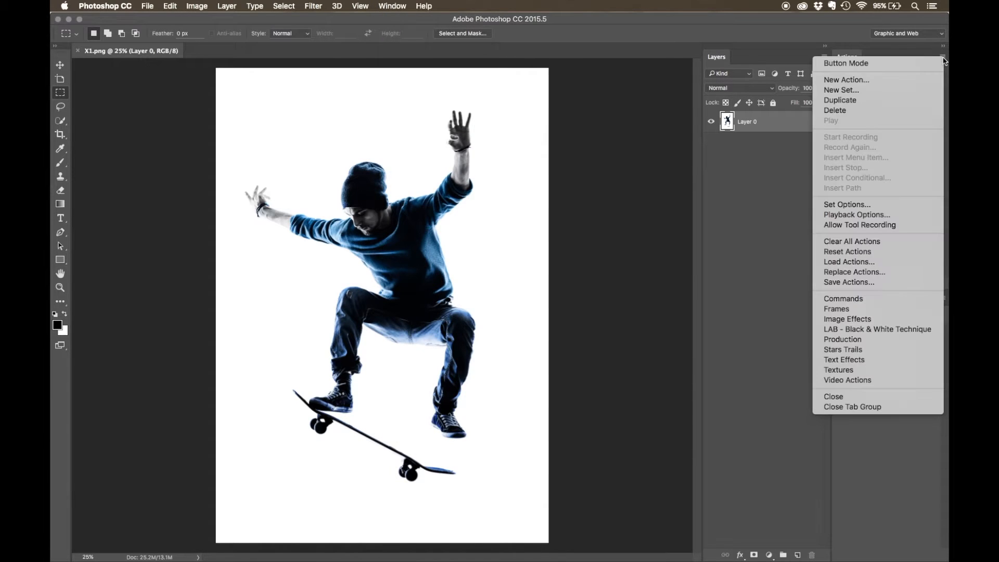
{"action": "left_click", "coordinate": [860, 264]}
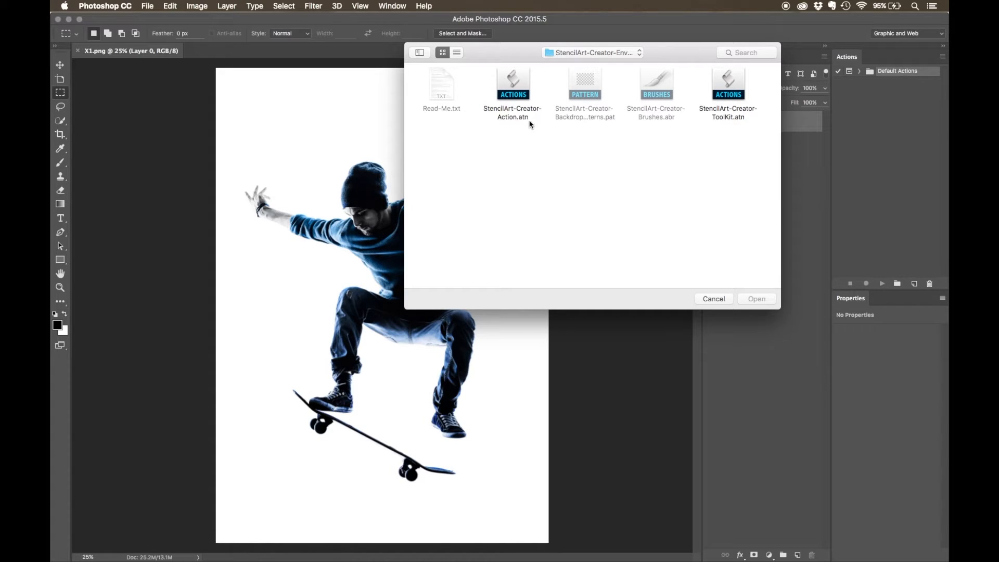
{"action": "left_click", "coordinate": [523, 92]}
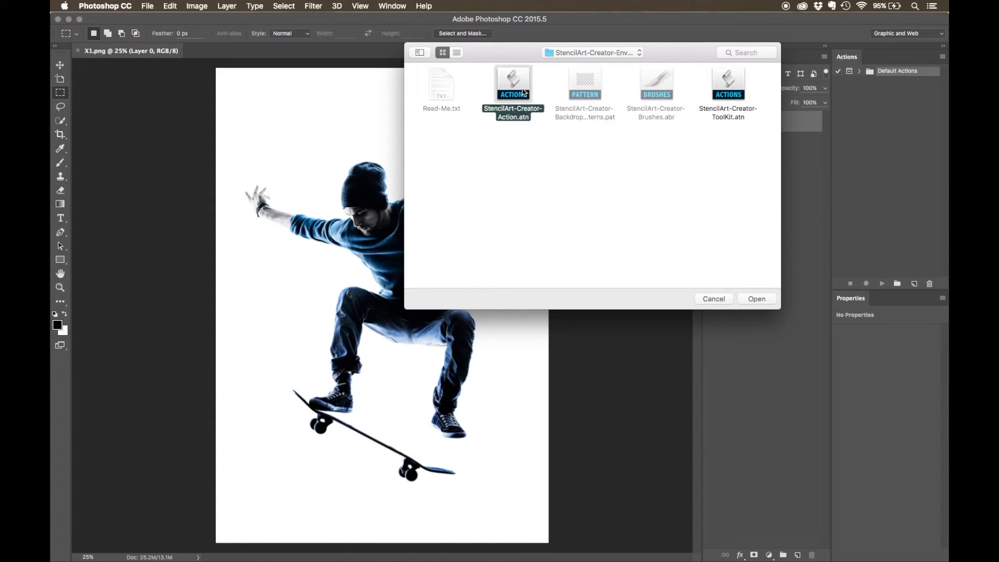
{"action": "left_click", "coordinate": [759, 299]}
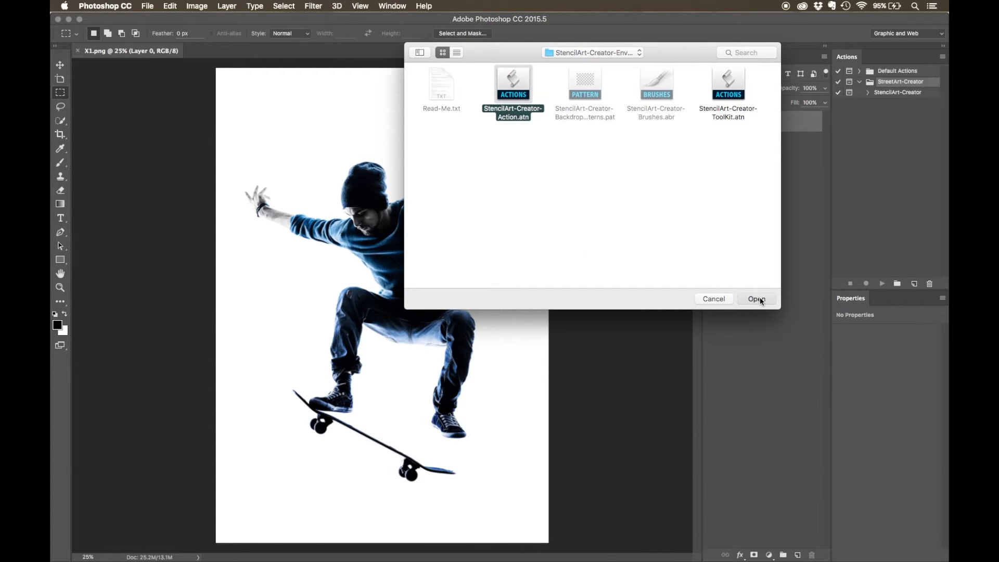
Load the action file StencilArt-Creator-ToolKit.atn as an additional action set
{"action": "left_click", "coordinate": [943, 58]}
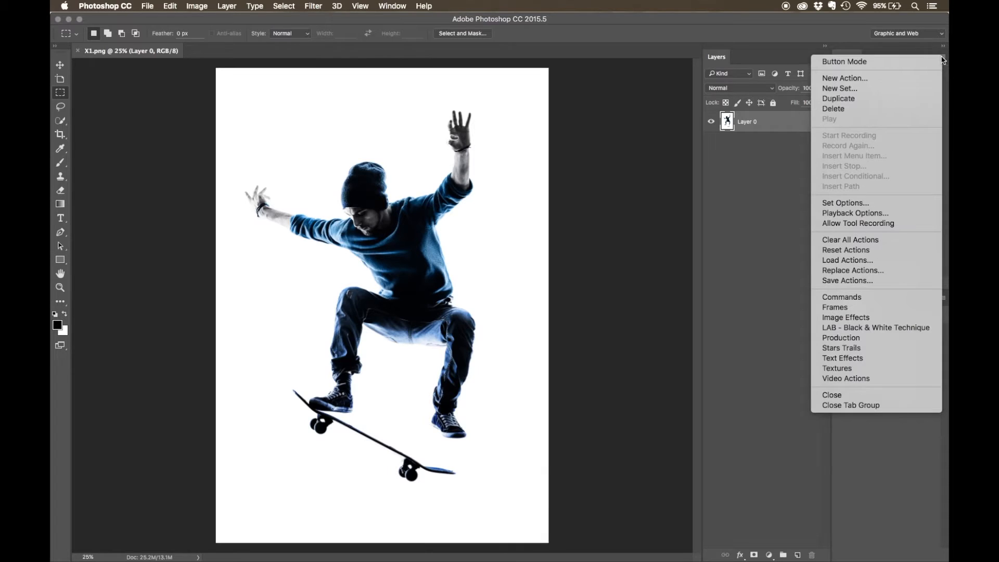
{"action": "left_click", "coordinate": [868, 260]}
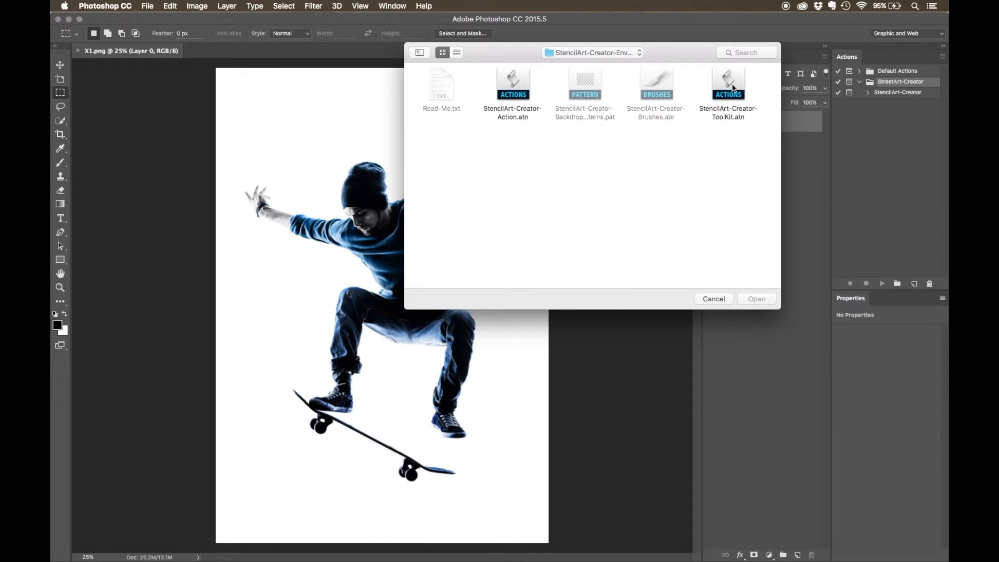
{"action": "left_click", "coordinate": [731, 86]}
{"action": "left_click", "coordinate": [756, 299]}
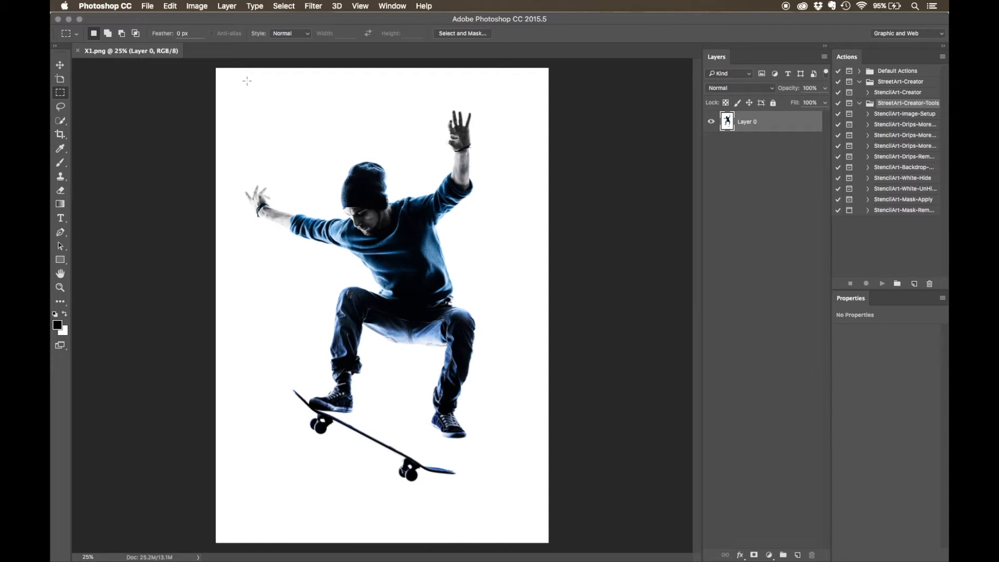
Load the brush file StencilArt-Creator-Brushes.abr through the Preset Manager
{"action": "left_click", "coordinate": [170, 7]}
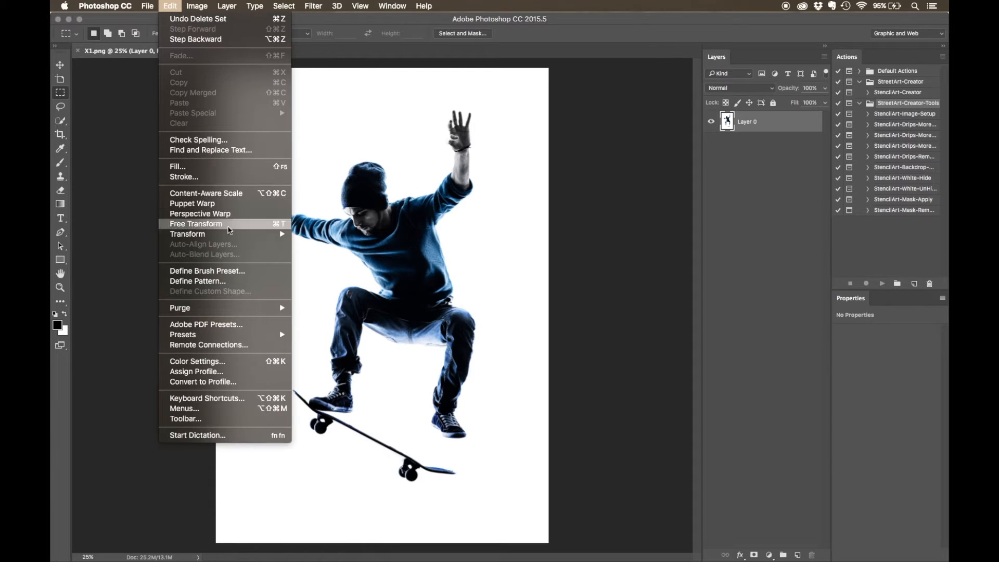
{"action": "mouse_move", "coordinate": [251, 336]}
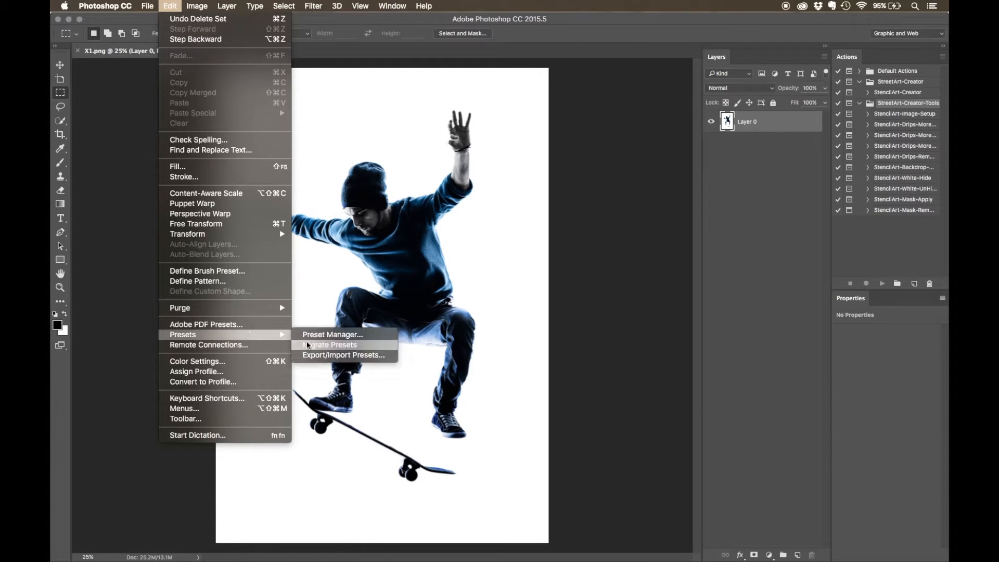
{"action": "left_click", "coordinate": [320, 336]}
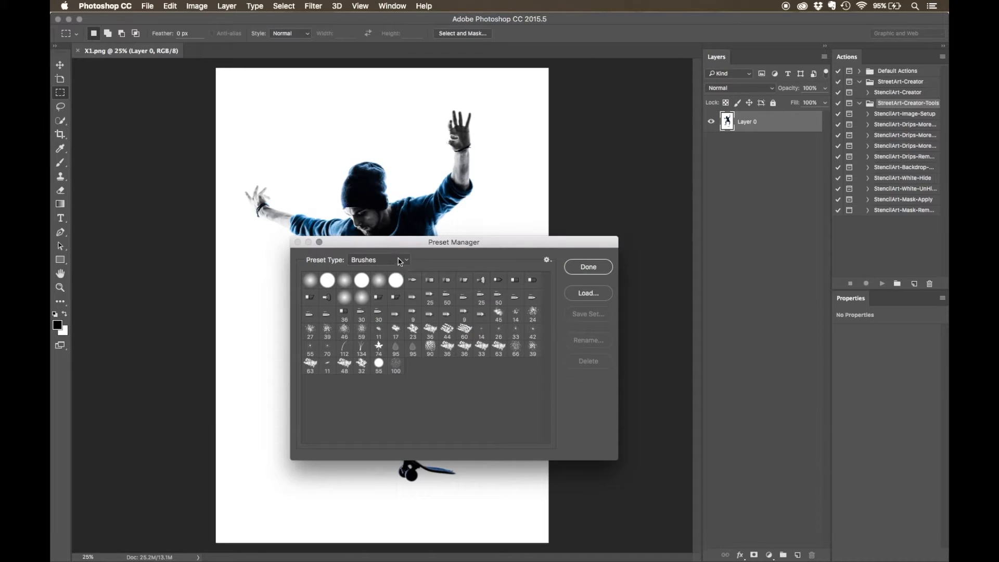
{"action": "left_click", "coordinate": [587, 295]}
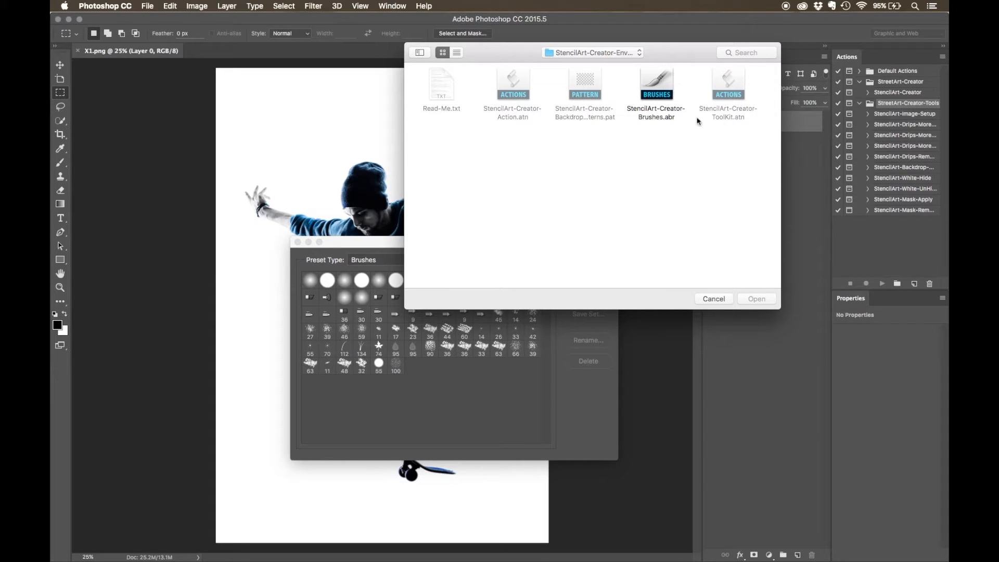
{"action": "left_click", "coordinate": [658, 91]}
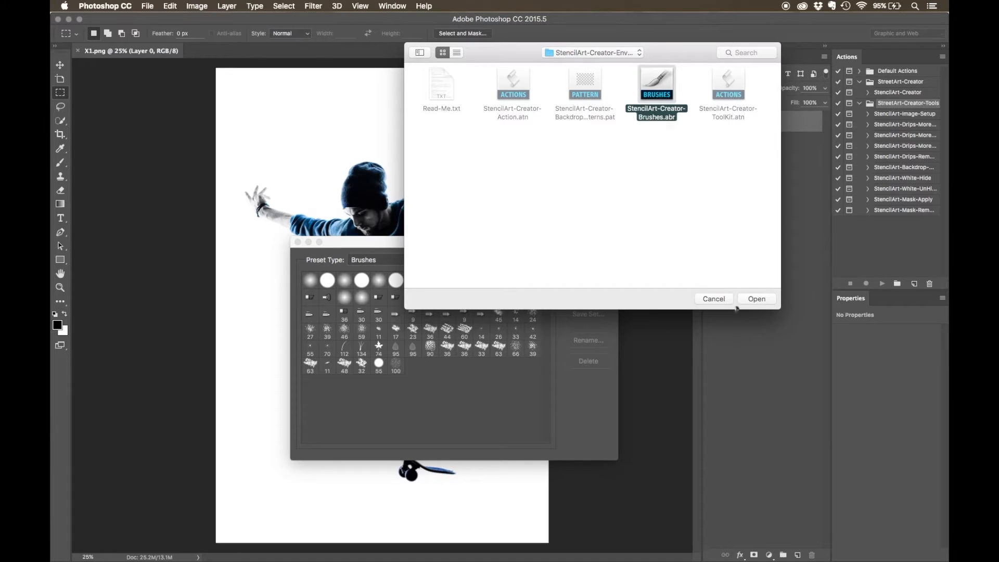
{"action": "left_click", "coordinate": [757, 298]}
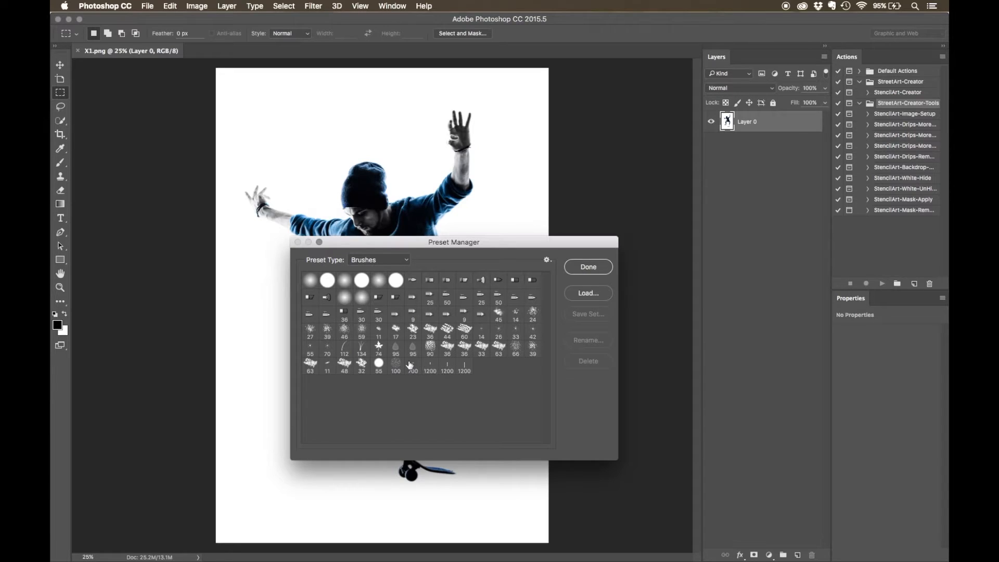
Load the StencilArt-Creator backdrop patterns .pat file as patterns in the Preset Manager and finish with the presets
{"action": "left_click", "coordinate": [391, 260]}
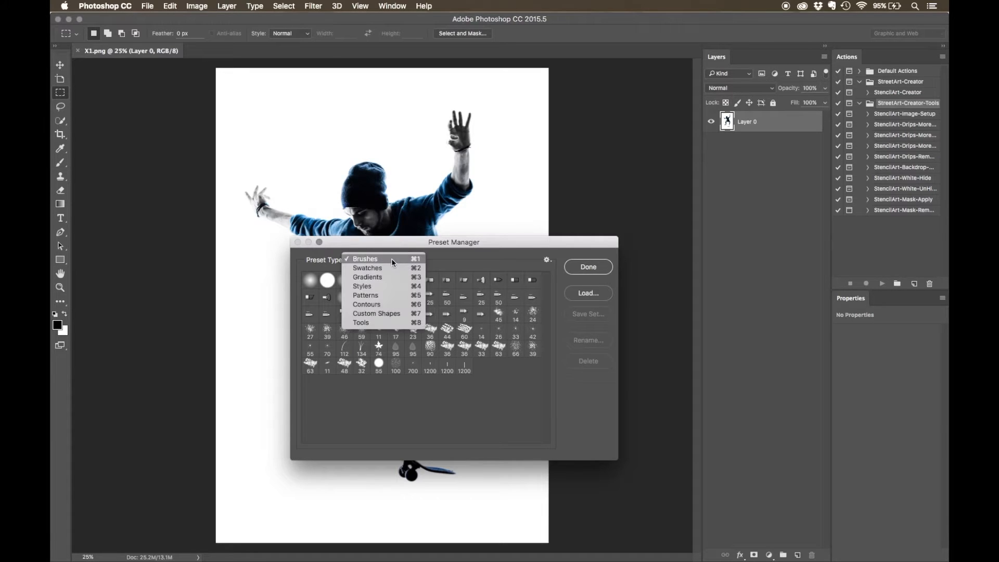
{"action": "left_click", "coordinate": [393, 295]}
{"action": "left_click", "coordinate": [580, 293]}
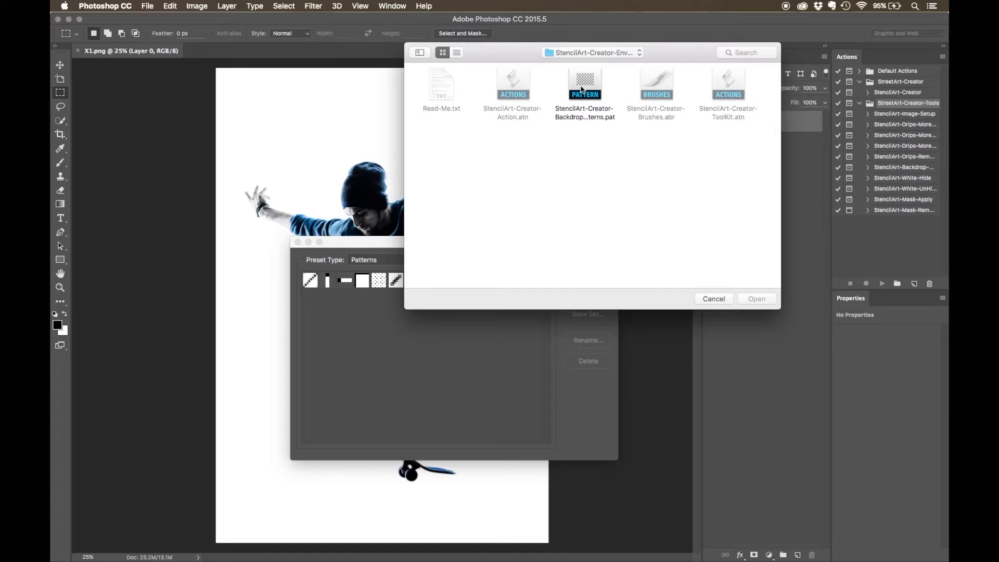
{"action": "left_click", "coordinate": [594, 90]}
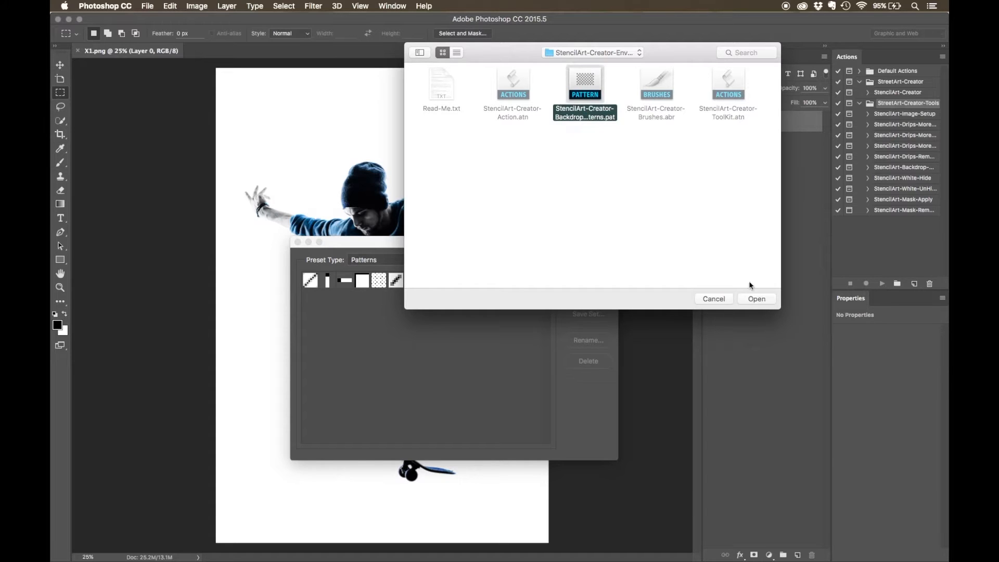
{"action": "left_click", "coordinate": [756, 298]}
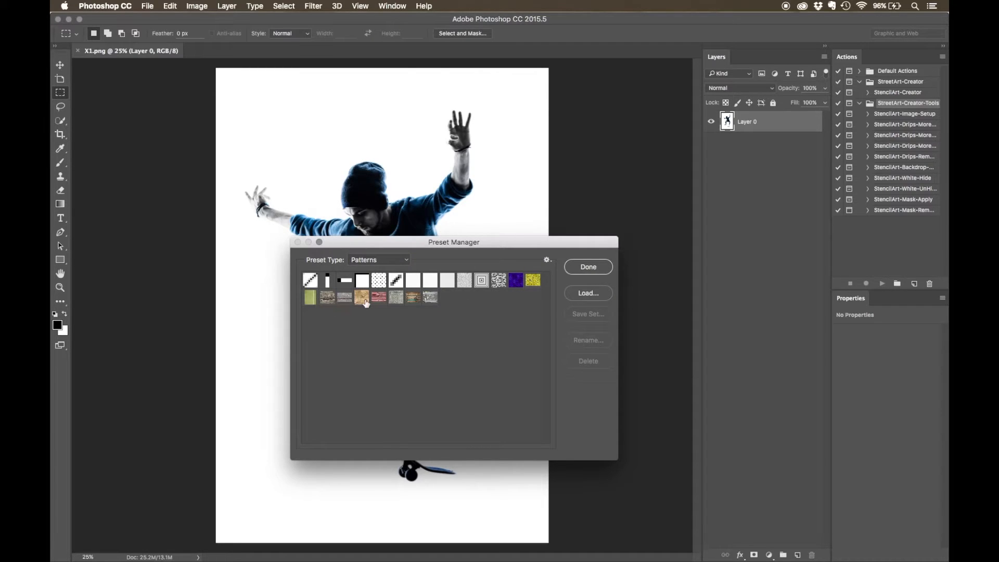
{"action": "left_click", "coordinate": [602, 271]}
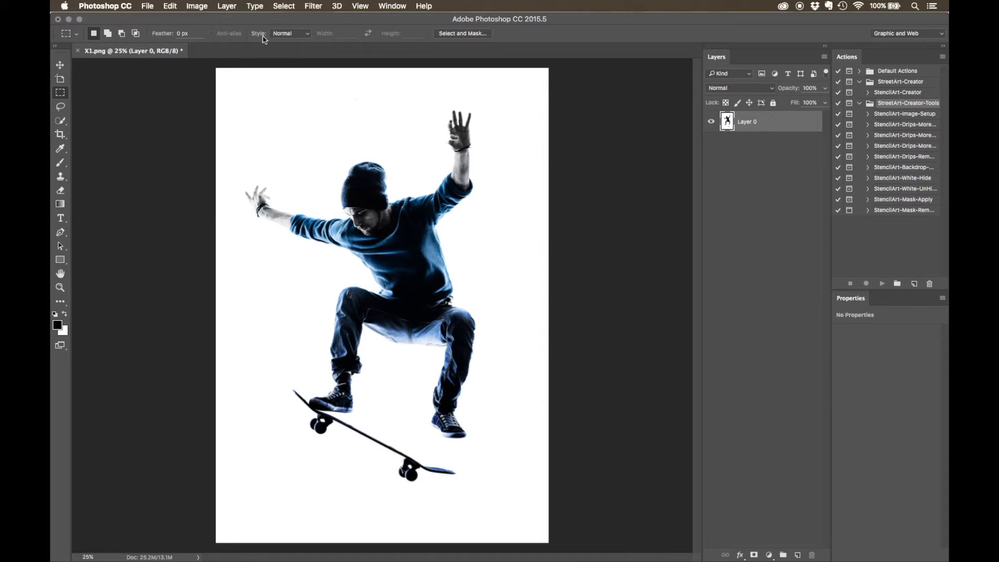
Check the photo's colour mode options and its pixel dimensions in Image Size without changing them
{"action": "left_click", "coordinate": [197, 6]}
{"action": "mouse_move", "coordinate": [260, 19]}
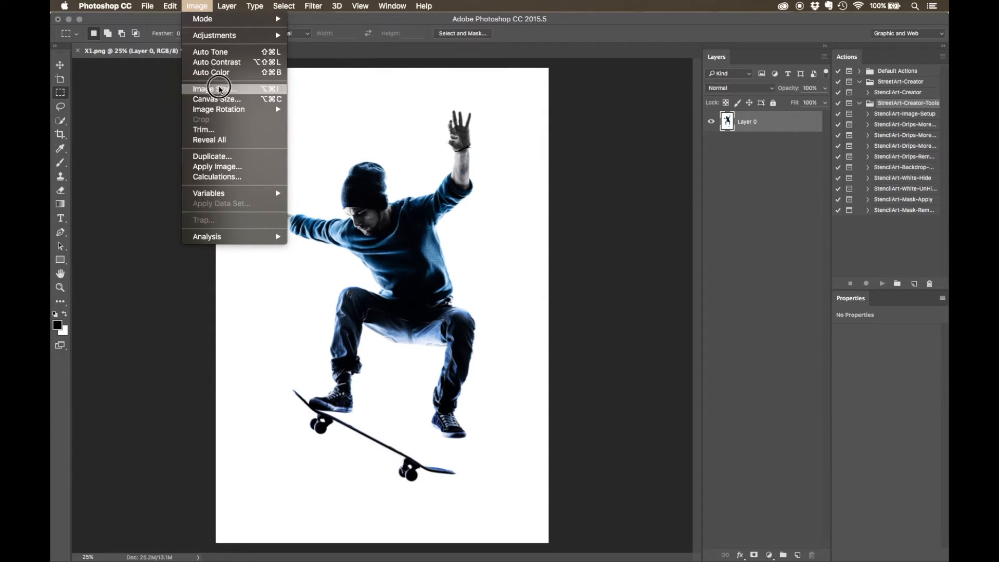
{"action": "left_click", "coordinate": [312, 103]}
{"action": "key", "text": "super+alt+i"}
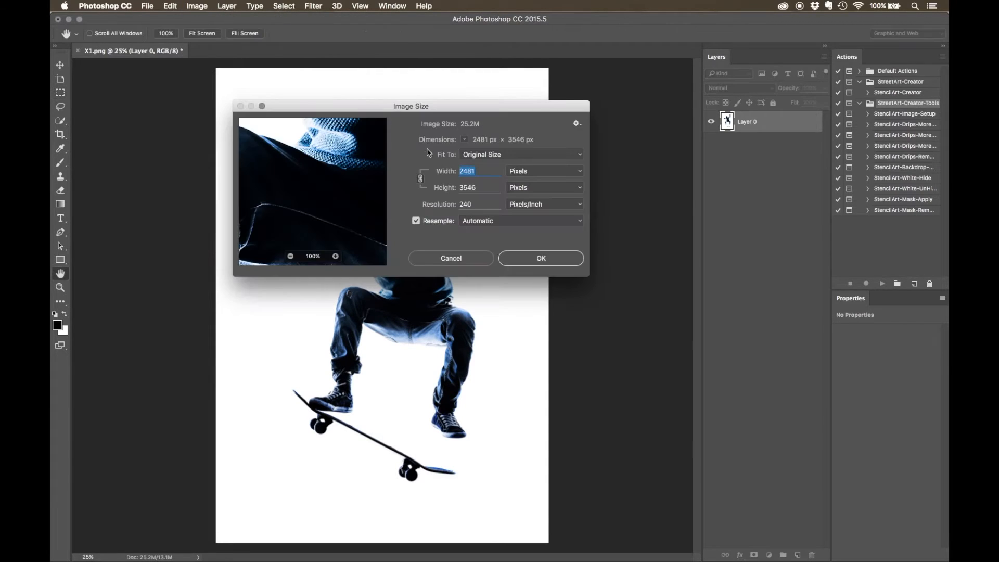
{"action": "double_click", "coordinate": [482, 188]}
{"action": "left_click", "coordinate": [468, 258]}
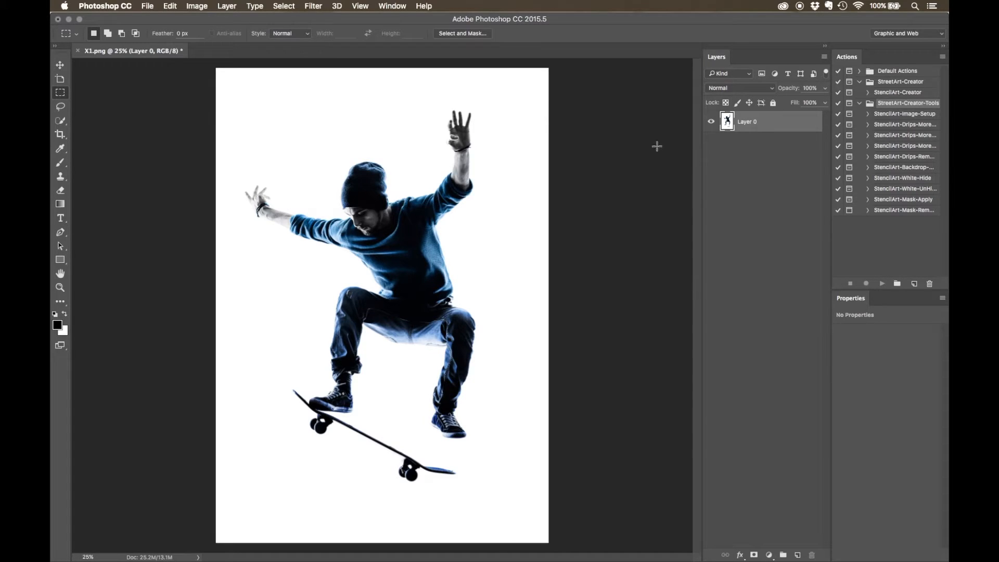
{"action": "left_click", "coordinate": [394, 6]}
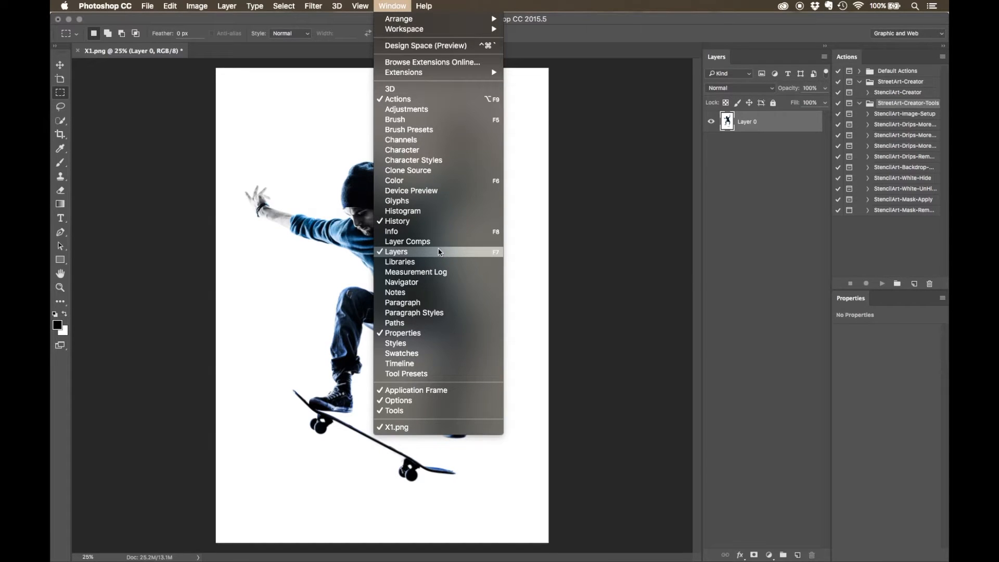
{"action": "left_click", "coordinate": [735, 257]}
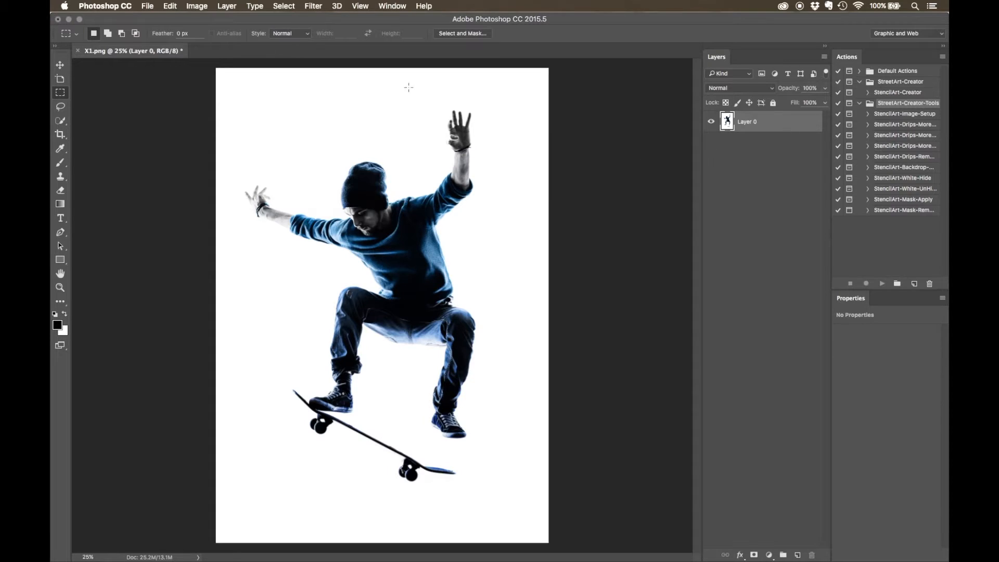
Convert Layer 0 into the document's Background layer
{"action": "left_click", "coordinate": [227, 7]}
{"action": "mouse_move", "coordinate": [251, 21]}
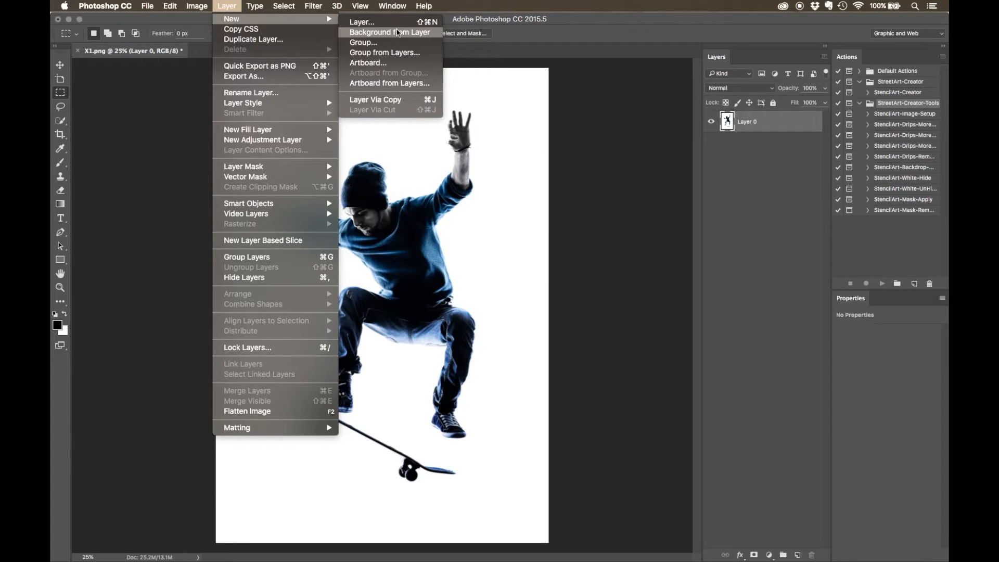
{"action": "left_click", "coordinate": [398, 33]}
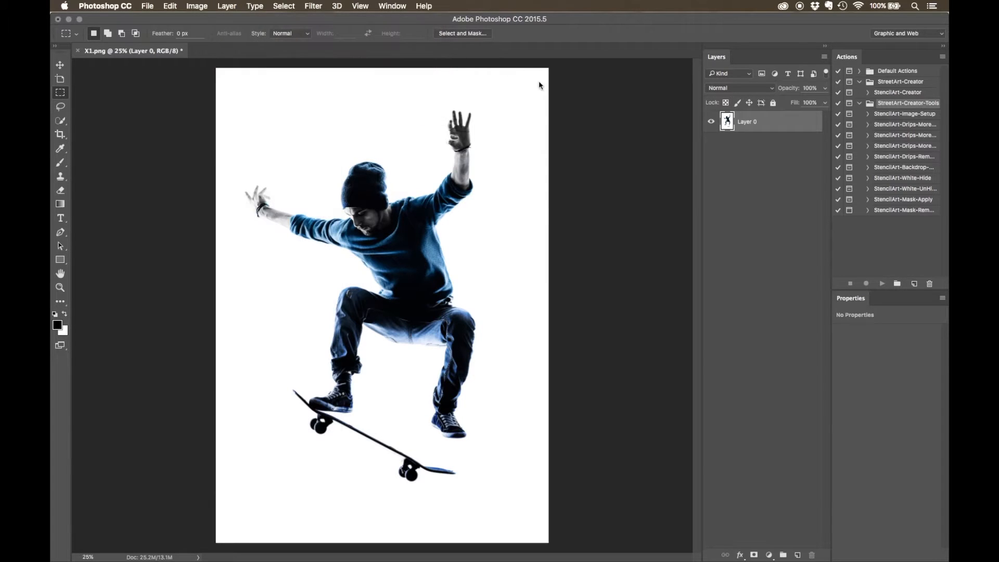
Add a new empty layer above the Background and name it Select
{"action": "left_click", "coordinate": [798, 554]}
{"action": "double_click", "coordinate": [746, 121]}
{"action": "type", "text": "Select"}
{"action": "key", "text": "Return"}
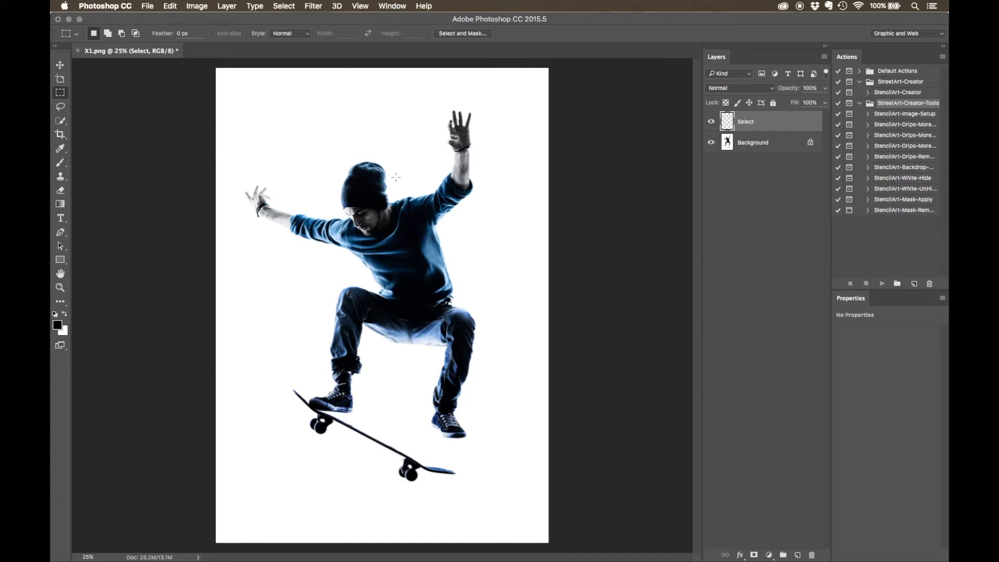
Activate the Brush tool and check its opacity setting
{"action": "left_click", "coordinate": [60, 163]}
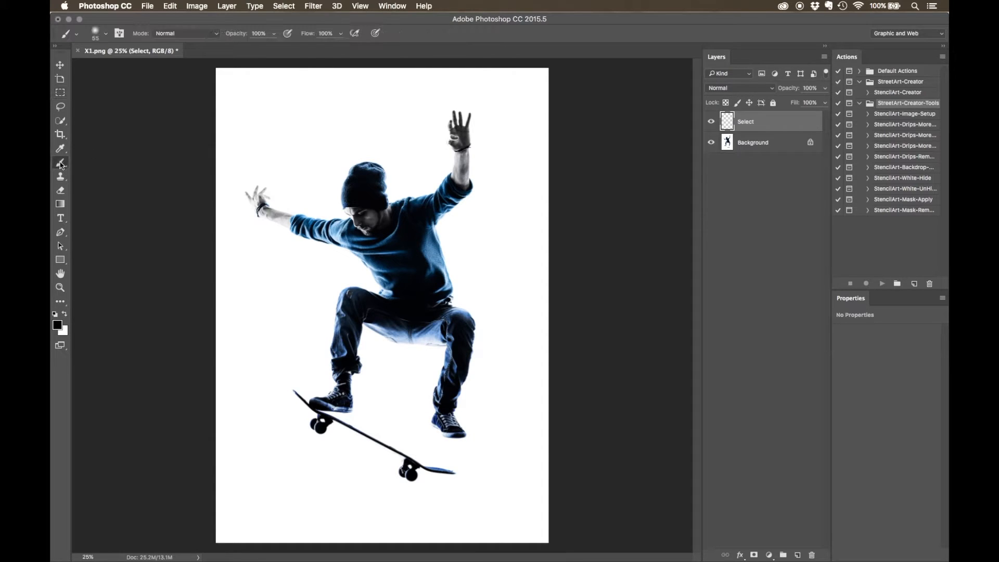
{"action": "left_click", "coordinate": [274, 33]}
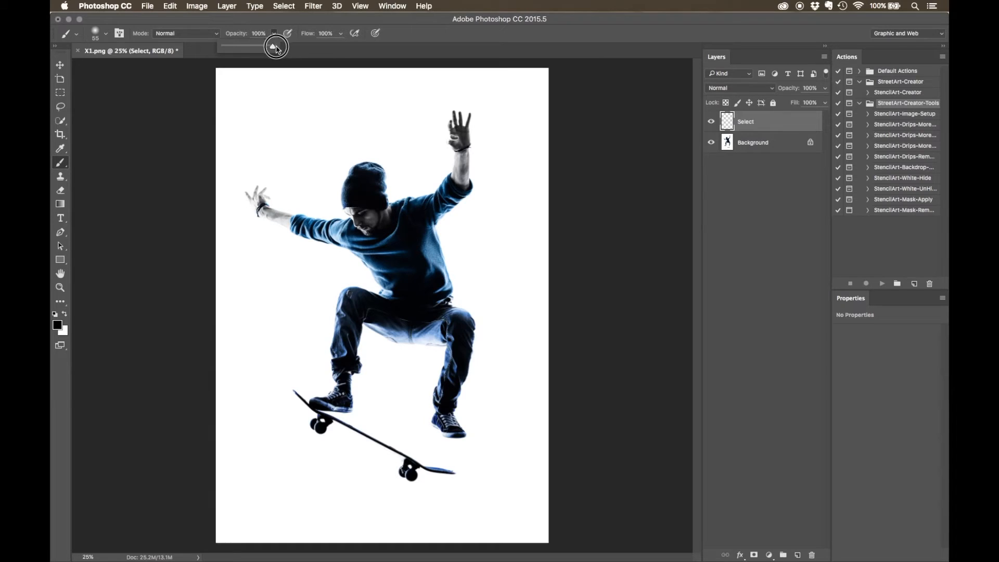
{"action": "left_click", "coordinate": [433, 41]}
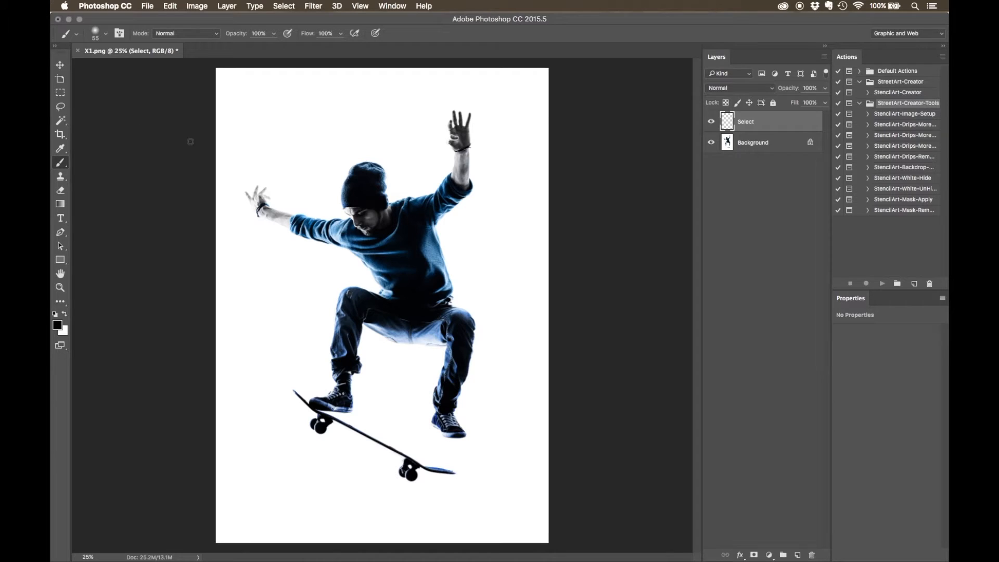
Select the skateboarder on the Background layer by picking the white surroundings with the Magic Wand at tolerance 2 and inverting the selection
{"action": "left_click", "coordinate": [61, 119]}
{"action": "left_click_drag", "start_coordinate": [60, 120], "coordinate": [135, 125]}
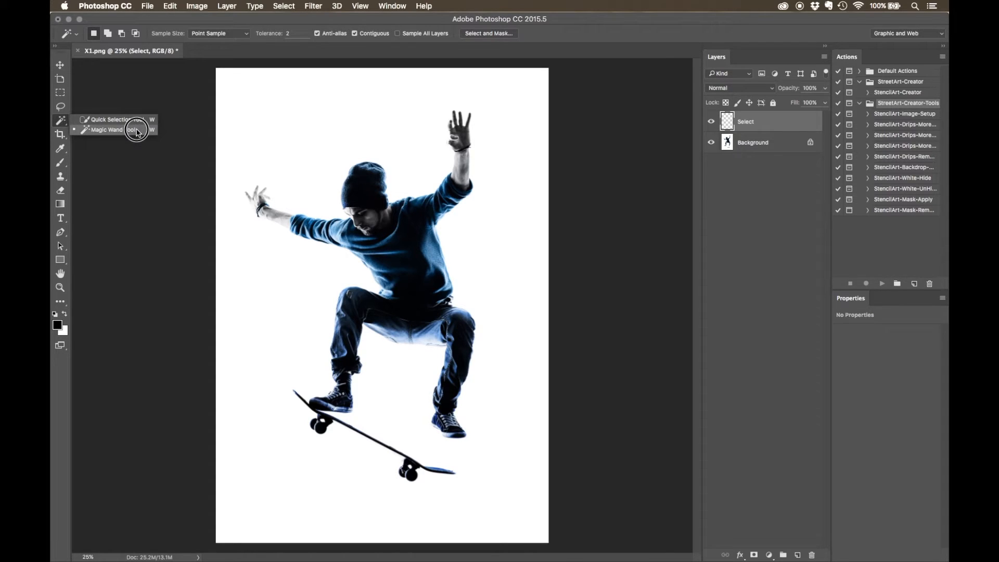
{"action": "left_click_drag", "start_coordinate": [137, 131], "coordinate": [136, 130]}
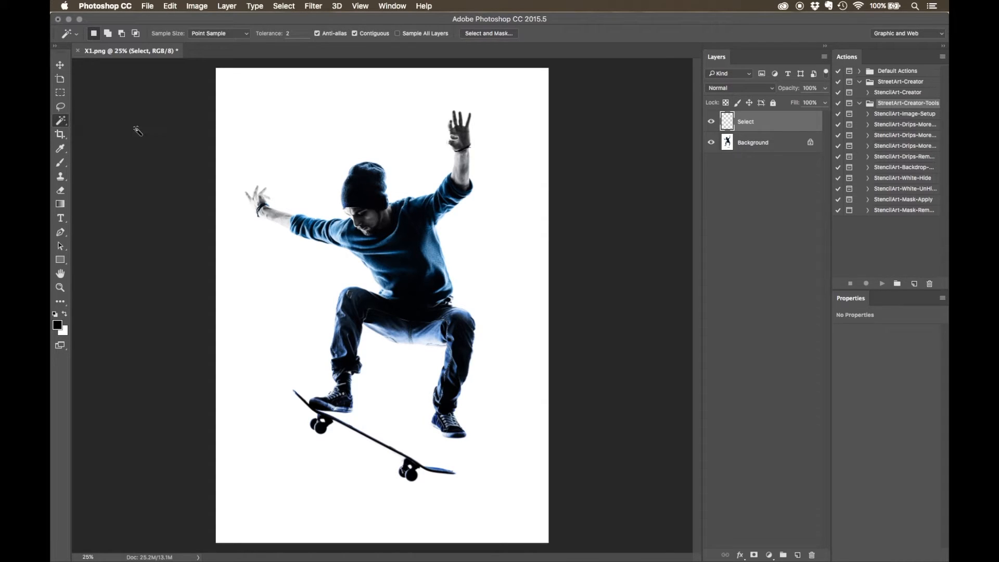
{"action": "left_click", "coordinate": [291, 32]}
{"action": "left_click", "coordinate": [292, 33]}
{"action": "left_click", "coordinate": [763, 148]}
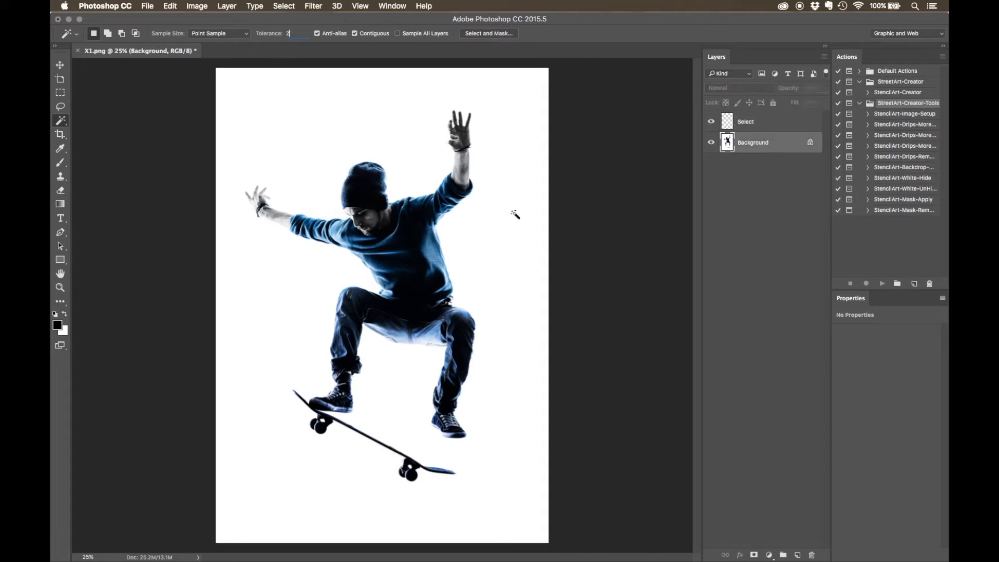
{"action": "left_click", "coordinate": [481, 216]}
{"action": "left_click", "coordinate": [293, 5]}
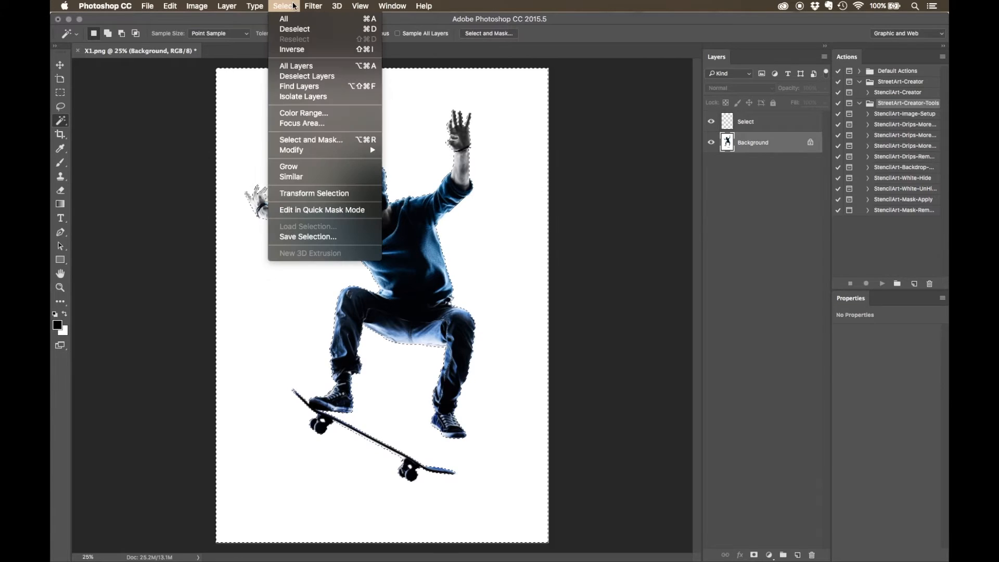
{"action": "left_click", "coordinate": [294, 50]}
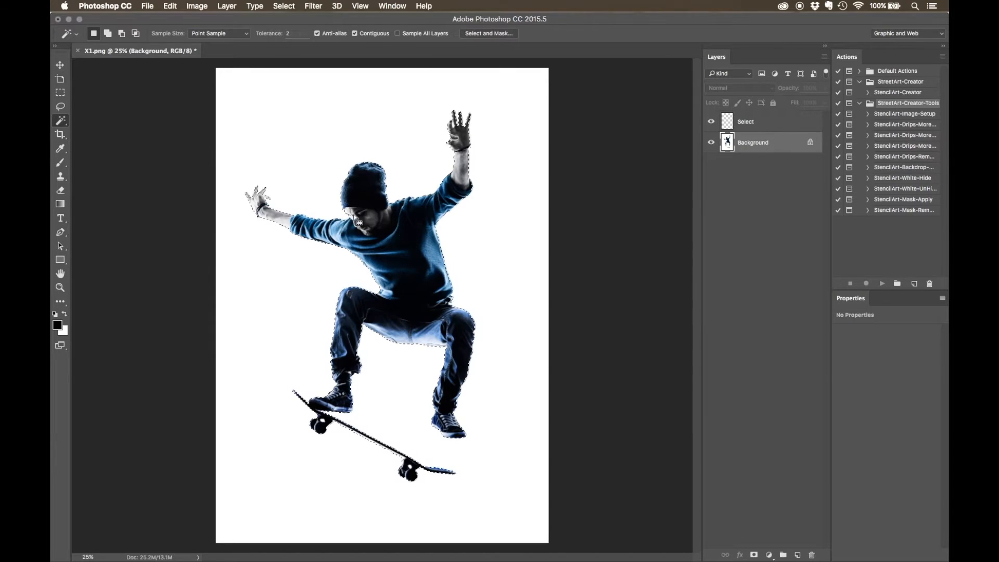
Set the Quick Selection brush size to 8 px and add the missed edge of the outstretched hand, above the bracelet, to the selection
{"action": "left_click", "coordinate": [62, 121]}
{"action": "left_click", "coordinate": [130, 119]}
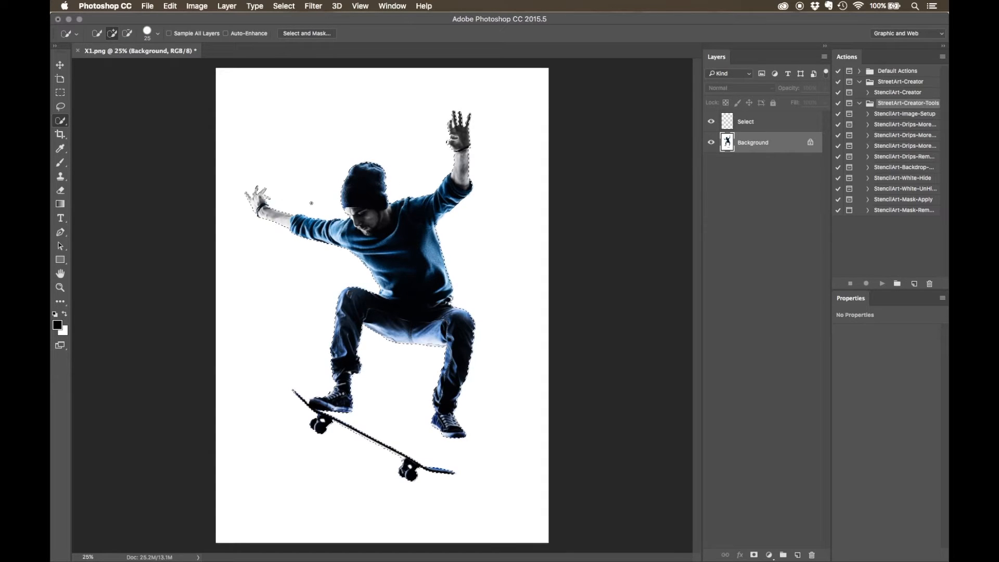
{"action": "scroll", "coordinate": [269, 203], "scroll_direction": "up", "scroll_amount": 5}
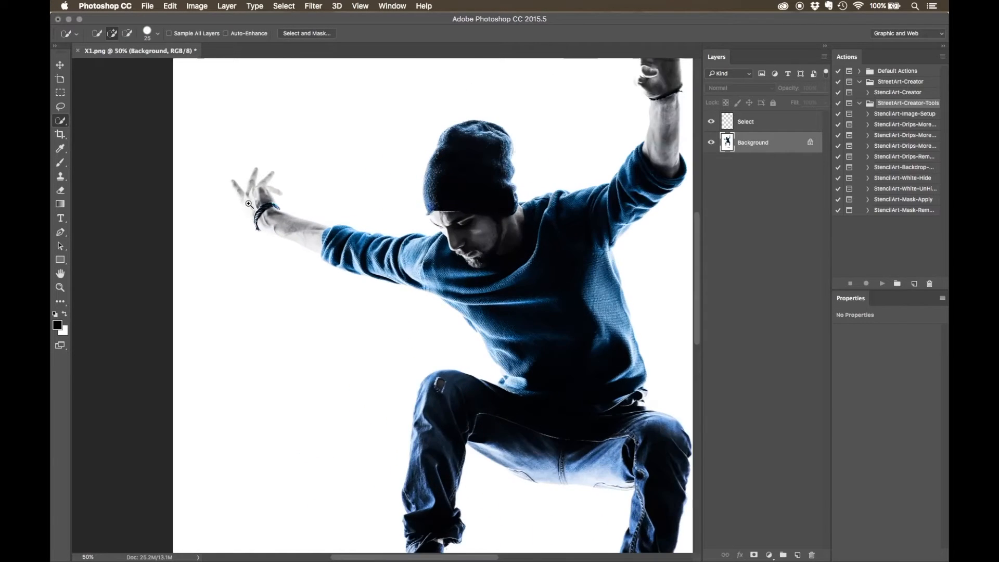
{"action": "scroll", "coordinate": [272, 205], "scroll_direction": "up", "scroll_amount": 3}
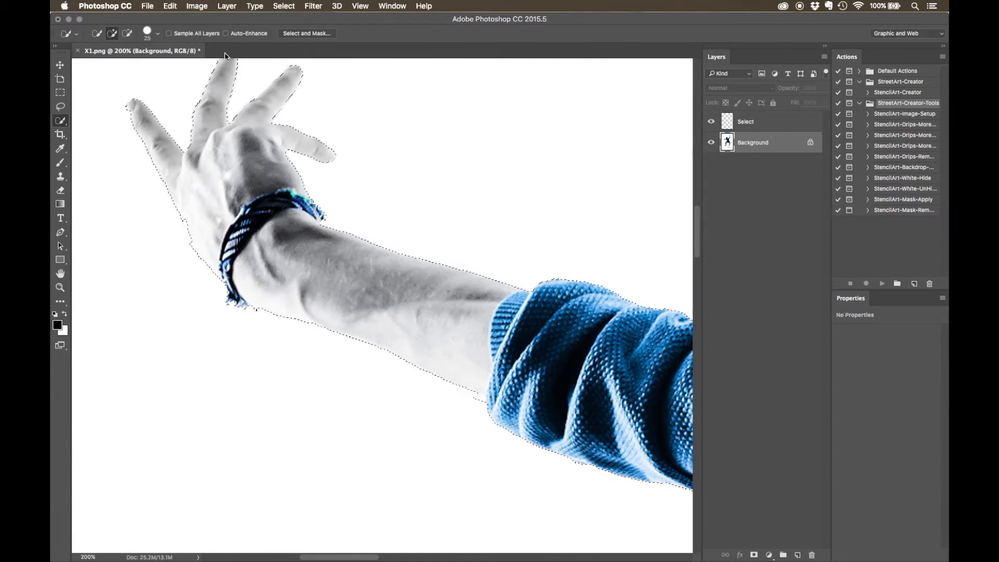
{"action": "left_click", "coordinate": [148, 32]}
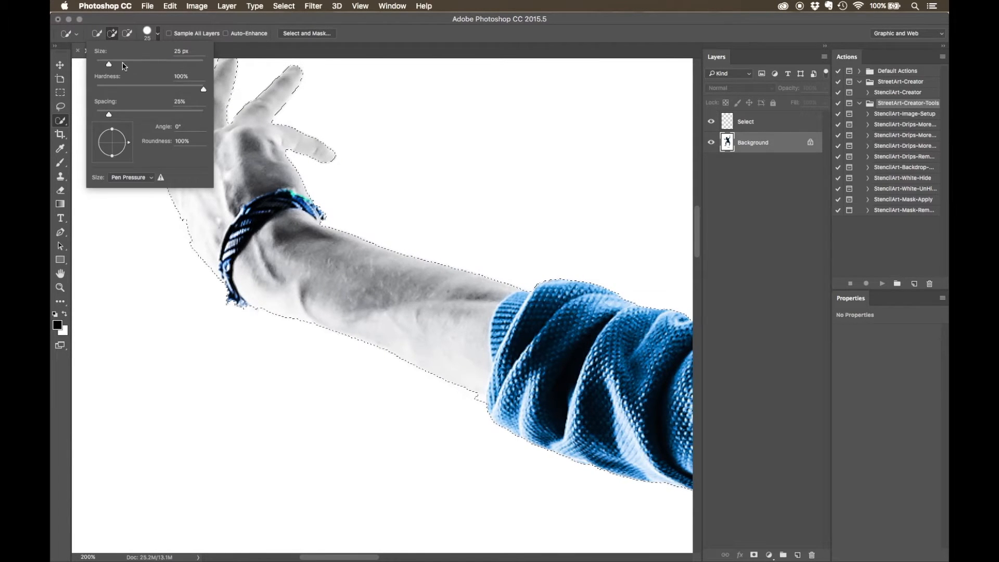
{"action": "left_click_drag", "start_coordinate": [106, 67], "coordinate": [100, 64]}
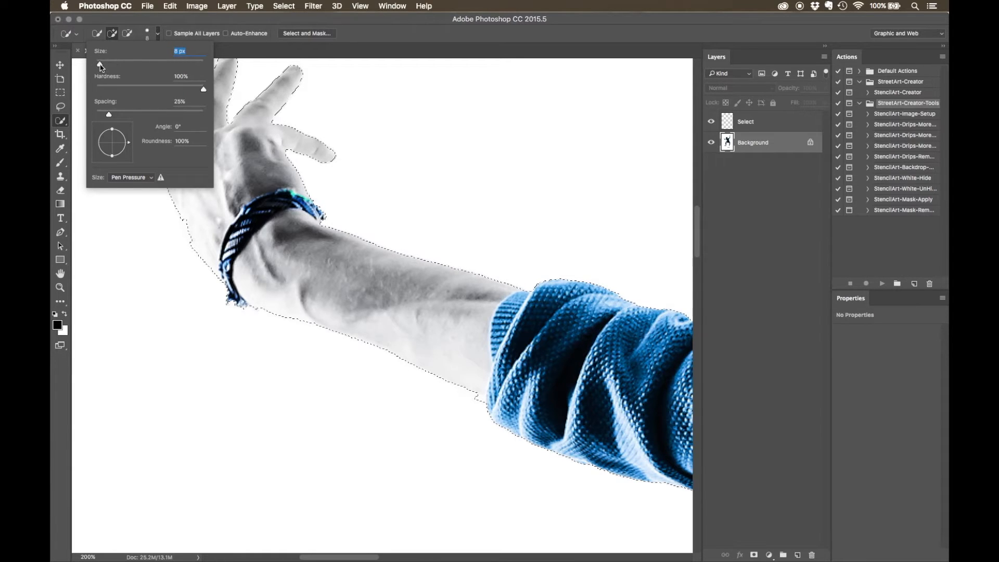
{"action": "left_click", "coordinate": [195, 237]}
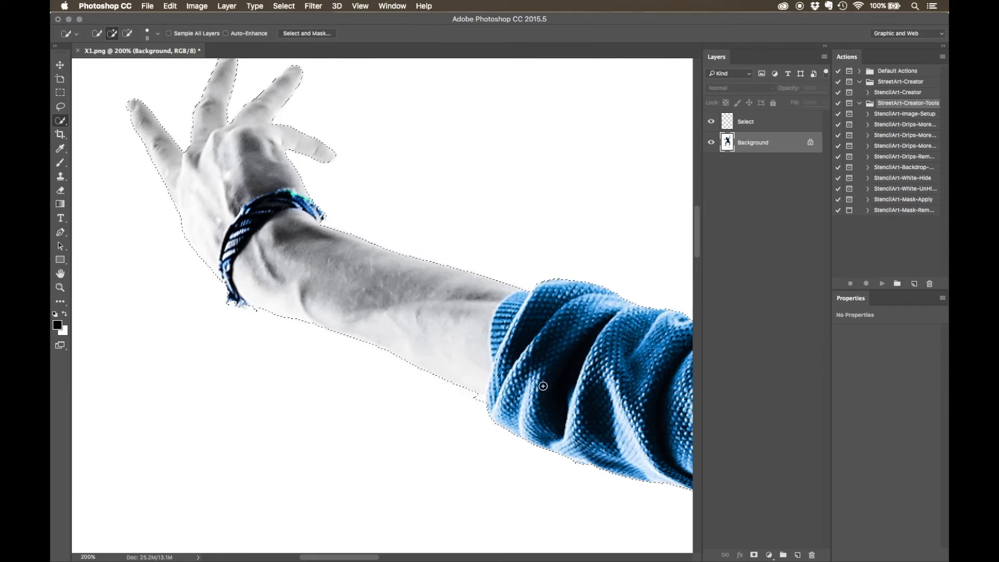
Subtract the stray bit of selection where the underside of the forearm meets the sleeve cuff
{"action": "left_click_drag", "start_coordinate": [503, 345], "coordinate": [388, 235]}
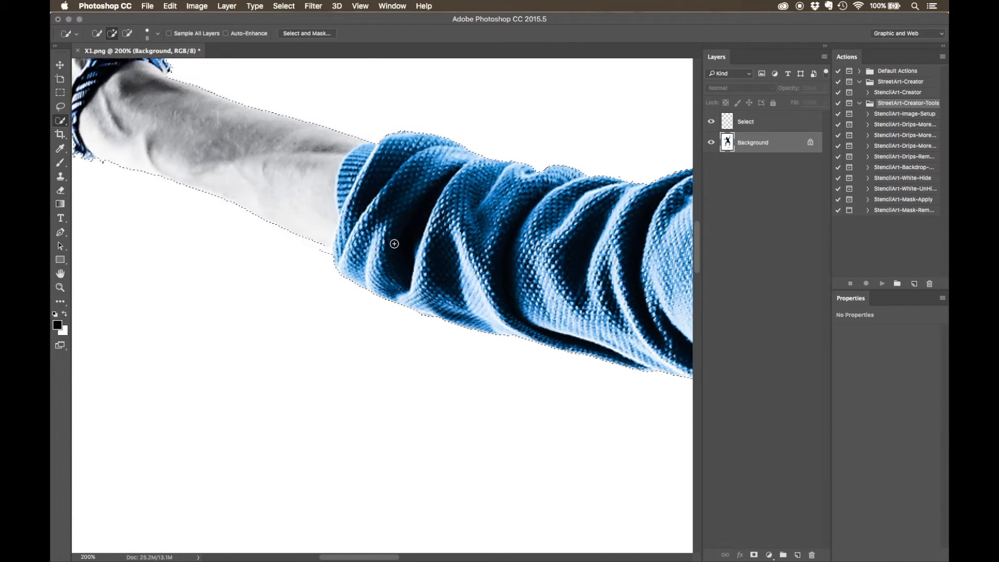
{"action": "key", "text": "alt"}
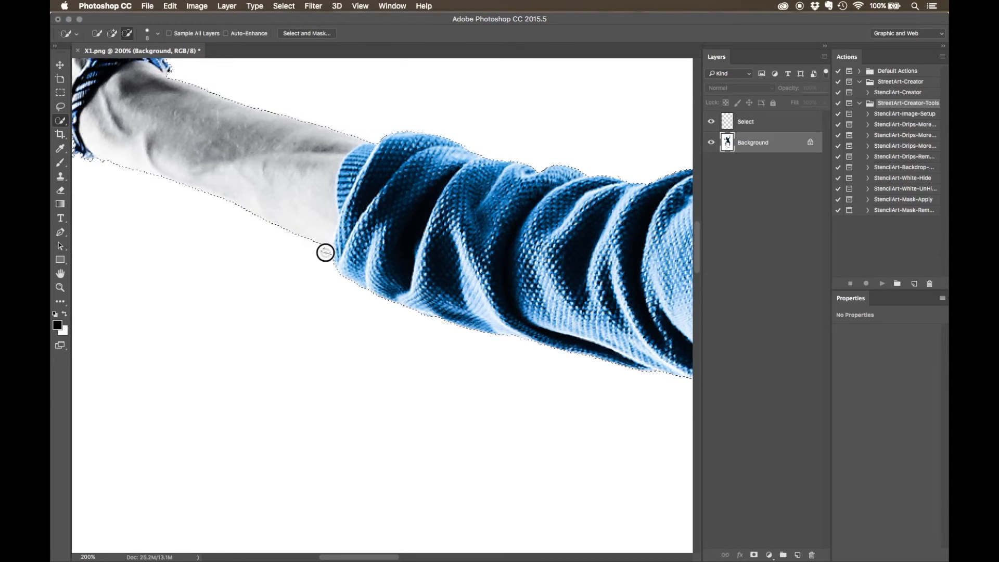
{"action": "left_click_drag", "start_coordinate": [319, 250], "coordinate": [328, 256]}
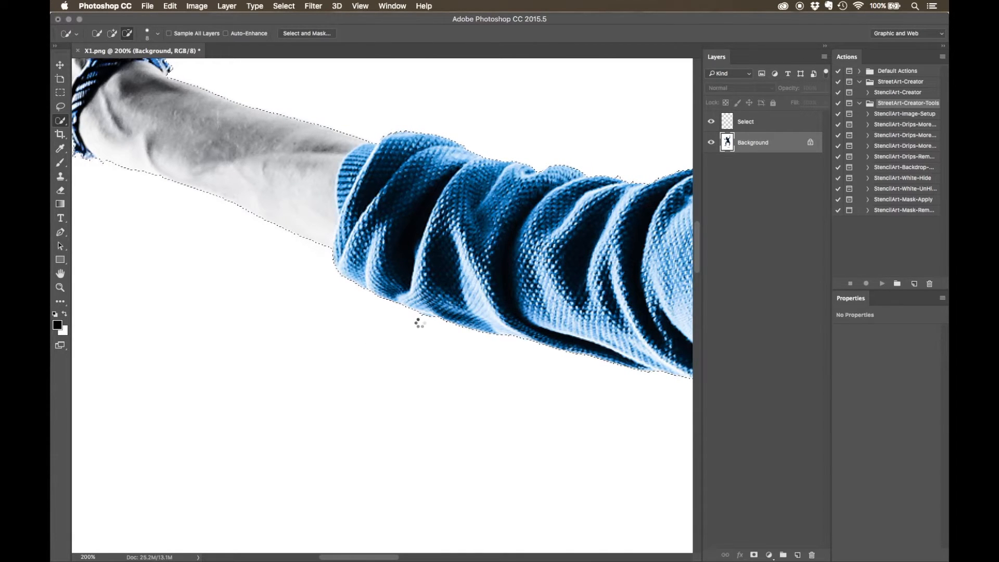
Inspect the selection edge from the sleeve down along the torso, bent knee and leg to the front shoe and skateboard
{"action": "left_click_drag", "start_coordinate": [514, 276], "coordinate": [505, 271]}
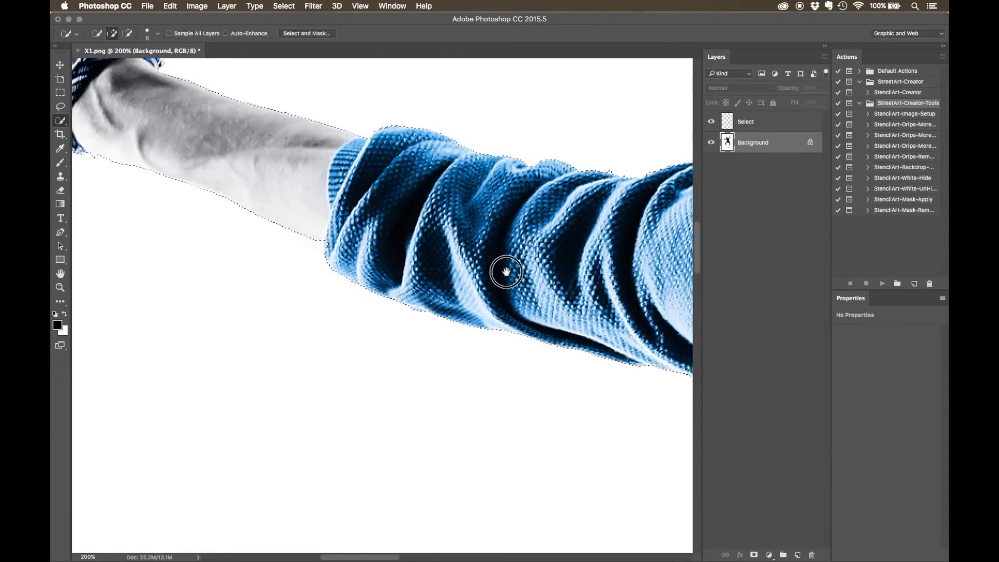
{"action": "scroll", "coordinate": [506, 272], "scroll_direction": "right", "scroll_amount": 10}
{"action": "scroll", "coordinate": [506, 271], "scroll_direction": "down", "scroll_amount": 5}
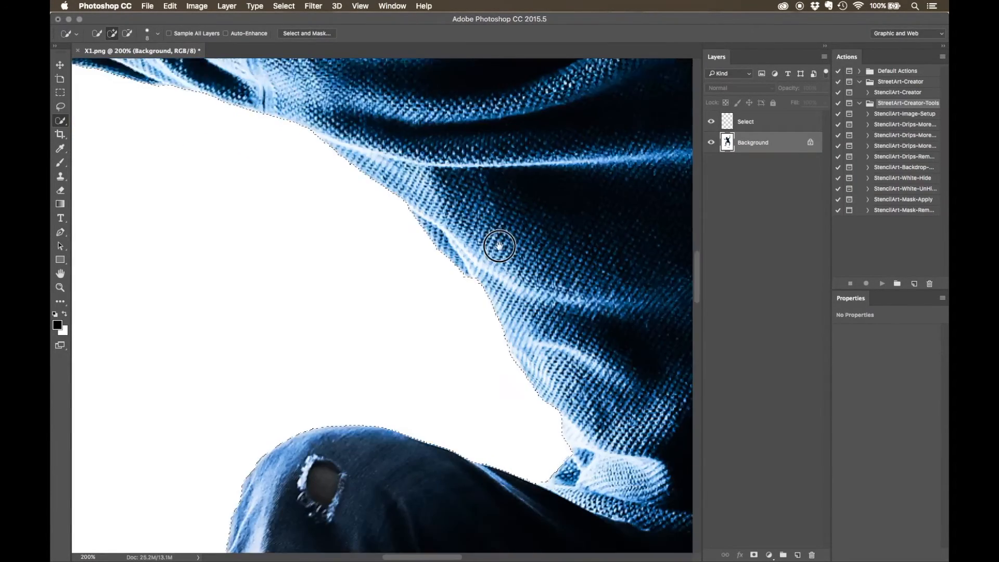
{"action": "scroll", "coordinate": [499, 245], "scroll_direction": "down", "scroll_amount": 5}
{"action": "scroll", "coordinate": [499, 245], "scroll_direction": "right", "scroll_amount": 4}
{"action": "scroll", "coordinate": [564, 252], "scroll_direction": "down", "scroll_amount": 3}
{"action": "scroll", "coordinate": [373, 348], "scroll_direction": "left", "scroll_amount": 4}
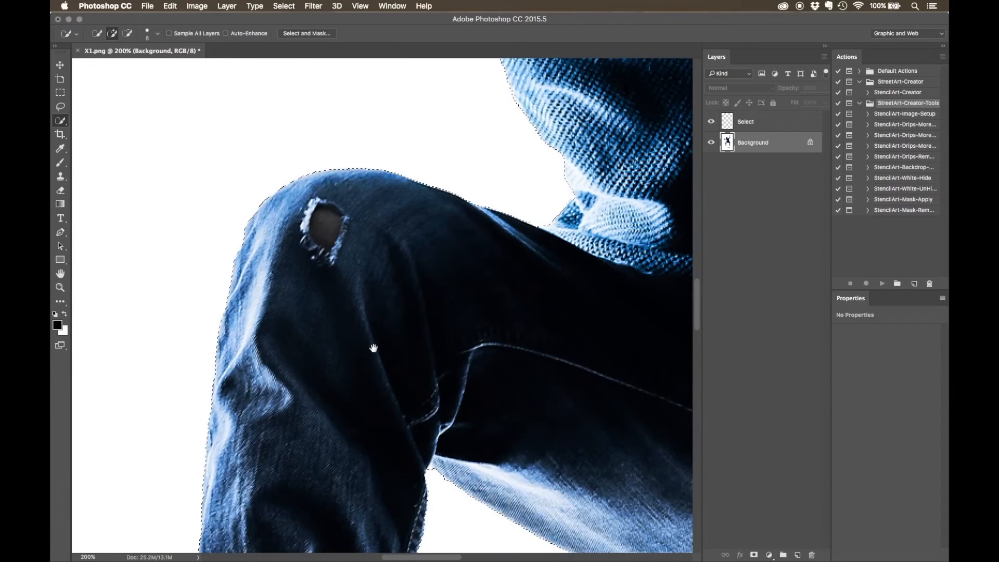
{"action": "scroll", "coordinate": [373, 348], "scroll_direction": "down", "scroll_amount": 10}
{"action": "scroll", "coordinate": [373, 348], "scroll_direction": "left", "scroll_amount": 2}
{"action": "scroll", "coordinate": [382, 175], "scroll_direction": "down", "scroll_amount": 10}
{"action": "scroll", "coordinate": [419, 314], "scroll_direction": "left", "scroll_amount": 6}
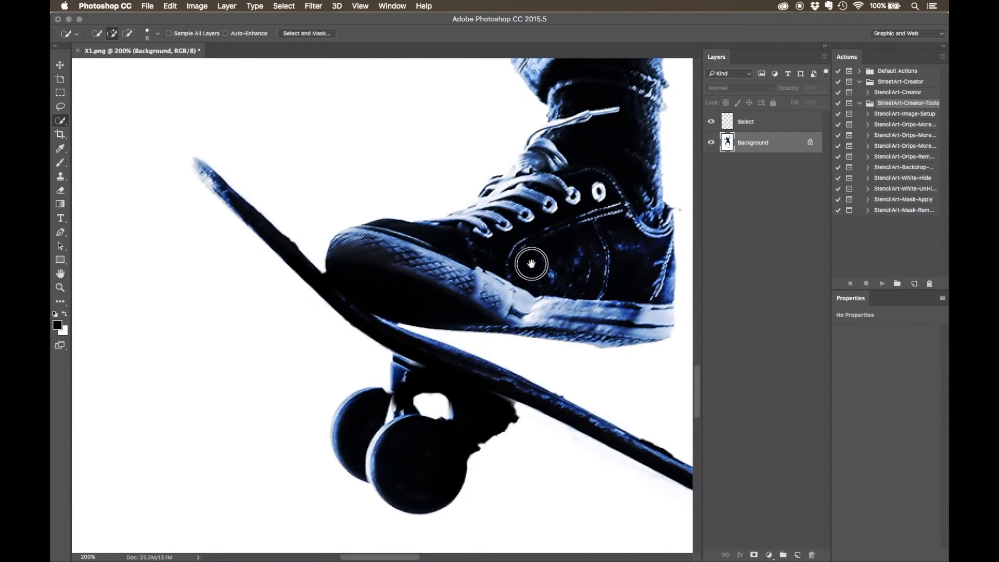
Subtract the stray area where the shoe's toe meets the board and the white hole inside the front truck from the selection
{"action": "key", "text": "alt"}
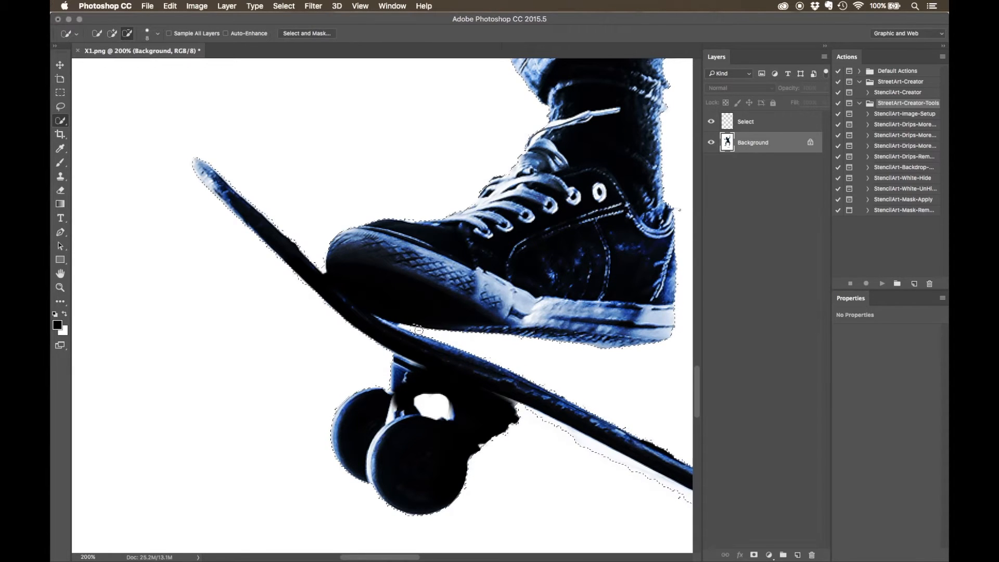
{"action": "left_click", "coordinate": [319, 263], "text": "alt"}
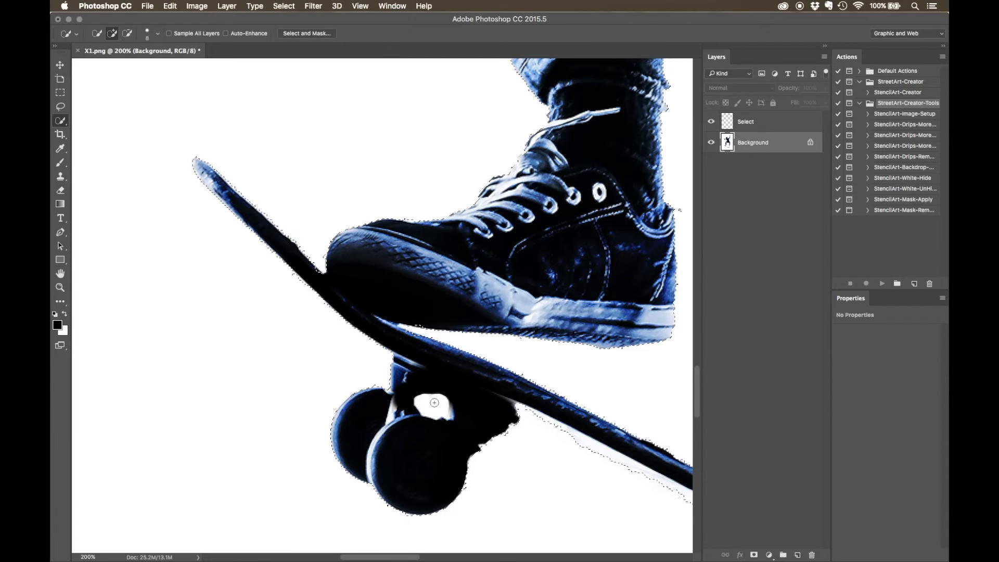
{"action": "left_click", "coordinate": [422, 402]}
{"action": "left_click_drag", "start_coordinate": [422, 402], "coordinate": [441, 406]}
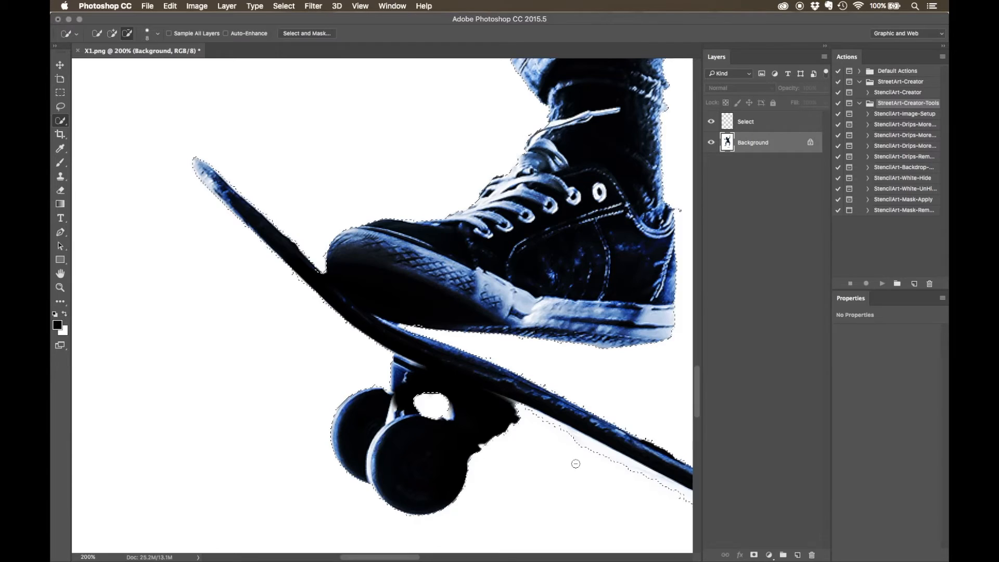
Subtract the faint strip below the front half of the skateboard deck from the selection
{"action": "mouse_move", "coordinate": [575, 461]}
{"action": "left_mouse_down"}
{"action": "mouse_move", "coordinate": [346, 279]}
{"action": "mouse_move", "coordinate": [306, 231]}
{"action": "mouse_move", "coordinate": [584, 375]}
{"action": "mouse_move", "coordinate": [653, 417]}
{"action": "mouse_move", "coordinate": [654, 430]}
{"action": "left_mouse_up"}
{"action": "key", "text": "alt"}
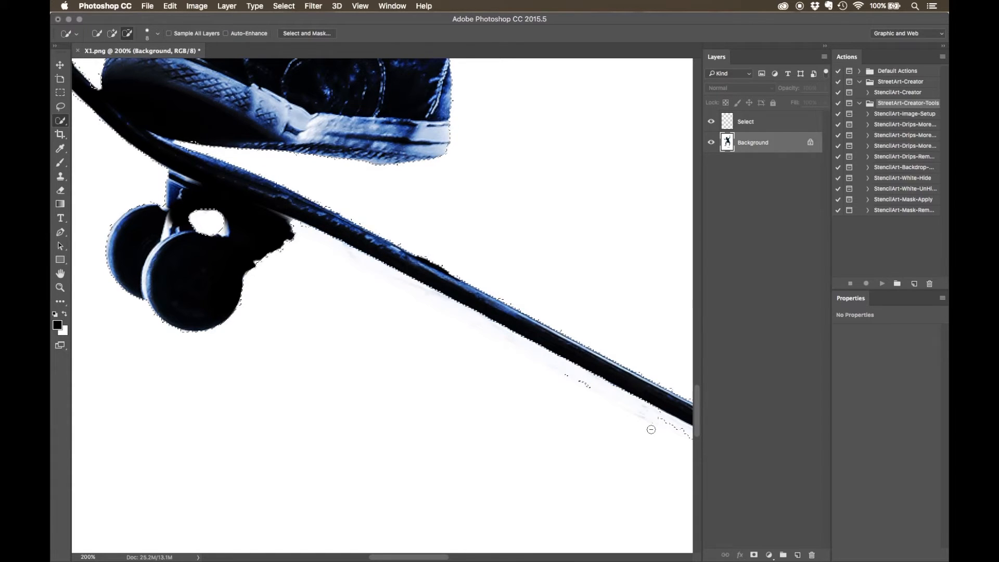
{"action": "mouse_move", "coordinate": [593, 386]}
{"action": "left_mouse_down"}
{"action": "mouse_move", "coordinate": [555, 374]}
{"action": "mouse_move", "coordinate": [582, 386]}
{"action": "left_mouse_up"}
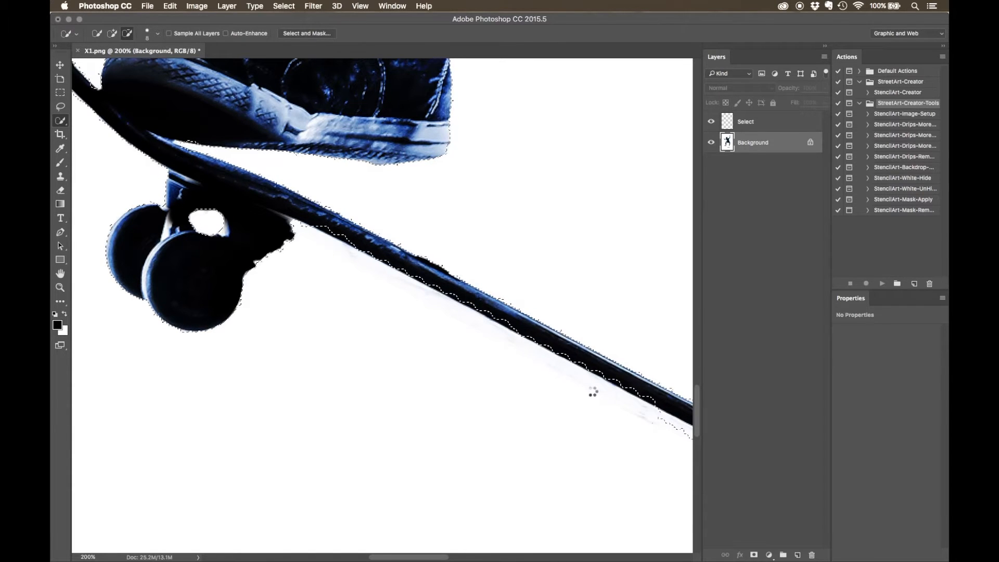
Subtract the remaining strip below the deck up to the rear truck, plus the white opening inside that truck
{"action": "scroll", "coordinate": [316, 221], "scroll_direction": "right", "scroll_amount": 10}
{"action": "scroll", "coordinate": [316, 221], "scroll_direction": "down", "scroll_amount": 6}
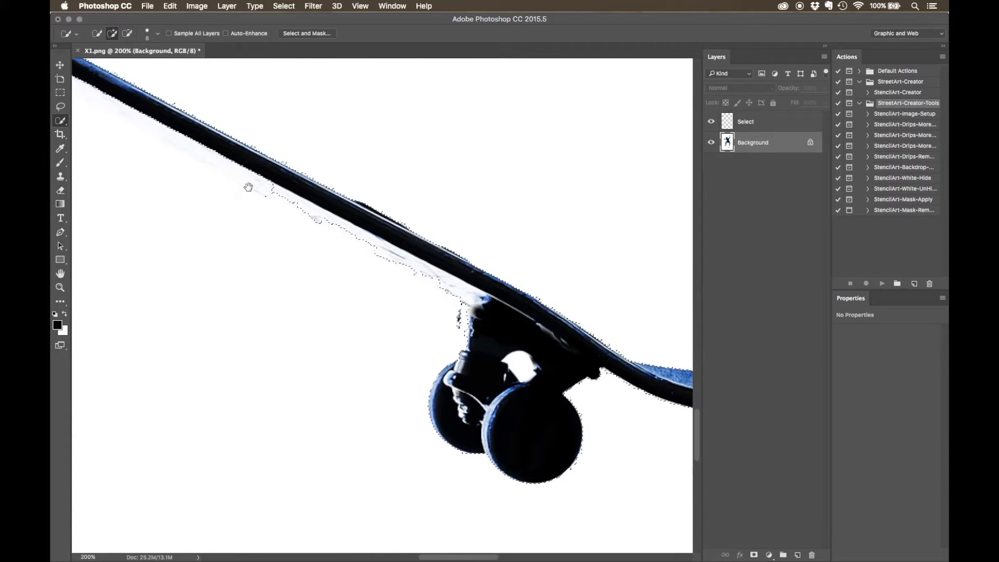
{"action": "key", "text": "alt"}
{"action": "left_click_drag", "start_coordinate": [313, 211], "coordinate": [457, 297]}
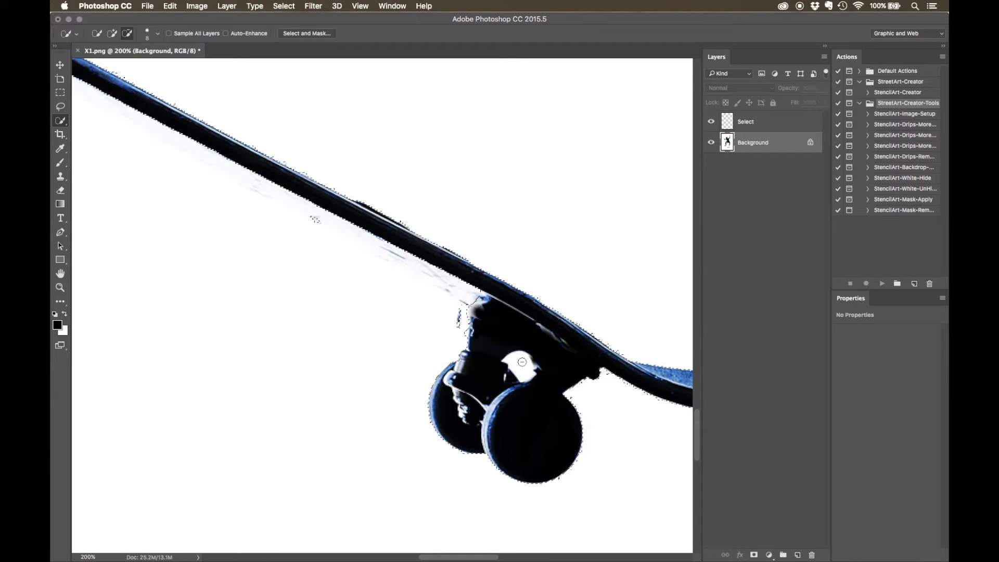
{"action": "left_click_drag", "start_coordinate": [511, 358], "coordinate": [535, 374]}
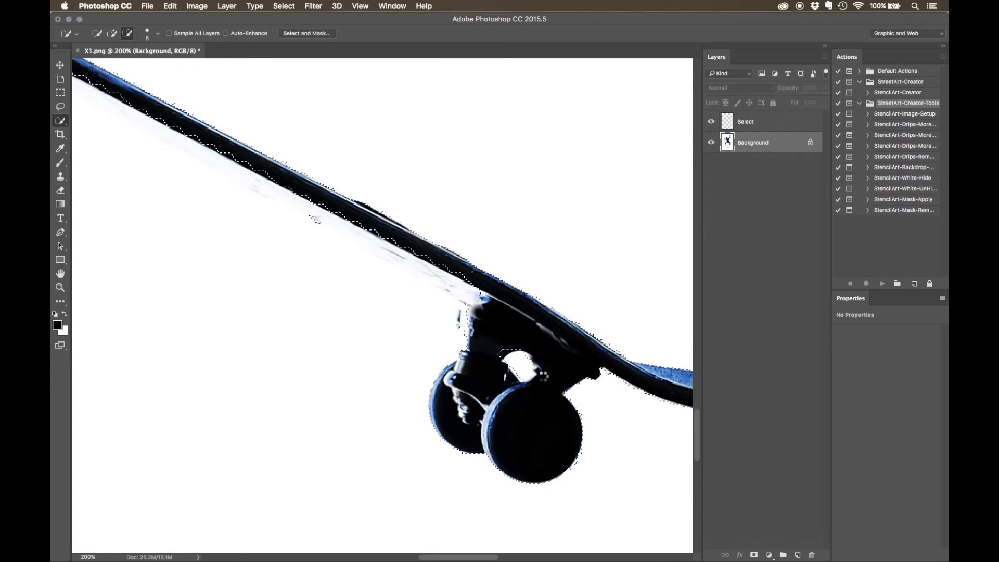
Check the selection edge up the rear leg, hip and arm, and subtract the white gap between the fingers of the raised hand
{"action": "mouse_move", "coordinate": [628, 348]}
{"action": "left_mouse_down"}
{"action": "mouse_move", "coordinate": [372, 217]}
{"action": "mouse_move", "coordinate": [322, 207]}
{"action": "left_mouse_up"}
{"action": "left_click_drag", "start_coordinate": [517, 166], "coordinate": [578, 384]}
{"action": "left_click_drag", "start_coordinate": [492, 174], "coordinate": [467, 463]}
{"action": "left_click_drag", "start_coordinate": [490, 211], "coordinate": [490, 435]}
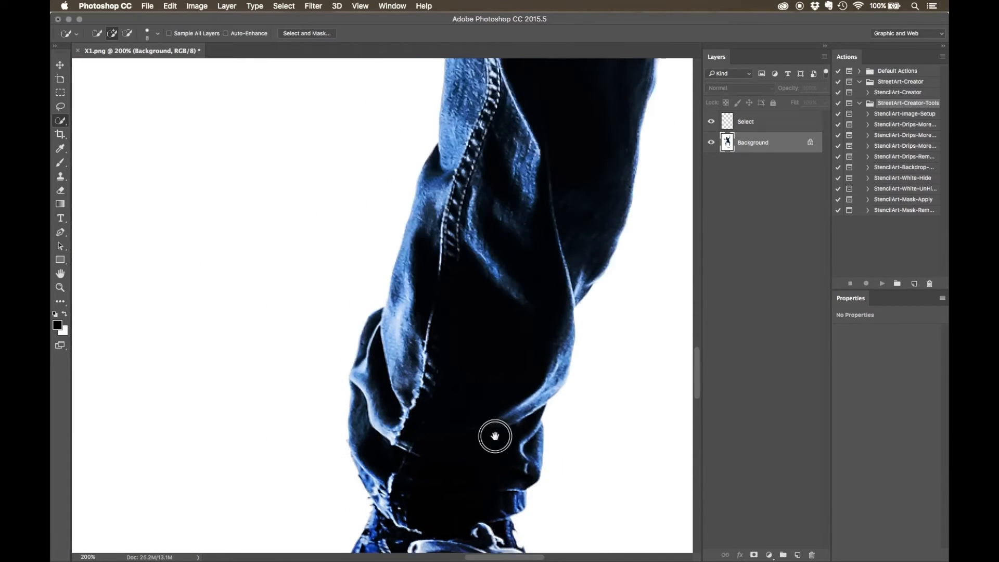
{"action": "left_click_drag", "start_coordinate": [545, 220], "coordinate": [463, 444]}
{"action": "left_click_drag", "start_coordinate": [442, 160], "coordinate": [511, 450]}
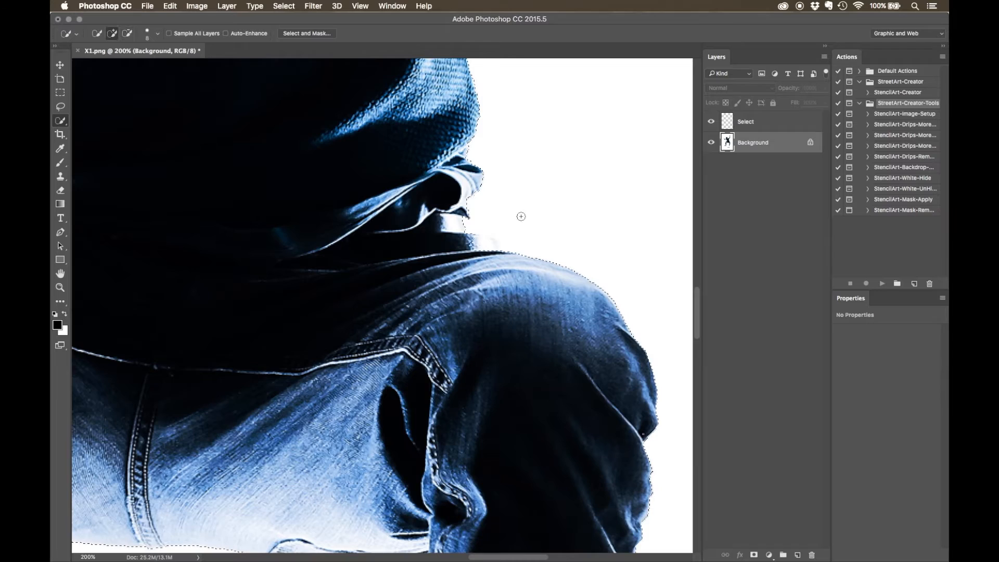
{"action": "mouse_move", "coordinate": [497, 165]}
{"action": "left_mouse_down"}
{"action": "mouse_move", "coordinate": [551, 454]}
{"action": "mouse_move", "coordinate": [535, 263]}
{"action": "mouse_move", "coordinate": [601, 240]}
{"action": "mouse_move", "coordinate": [390, 305]}
{"action": "mouse_move", "coordinate": [377, 319]}
{"action": "left_mouse_up"}
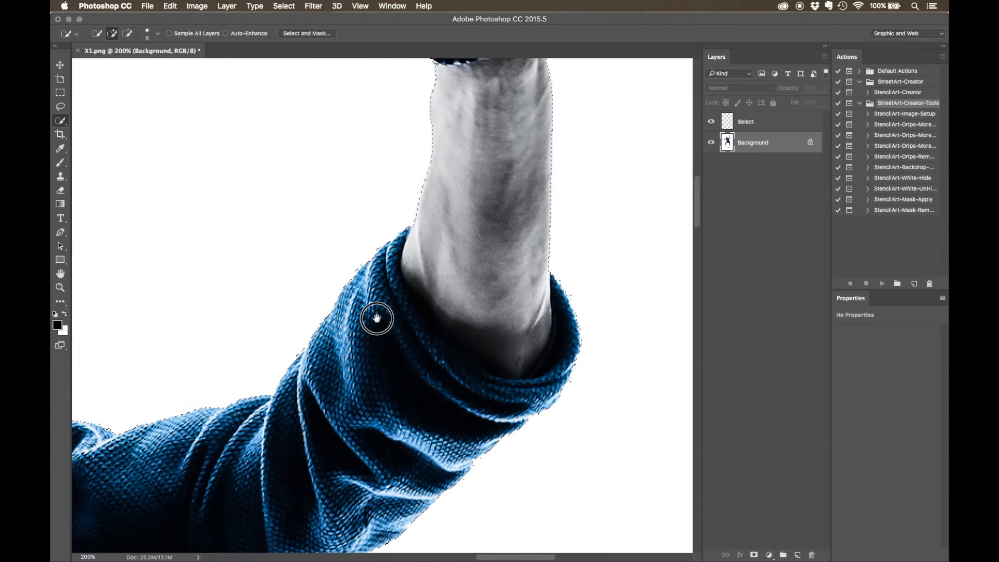
{"action": "mouse_move", "coordinate": [494, 198]}
{"action": "left_mouse_down"}
{"action": "mouse_move", "coordinate": [502, 439]}
{"action": "mouse_move", "coordinate": [482, 236]}
{"action": "mouse_move", "coordinate": [526, 272]}
{"action": "mouse_move", "coordinate": [491, 313]}
{"action": "left_mouse_up"}
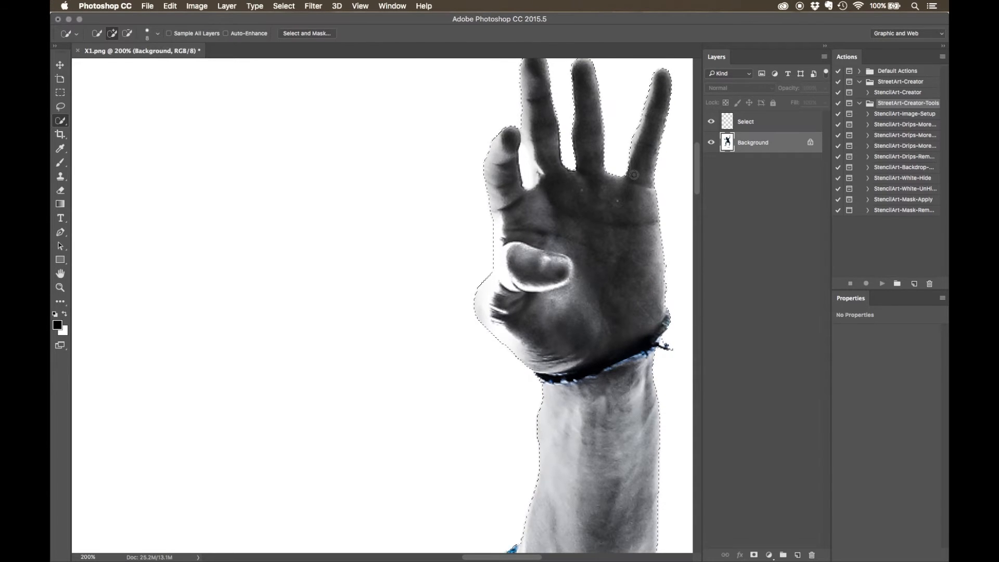
{"action": "key", "text": "alt"}
{"action": "left_click_drag", "start_coordinate": [526, 182], "coordinate": [517, 189]}
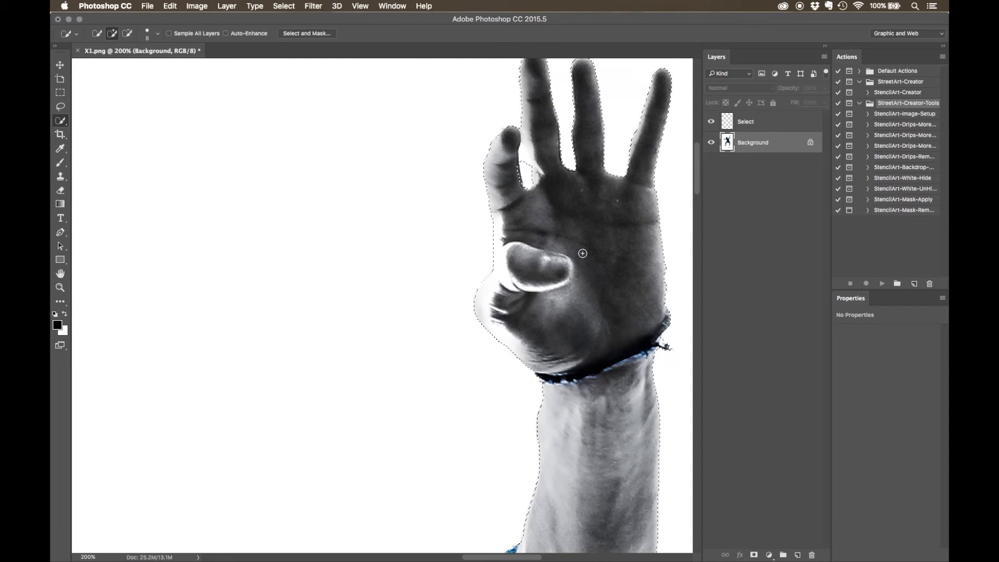
Fill the skateboarder selection on the Select layer with the black foreground color in Normal mode at 100% opacity
{"action": "key", "text": "super+minus"}
{"action": "key", "text": "super+minus"}
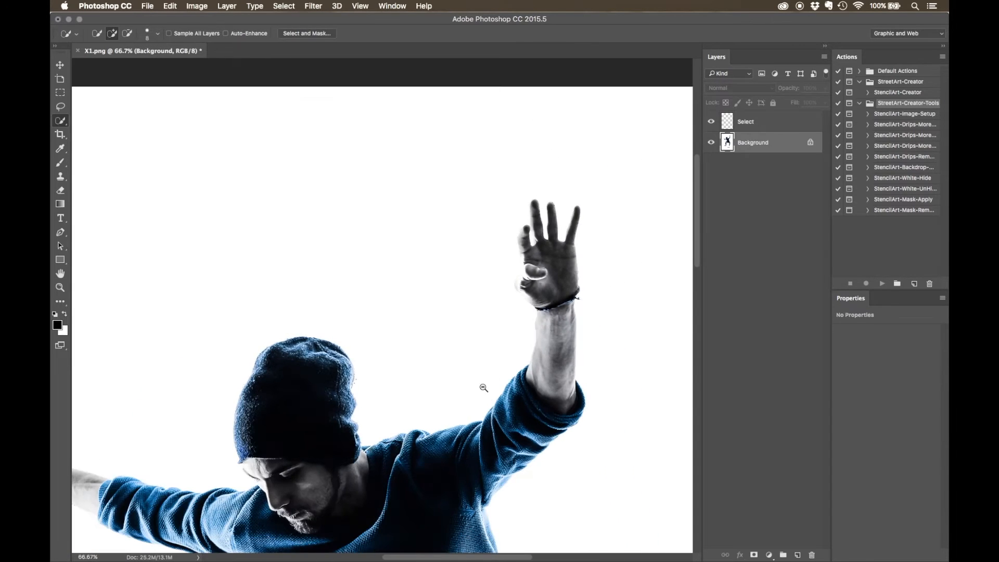
{"action": "key", "text": "super+minus"}
{"action": "scroll", "coordinate": [424, 319], "scroll_direction": "down", "scroll_amount": 5}
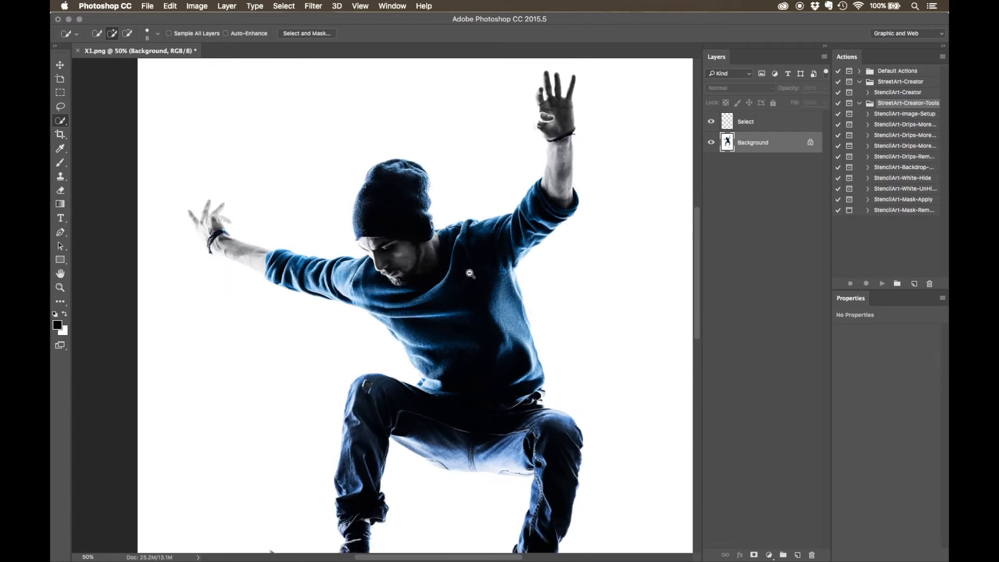
{"action": "key", "text": "super+minus"}
{"action": "key", "text": "super+minus"}
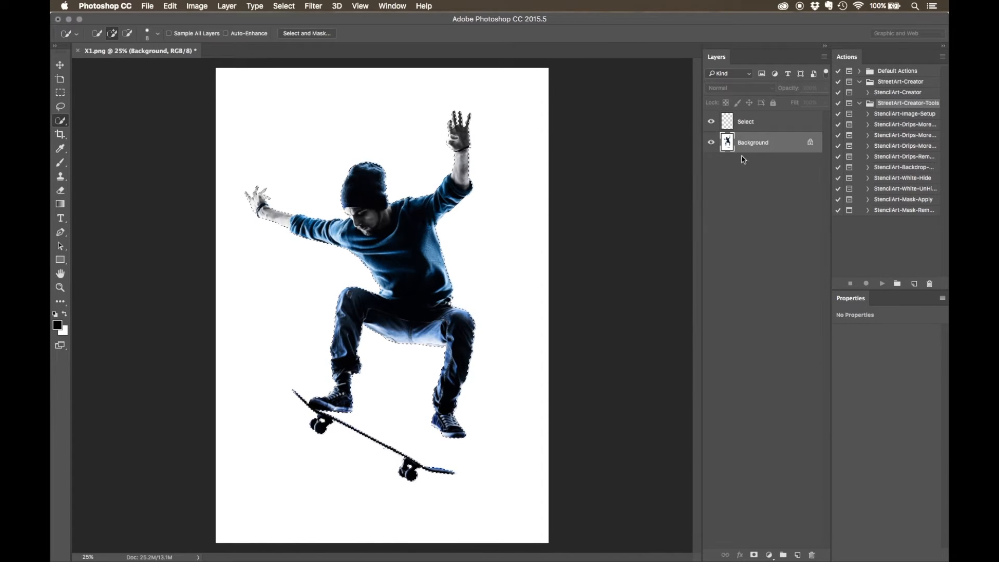
{"action": "left_click", "coordinate": [760, 126]}
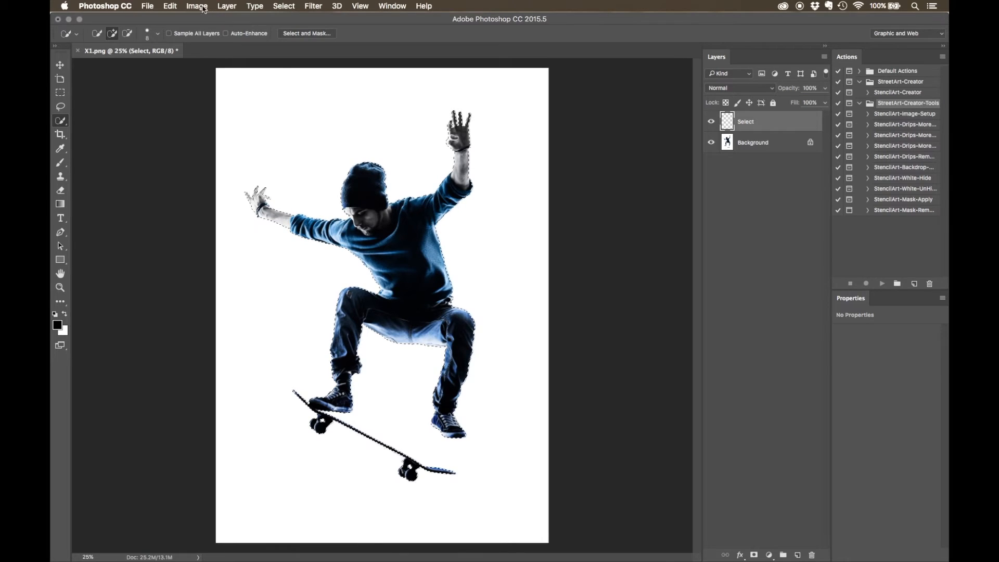
{"action": "left_click", "coordinate": [175, 7]}
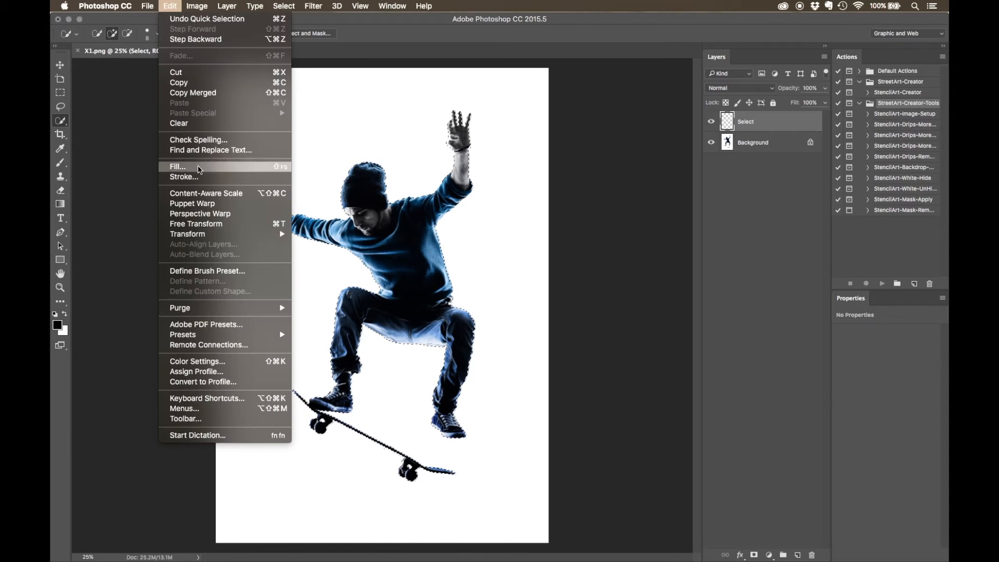
{"action": "left_click", "coordinate": [199, 167]}
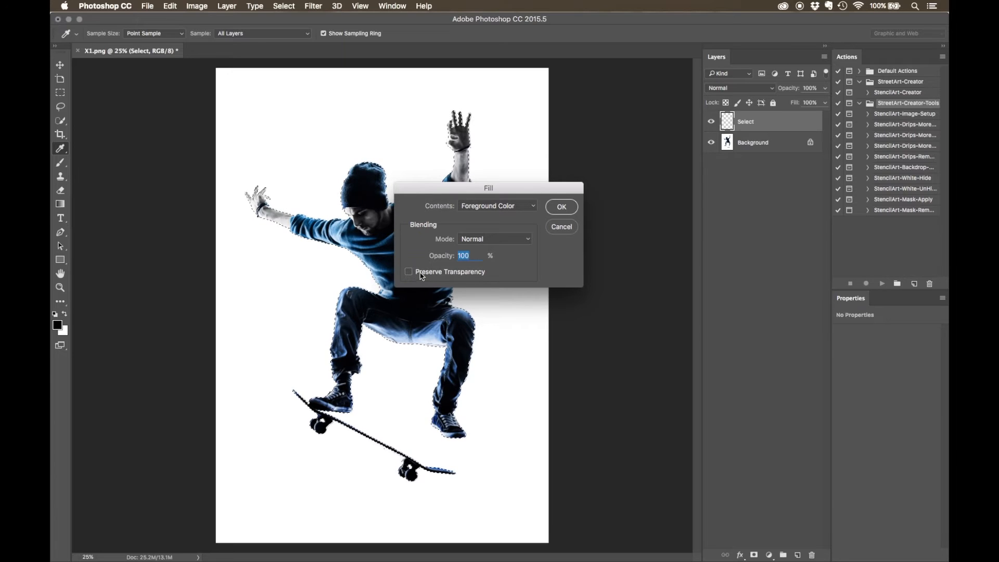
{"action": "left_click", "coordinate": [562, 207]}
{"action": "key", "text": "w"}
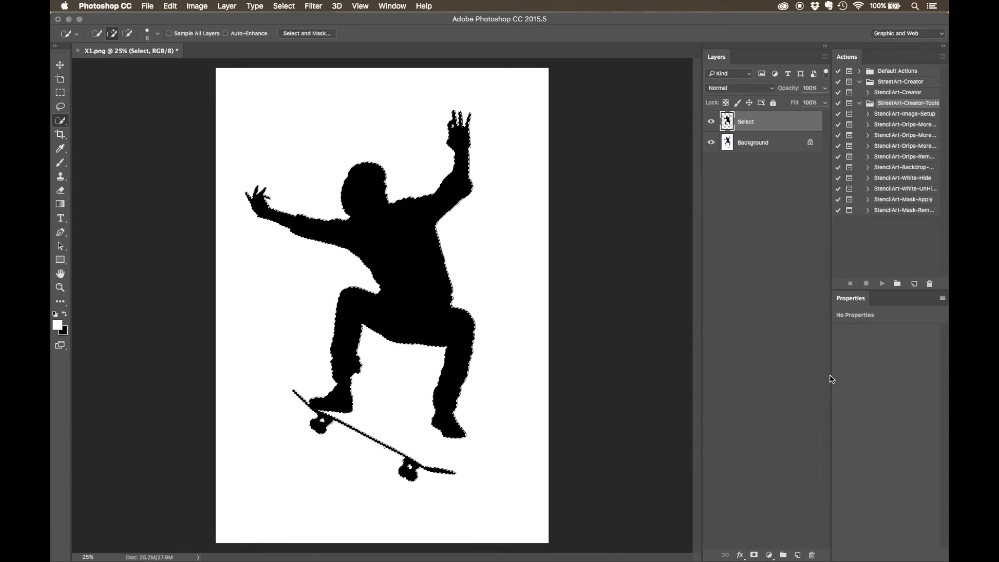
Run the StencilArt-Creator action and continue past its instruction message to the threshold adjustment
{"action": "left_click", "coordinate": [894, 93]}
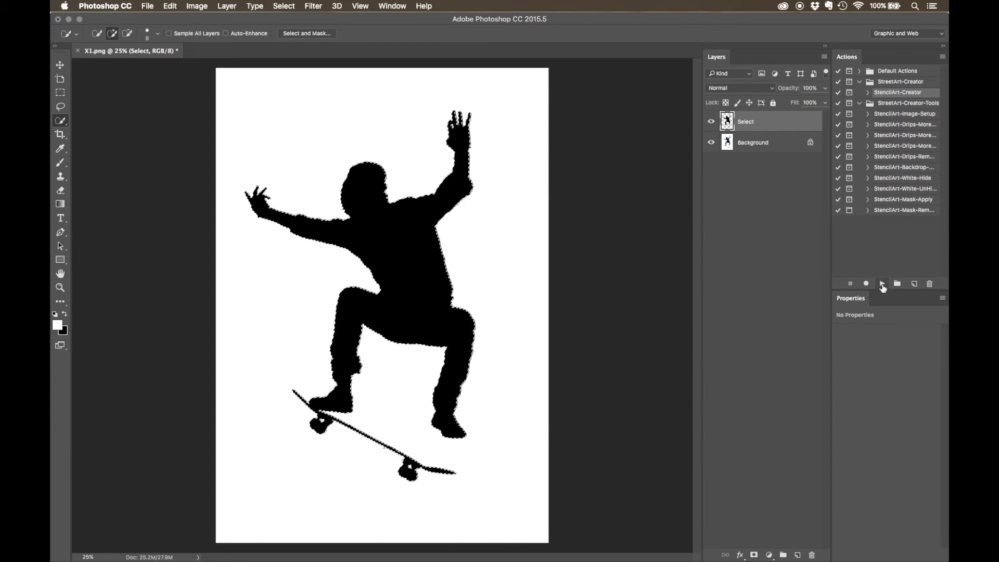
{"action": "left_click", "coordinate": [882, 284]}
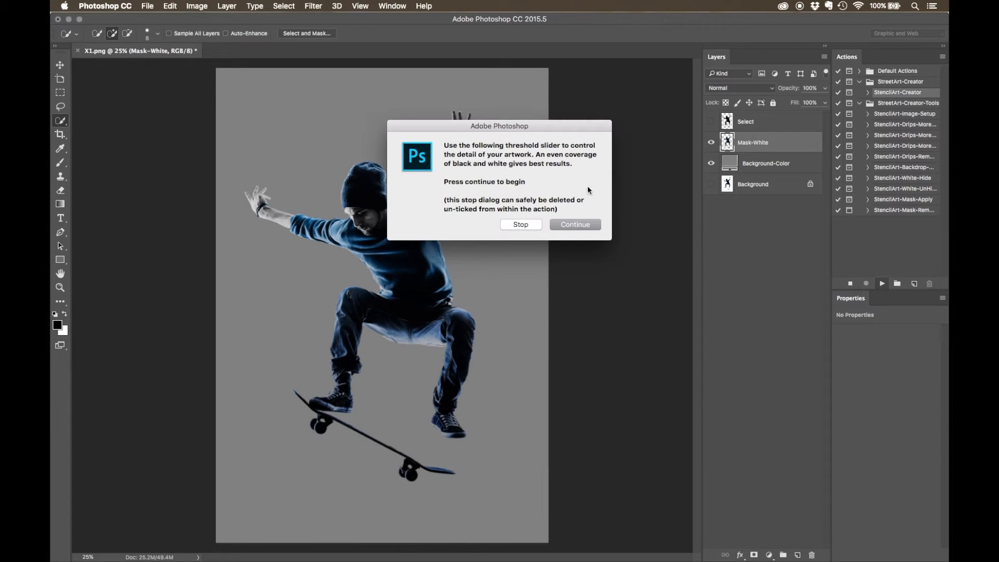
{"action": "left_click", "coordinate": [572, 224]}
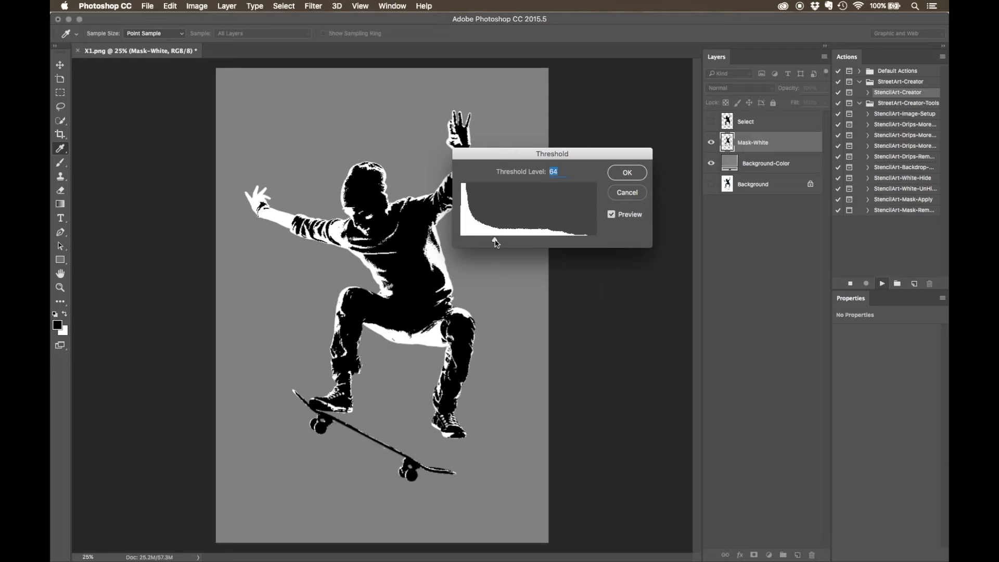
Lower the threshold level to about 20 for an even mix of black and white, and let the action finish
{"action": "left_click_drag", "start_coordinate": [495, 241], "coordinate": [470, 244]}
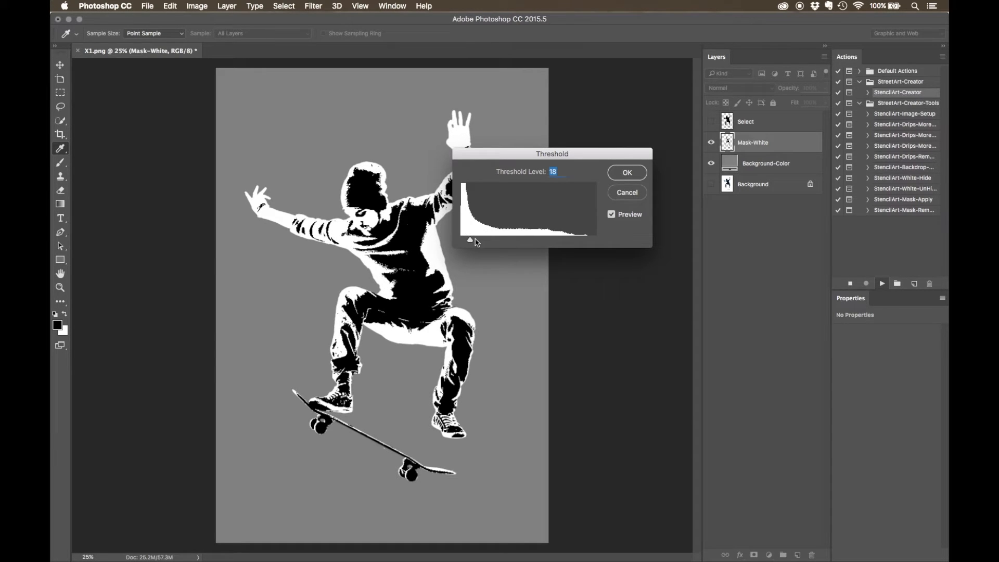
{"action": "left_click_drag", "start_coordinate": [470, 242], "coordinate": [472, 243]}
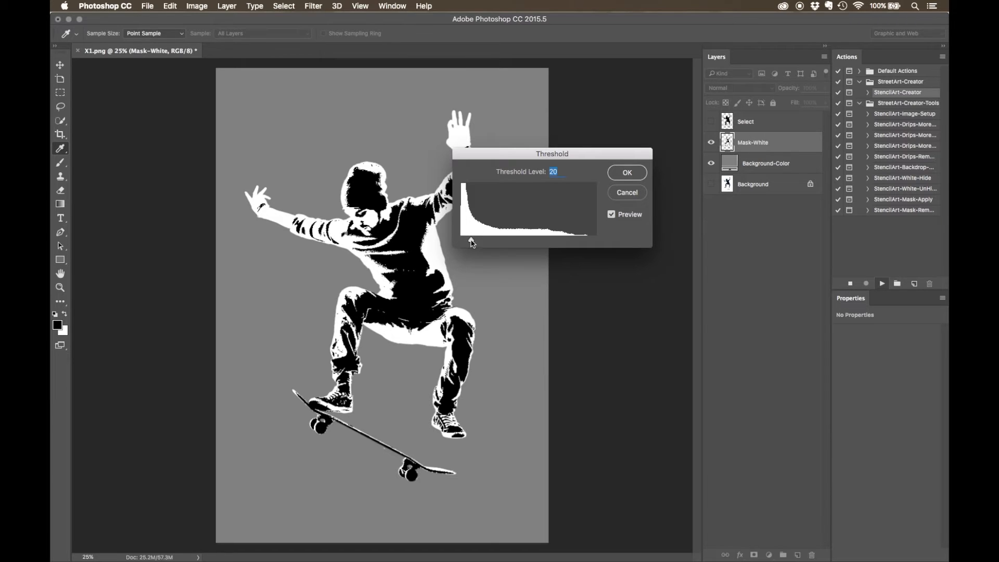
{"action": "left_click_drag", "start_coordinate": [472, 241], "coordinate": [474, 241]}
{"action": "left_click", "coordinate": [629, 177]}
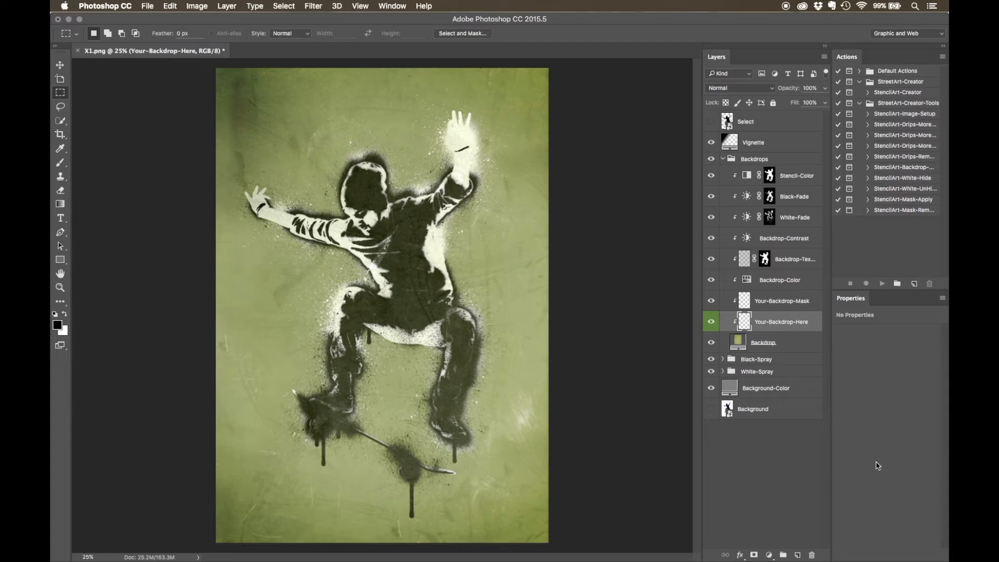
Widen the layer and action lists until their full names fit
{"action": "left_click", "coordinate": [791, 460]}
{"action": "left_click_drag", "start_coordinate": [792, 459], "coordinate": [805, 460]}
{"action": "left_click_drag", "start_coordinate": [674, 465], "coordinate": [650, 463]}
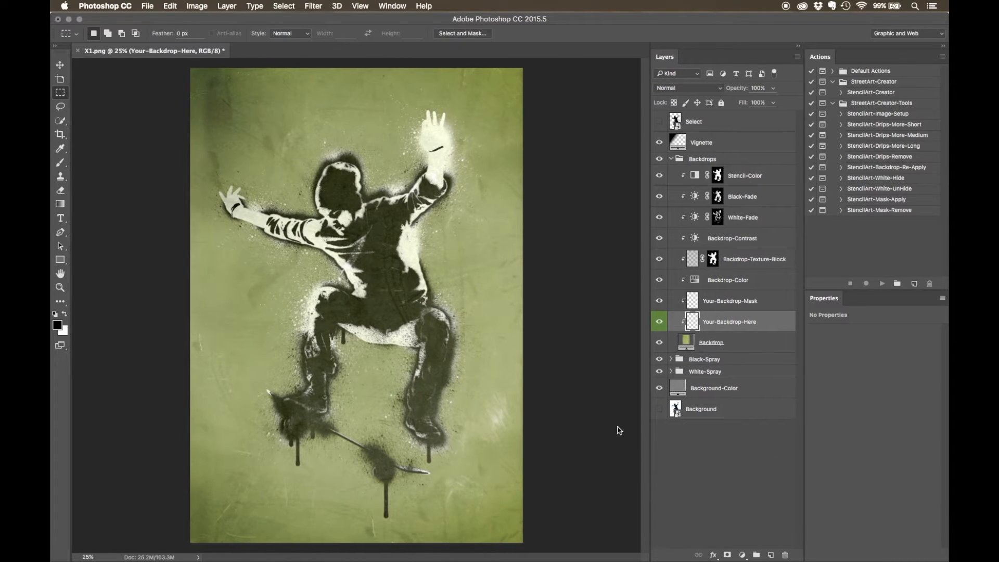
Save the document in Photoshop format as X1-layered.psd with layers kept and Maximize Compatibility enabled
{"action": "left_click", "coordinate": [148, 7]}
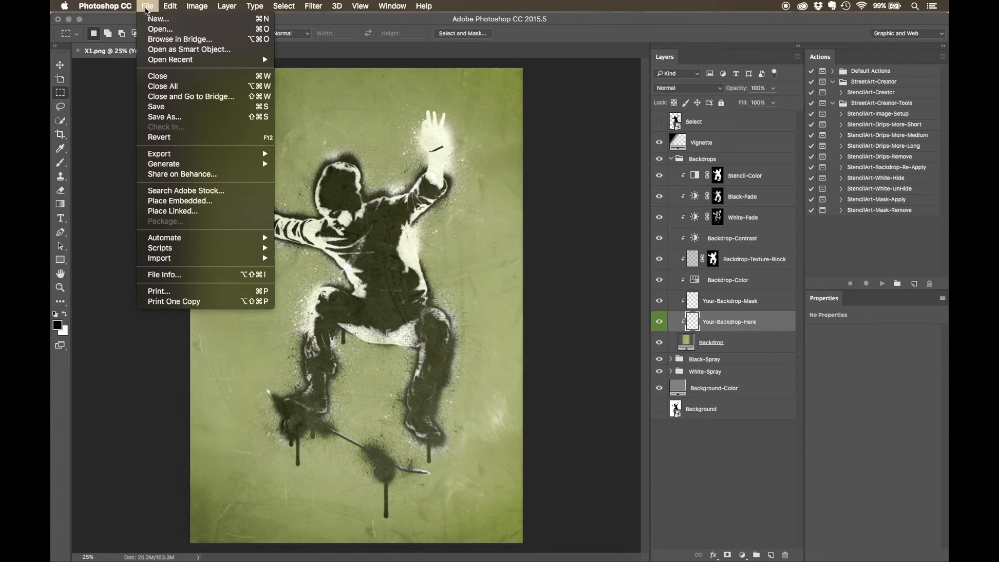
{"action": "key", "text": "Escape"}
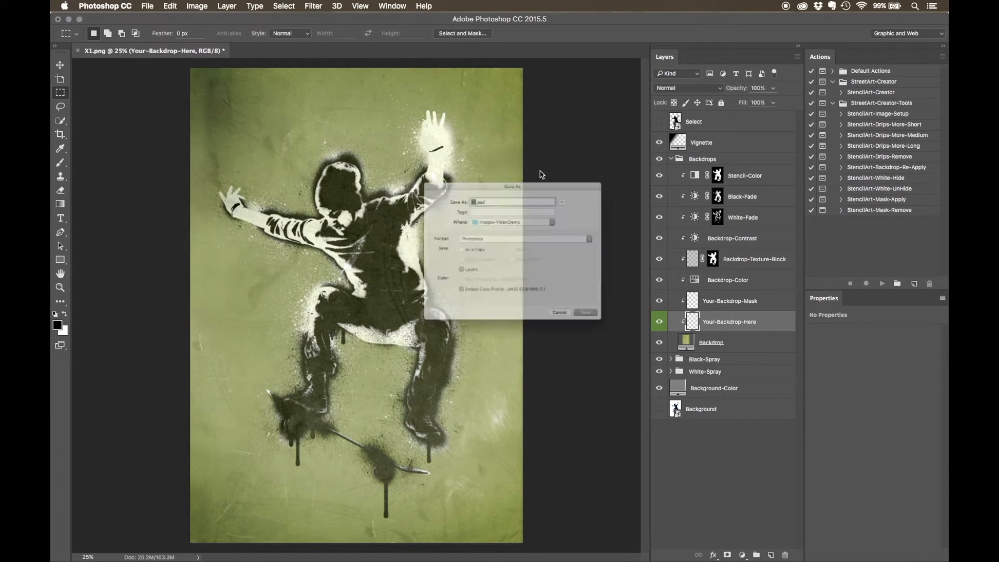
{"action": "left_click", "coordinate": [454, 175]}
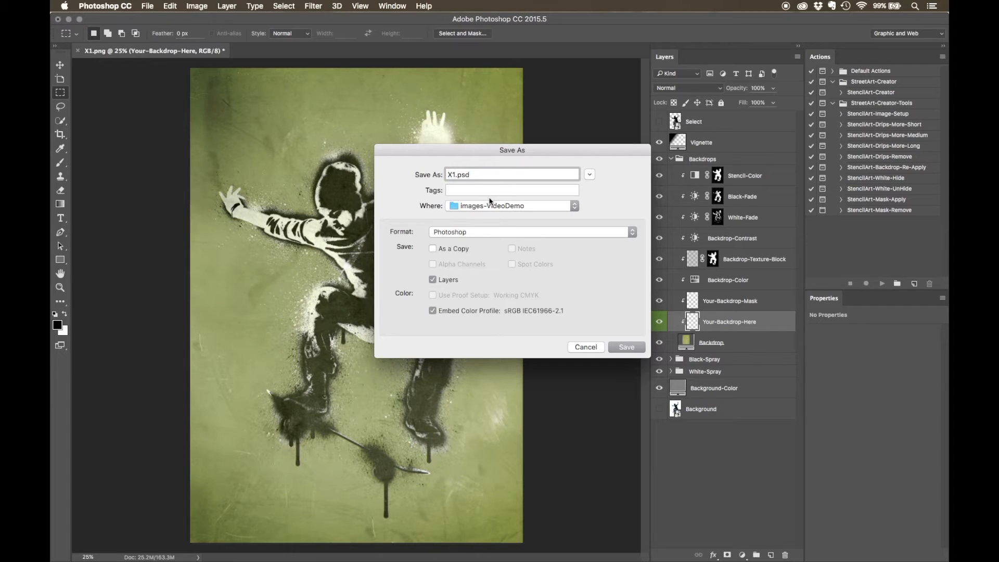
{"action": "type", "text": "-layered"}
{"action": "key", "text": "Return"}
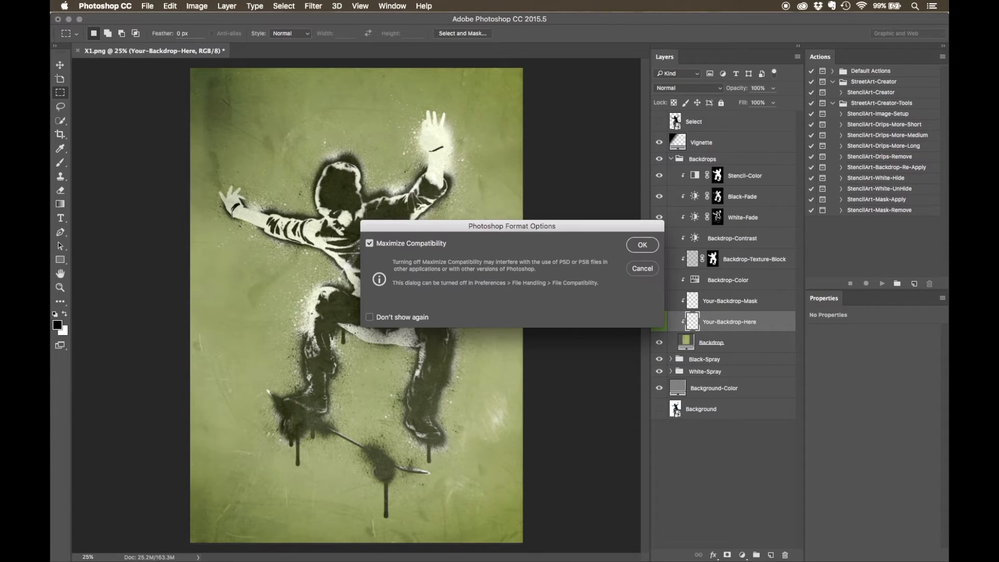
{"action": "left_click", "coordinate": [643, 245]}
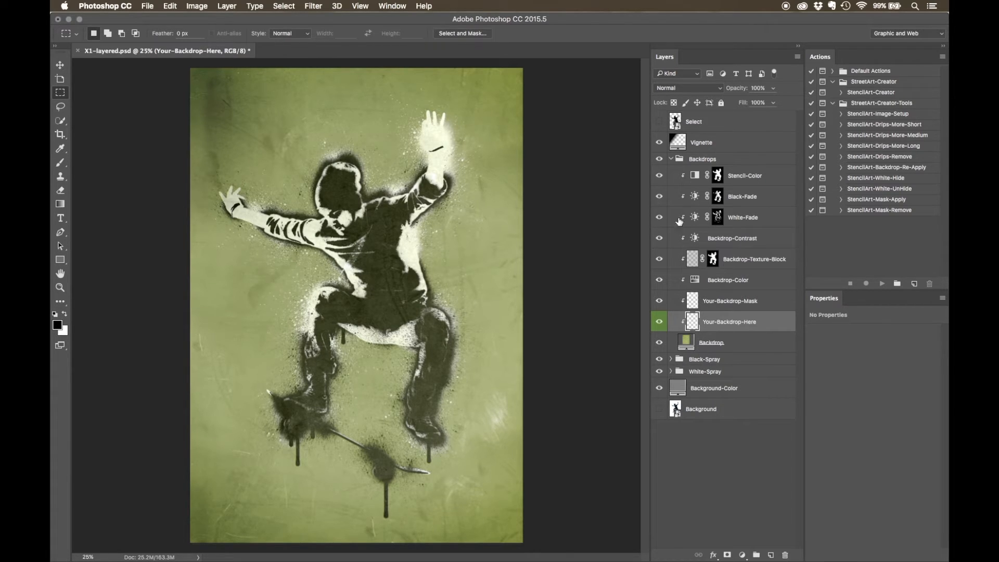
Collapse the Backdrops group and hide every layer and group except the gray Background-Color layer
{"action": "left_click", "coordinate": [670, 159]}
{"action": "left_click_drag", "start_coordinate": [659, 142], "coordinate": [659, 202]}
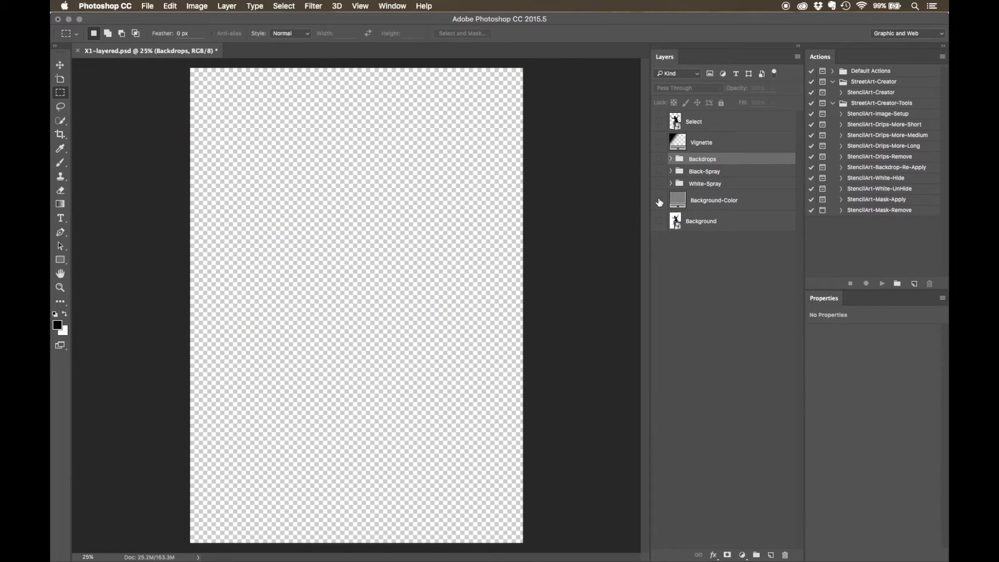
{"action": "left_click", "coordinate": [659, 202]}
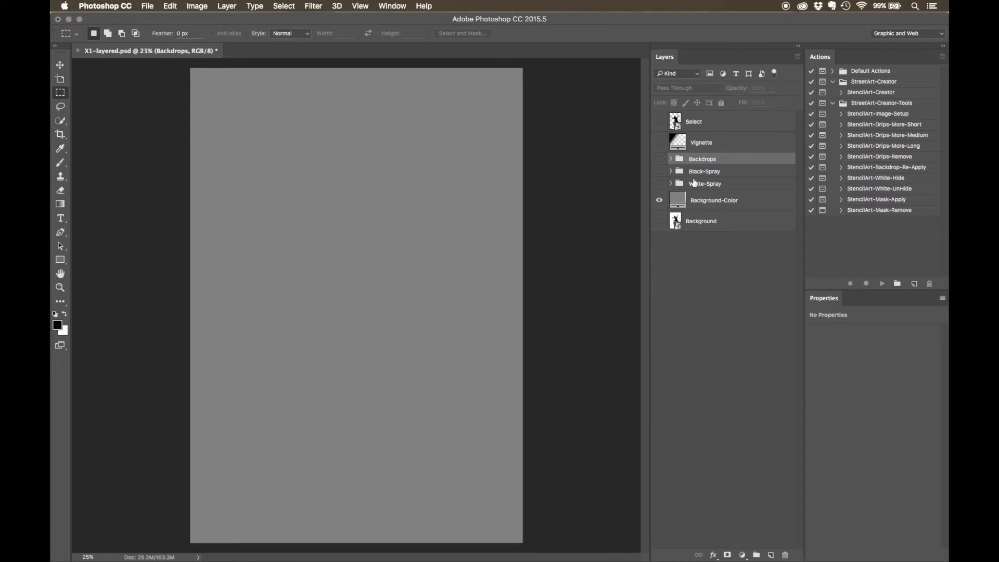
Preview the White-Spray group over the gray background, replacing it with the Black-Spray group
{"action": "left_click", "coordinate": [659, 183]}
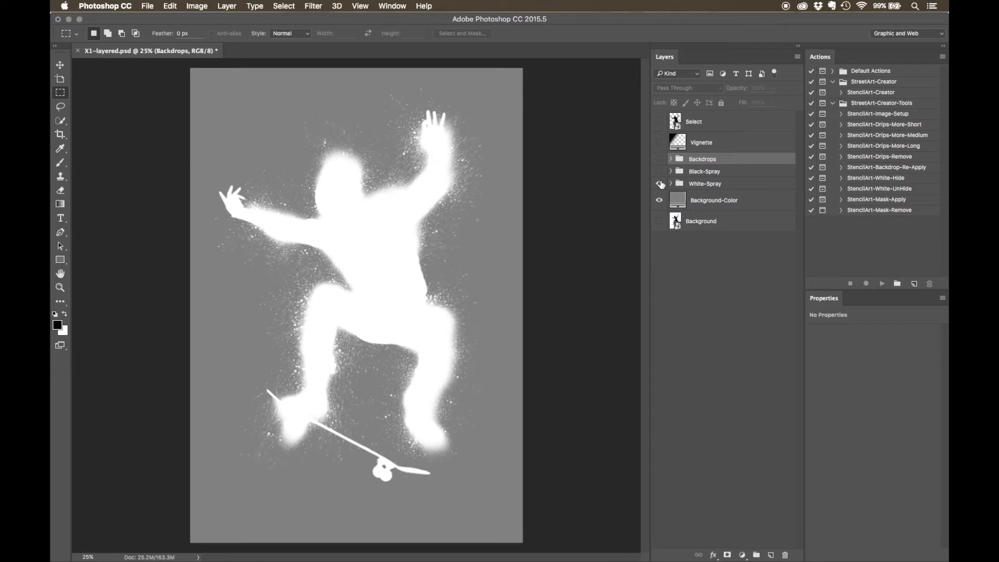
{"action": "left_click", "coordinate": [659, 184]}
{"action": "left_click", "coordinate": [659, 171]}
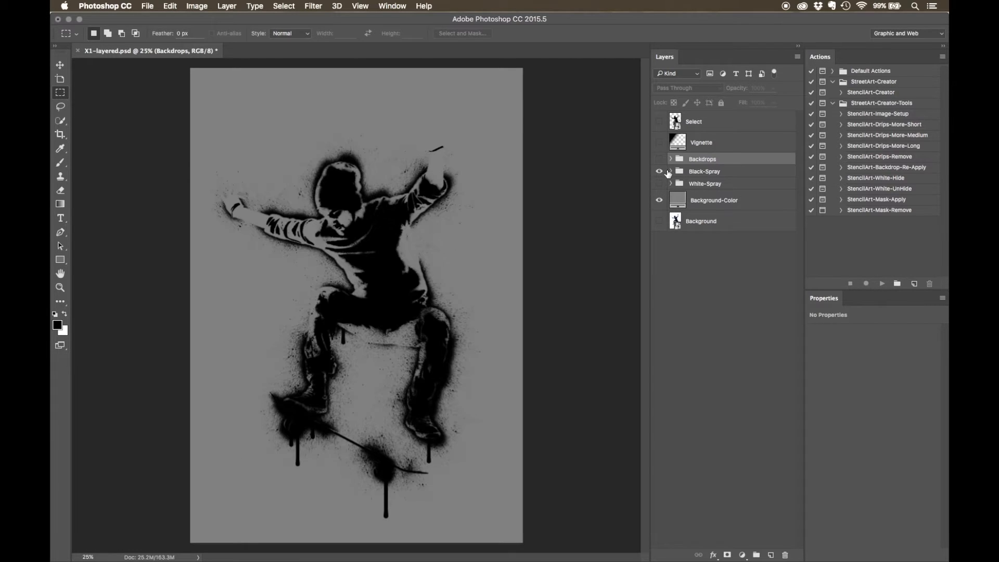
Expand the Black-Spray group and hide its drips and both overspray layers to examine Black-Motif alone up close
{"action": "left_click", "coordinate": [670, 172]}
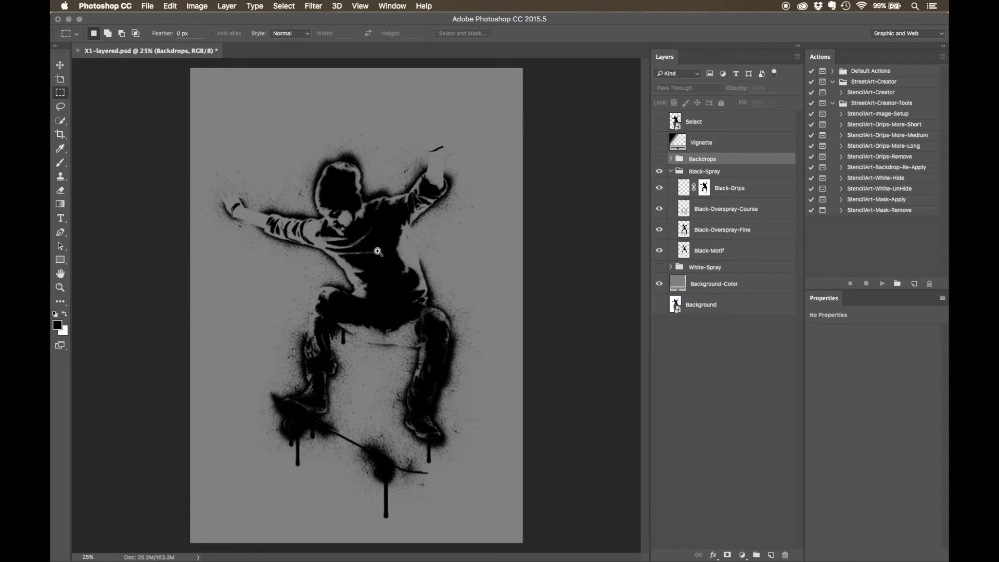
{"action": "left_click", "coordinate": [376, 267]}
{"action": "left_click_drag", "start_coordinate": [376, 266], "coordinate": [376, 268]}
{"action": "left_click", "coordinate": [401, 289], "text": "alt"}
{"action": "left_click", "coordinate": [412, 294]}
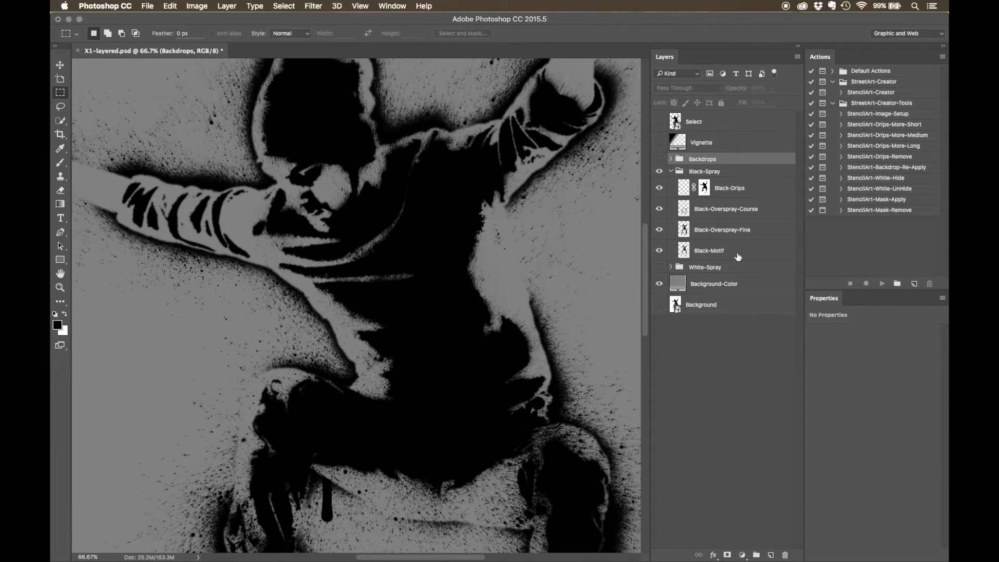
{"action": "left_click_drag", "start_coordinate": [659, 229], "coordinate": [661, 199]}
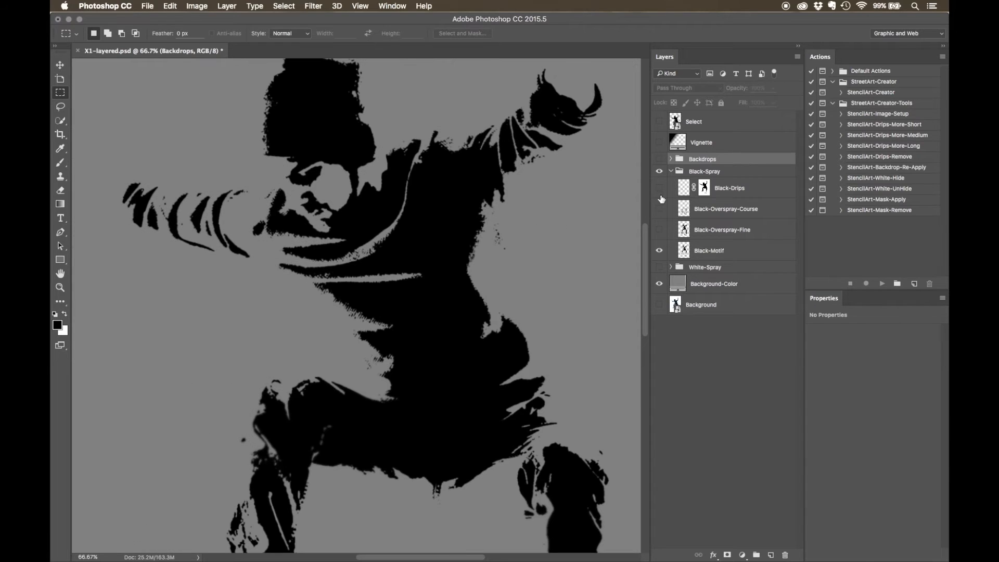
Show Black-Overspray-Fine, Black-Overspray-Course and Black-Drips again one by one to examine what each adds
{"action": "left_click", "coordinate": [659, 230]}
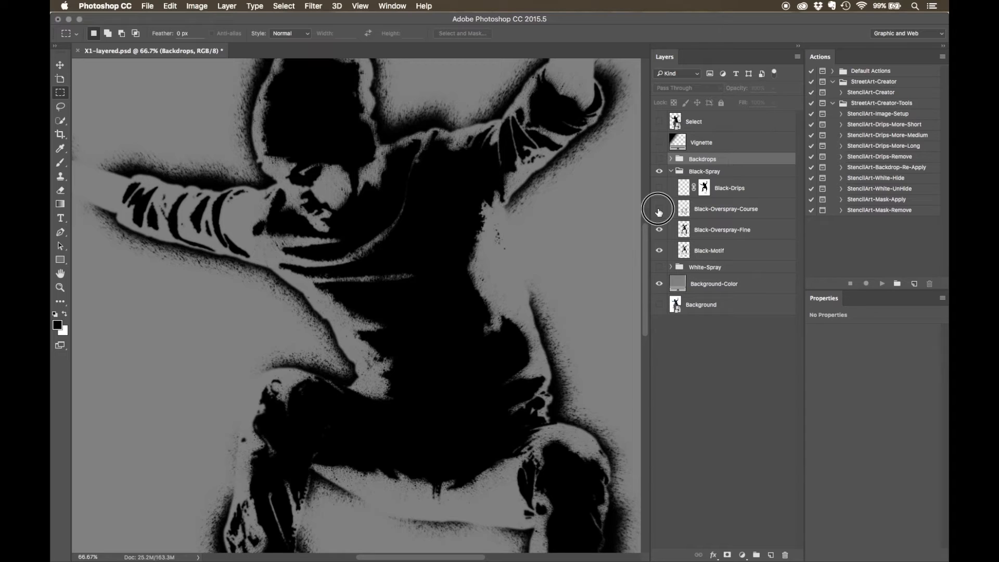
{"action": "left_click", "coordinate": [659, 210]}
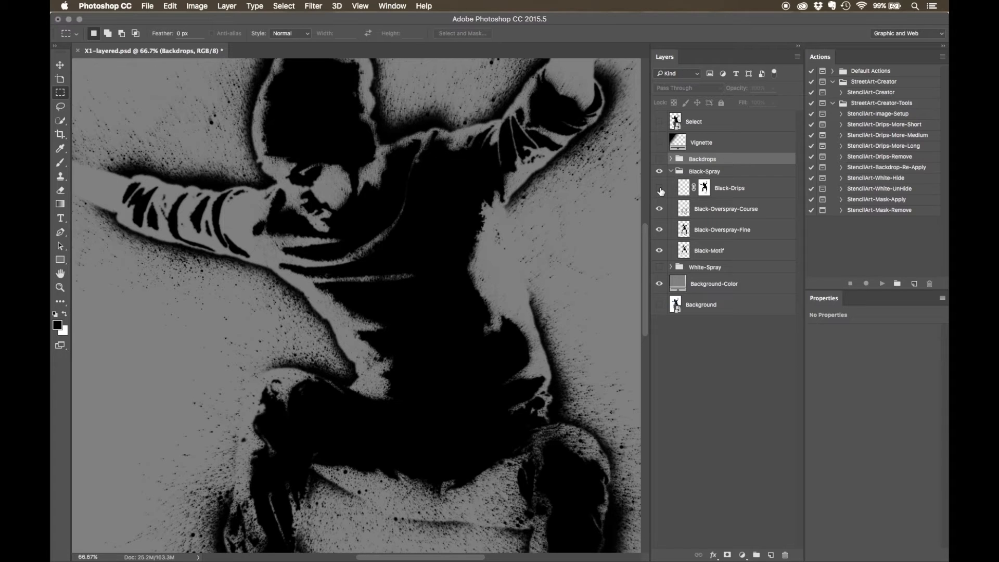
{"action": "left_click", "coordinate": [659, 188]}
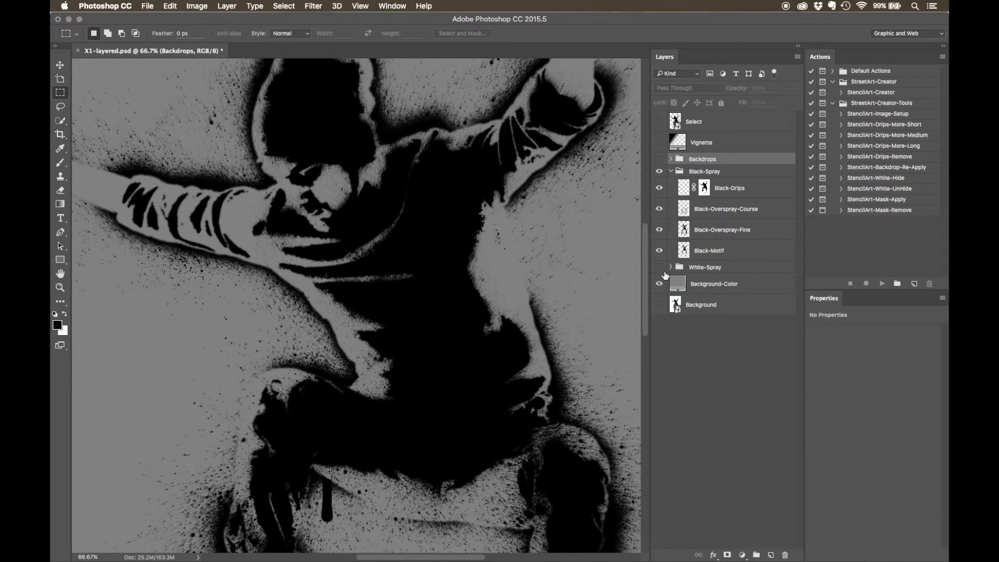
Collapse the Black-Spray group and make the White-Spray group, the Backdrops group and the Vignette layer visible again
{"action": "left_click", "coordinate": [659, 267]}
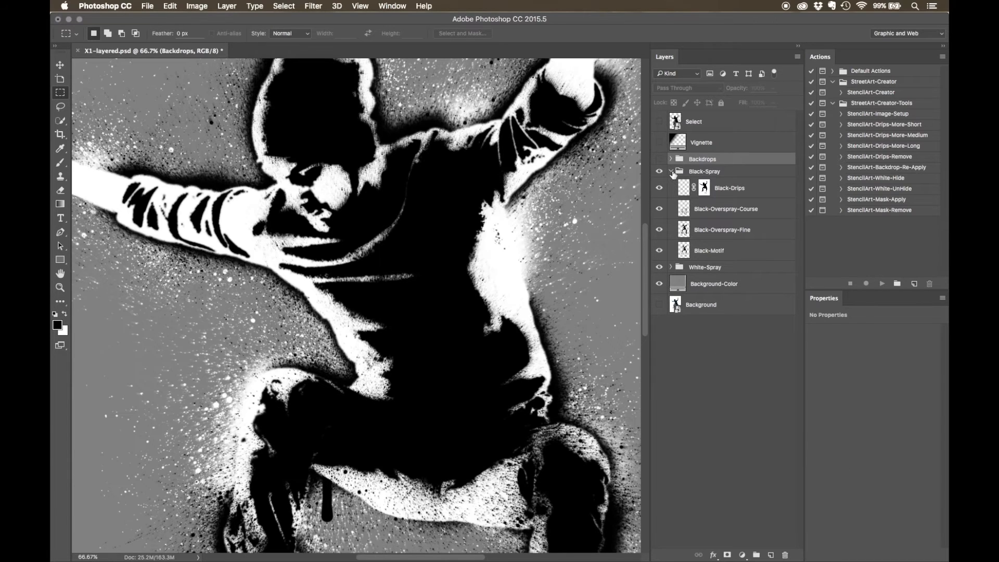
{"action": "left_click", "coordinate": [671, 171]}
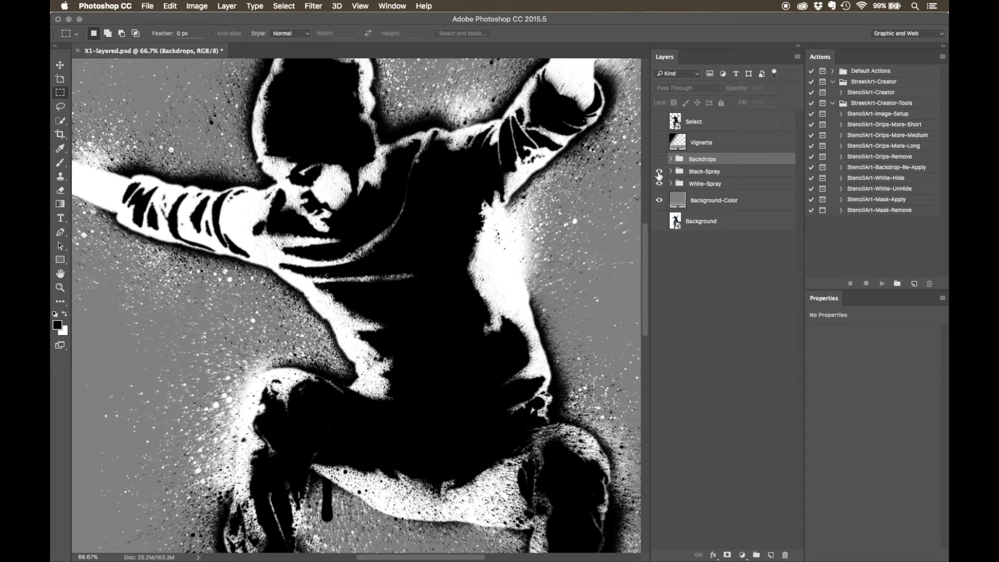
{"action": "left_click", "coordinate": [442, 241], "text": "alt+super"}
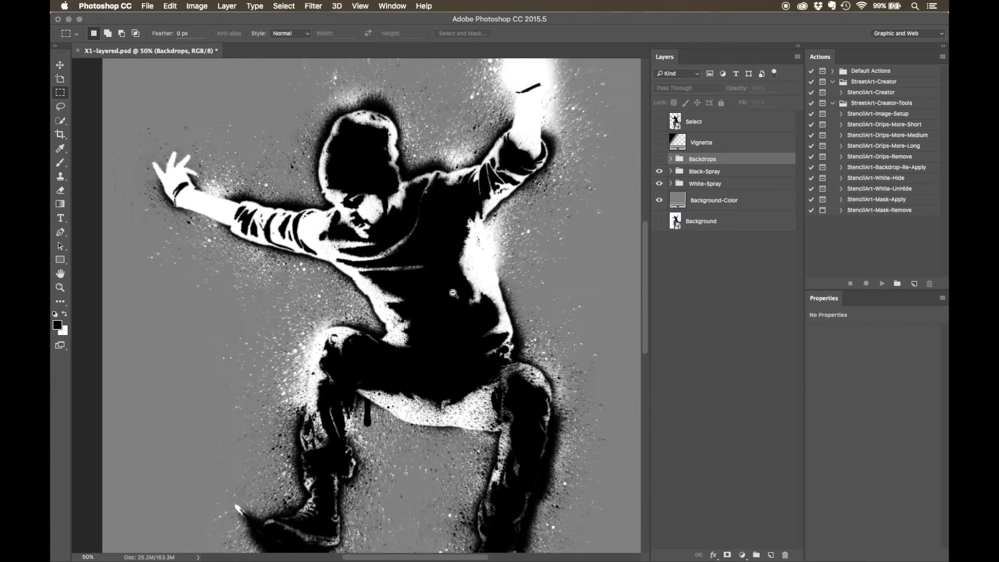
{"action": "left_click", "coordinate": [454, 294], "text": "alt+super"}
{"action": "left_click", "coordinate": [452, 307], "text": "alt+super"}
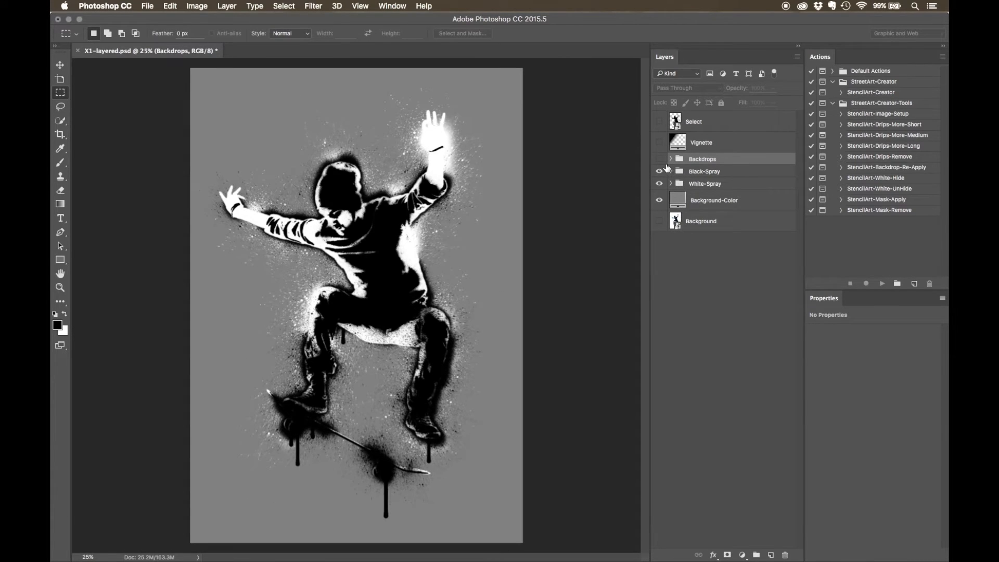
{"action": "left_click", "coordinate": [659, 161]}
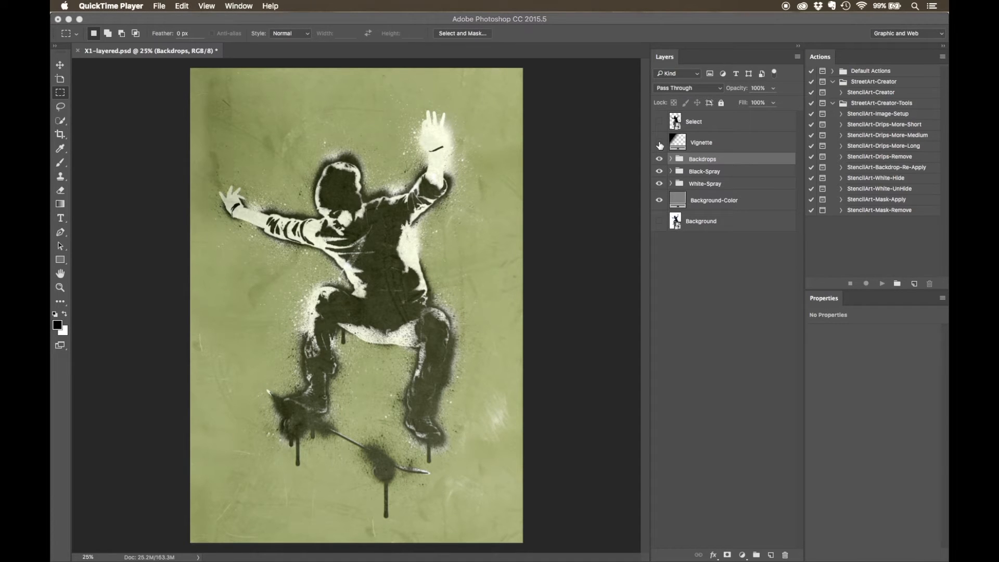
{"action": "left_click", "coordinate": [659, 145]}
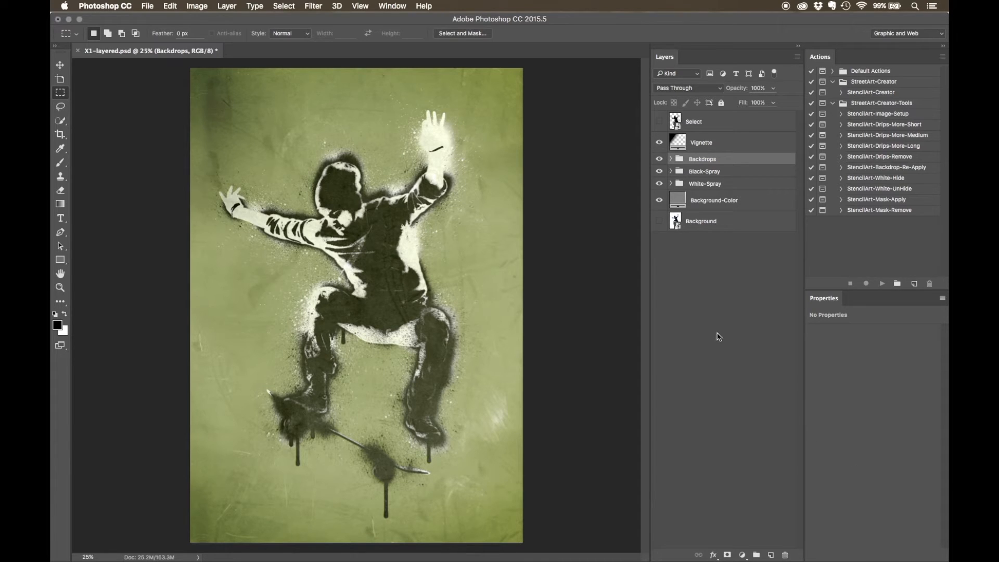
Expand the Backdrops group and go through the Backdrop layer and the layers clipped to it, from Your-Backdrop-Here up to Stencil-Color
{"action": "left_click", "coordinate": [670, 158]}
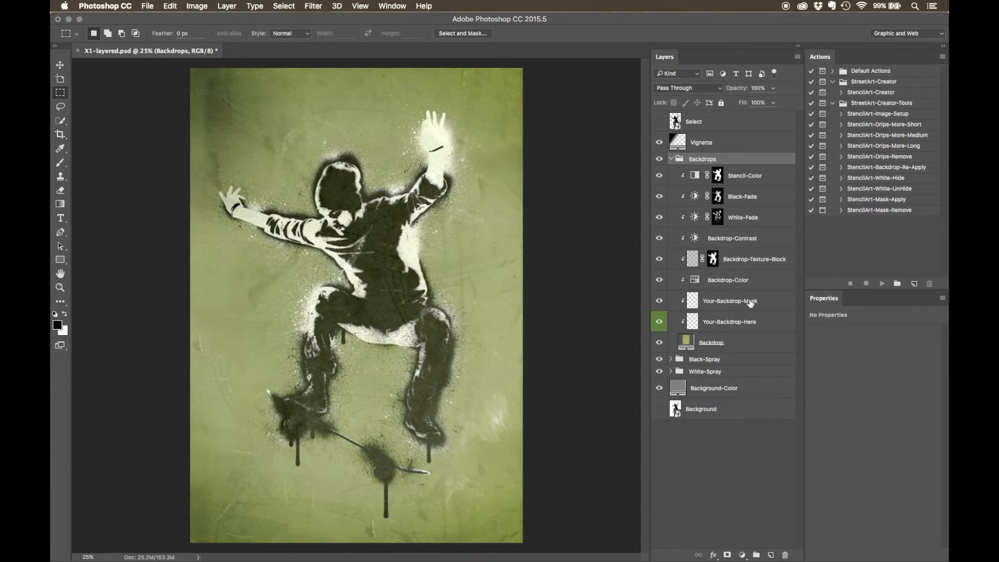
{"action": "left_click", "coordinate": [741, 341]}
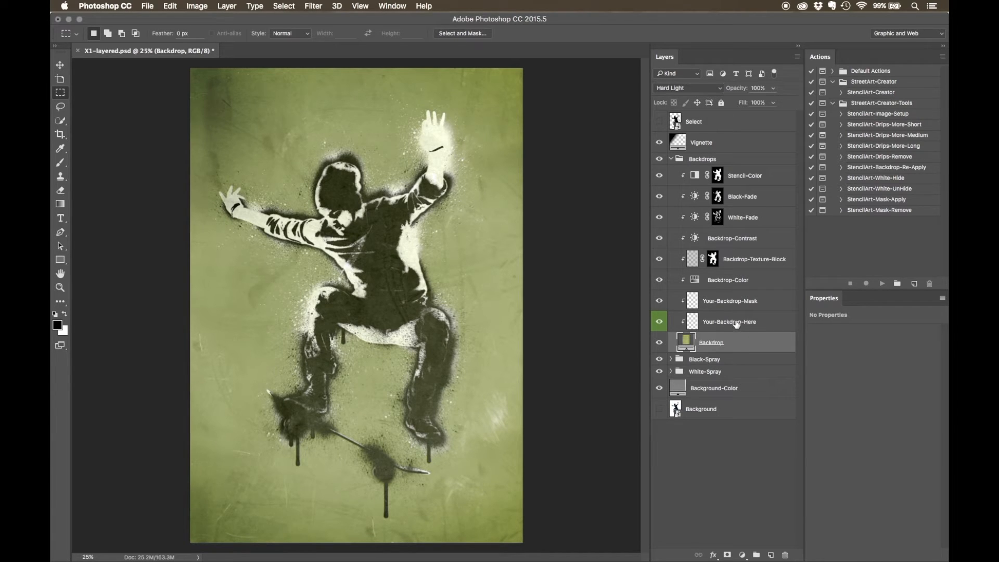
{"action": "left_click", "coordinate": [736, 323]}
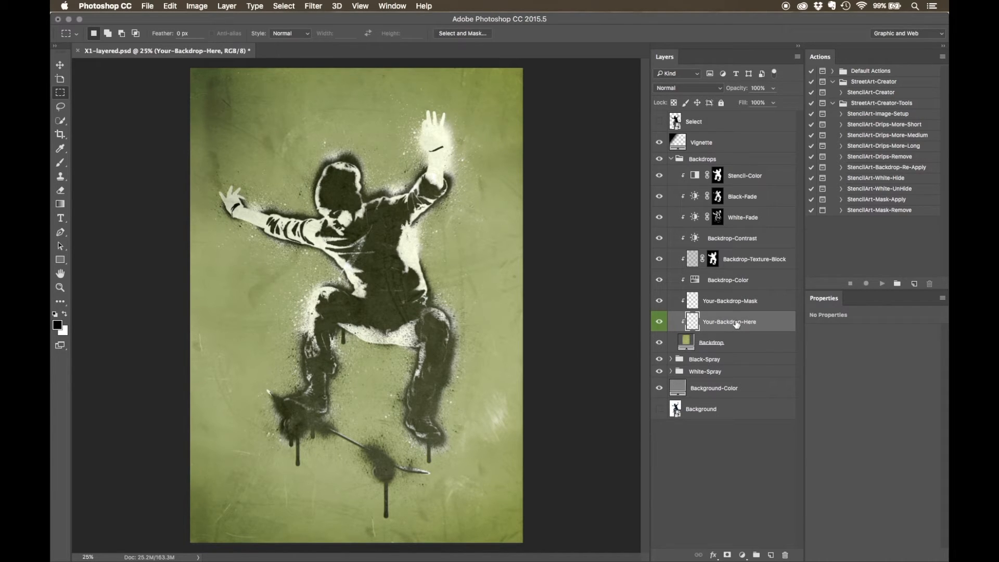
{"action": "left_click", "coordinate": [739, 300]}
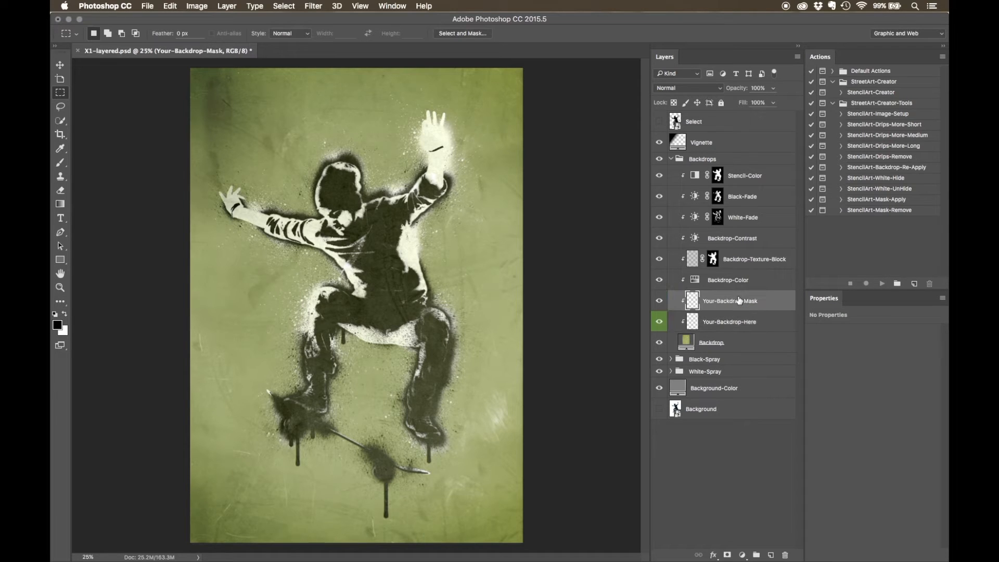
{"action": "left_click", "coordinate": [739, 179], "text": "shift"}
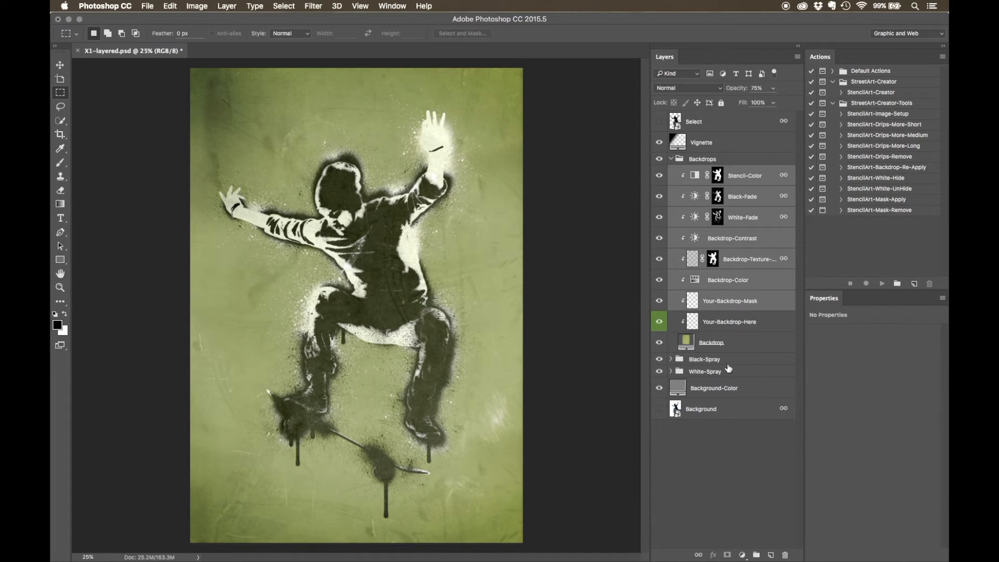
Open the Backdrop layer's pattern fill, reduce the pattern's scale to 86% and reposition it on the canvas
{"action": "left_click", "coordinate": [723, 345]}
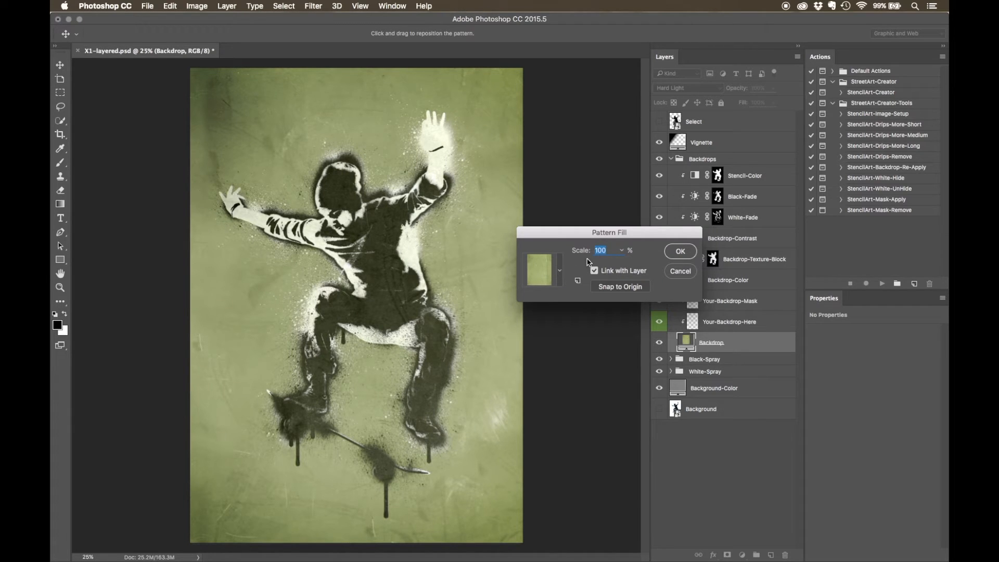
{"action": "left_click_drag", "start_coordinate": [477, 263], "coordinate": [440, 257]}
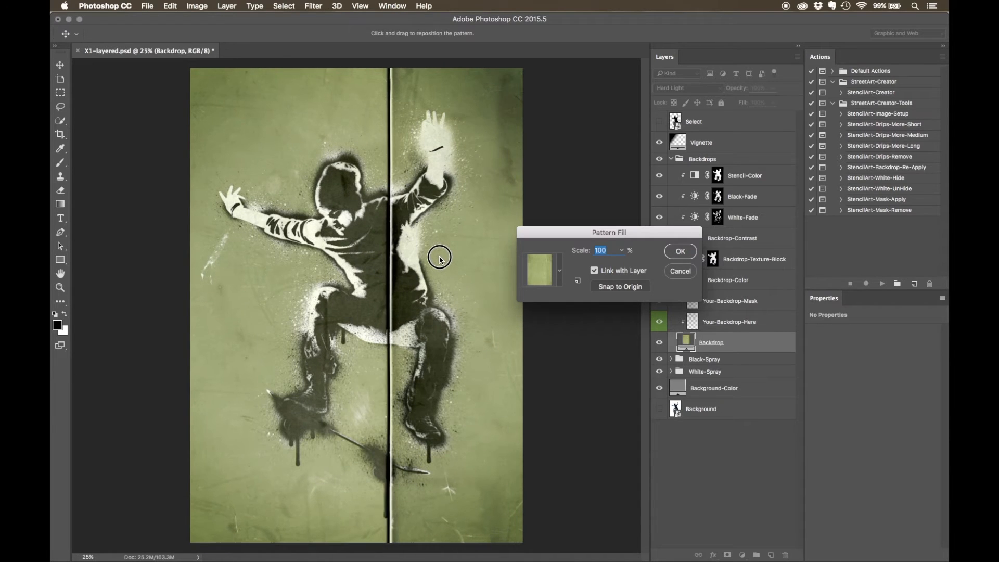
{"action": "double_click", "coordinate": [604, 250]}
{"action": "key", "text": "Down"}
{"action": "key", "text": "Down"}
{"action": "key", "text": "Down"}
{"action": "key", "text": "Down"}
{"action": "key", "text": "Down"}
{"action": "key", "text": "Down"}
{"action": "key", "text": "Down"}
{"action": "key", "text": "Down"}
{"action": "key", "text": "Down"}
{"action": "key", "text": "Down"}
{"action": "key", "text": "Down"}
{"action": "key", "text": "Down"}
{"action": "key", "text": "Down"}
{"action": "left_click_drag", "start_coordinate": [333, 248], "coordinate": [411, 269]}
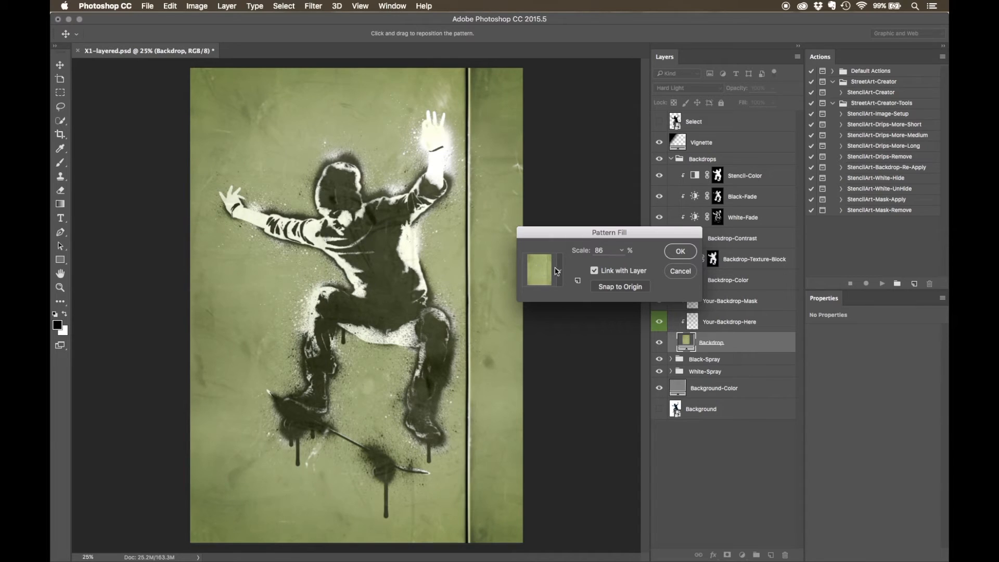
Set the backdrop pattern's scale back to 100% and snap it to its origin
{"action": "left_click", "coordinate": [622, 251]}
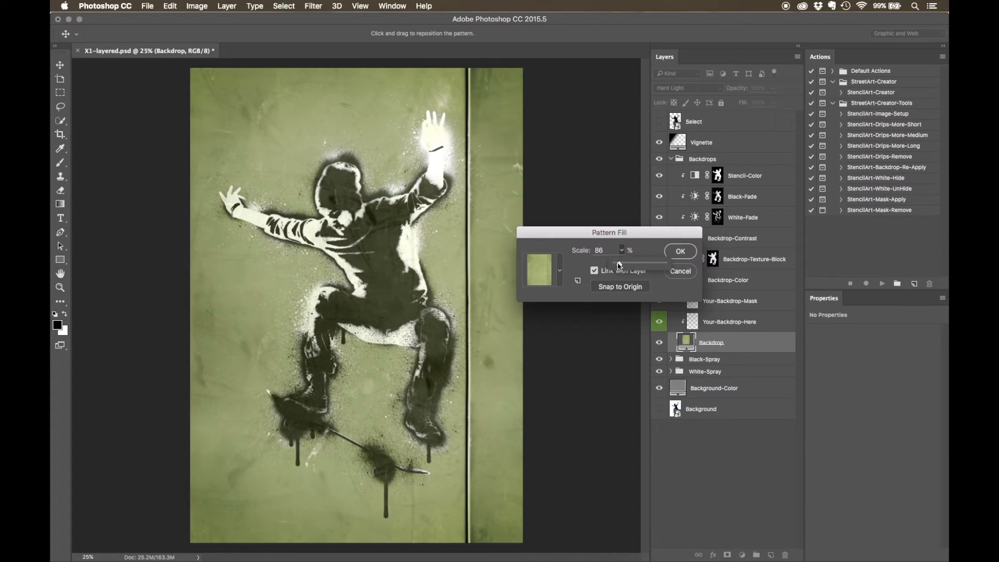
{"action": "left_click_drag", "start_coordinate": [619, 265], "coordinate": [619, 264]}
{"action": "left_click", "coordinate": [620, 287]}
Try the multicolored brick wall pattern as the backdrop and reposition it behind the skateboarder
{"action": "left_click", "coordinate": [559, 270]}
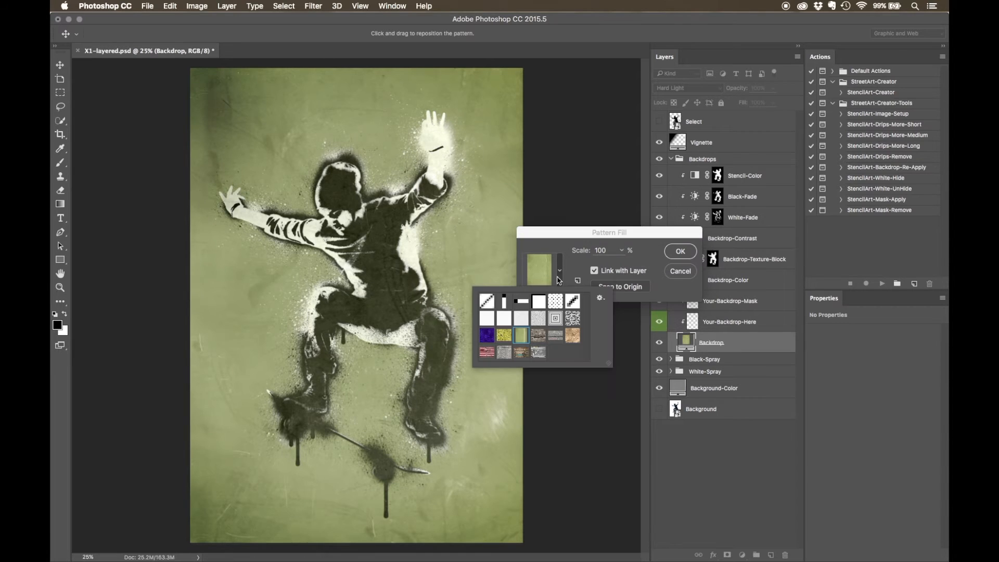
{"action": "left_click", "coordinate": [539, 335]}
{"action": "left_click", "coordinate": [431, 302]}
{"action": "left_click_drag", "start_coordinate": [431, 303], "coordinate": [453, 323]}
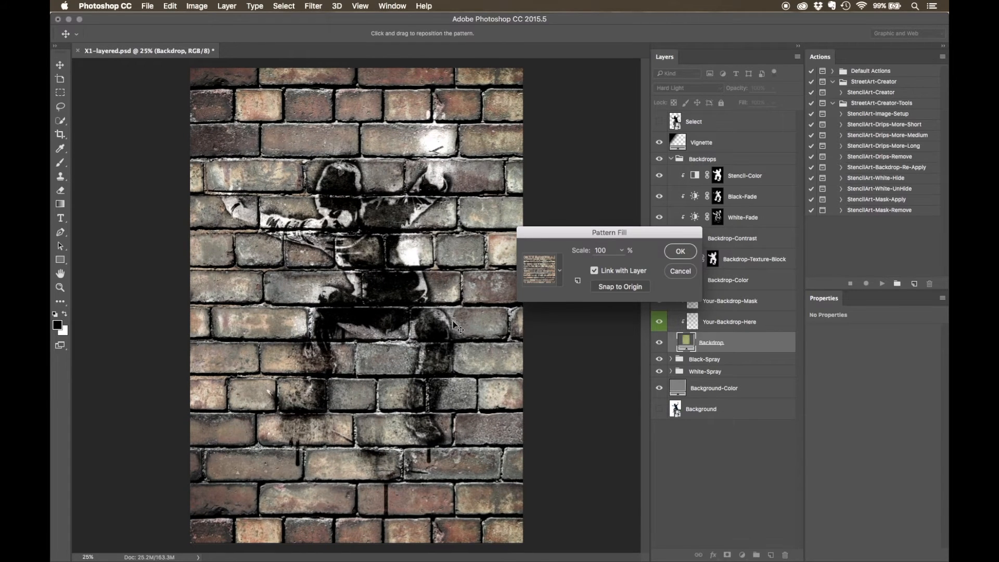
Try the gray concrete pattern as the backdrop and move its black and red stripes up behind the skateboarder's upper body
{"action": "left_click", "coordinate": [560, 281]}
{"action": "left_click", "coordinate": [555, 336]}
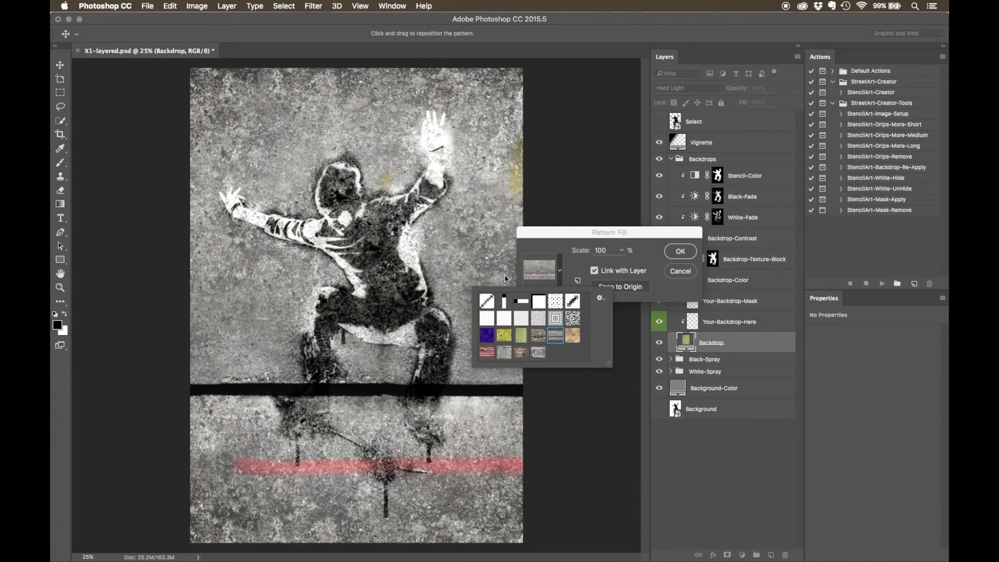
{"action": "left_click", "coordinate": [399, 303]}
{"action": "left_click_drag", "start_coordinate": [399, 302], "coordinate": [398, 359]}
{"action": "left_click_drag", "start_coordinate": [405, 234], "coordinate": [414, 292]}
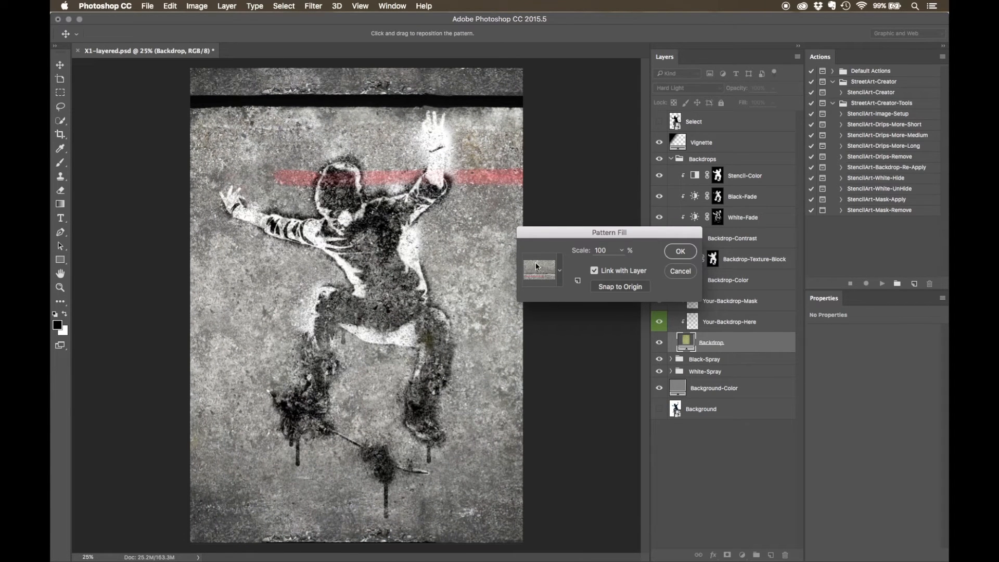
Try the crumpled brown paper pattern as the backdrop and reposition it slightly behind the skateboarder
{"action": "left_click", "coordinate": [559, 270]}
{"action": "left_click", "coordinate": [572, 335]}
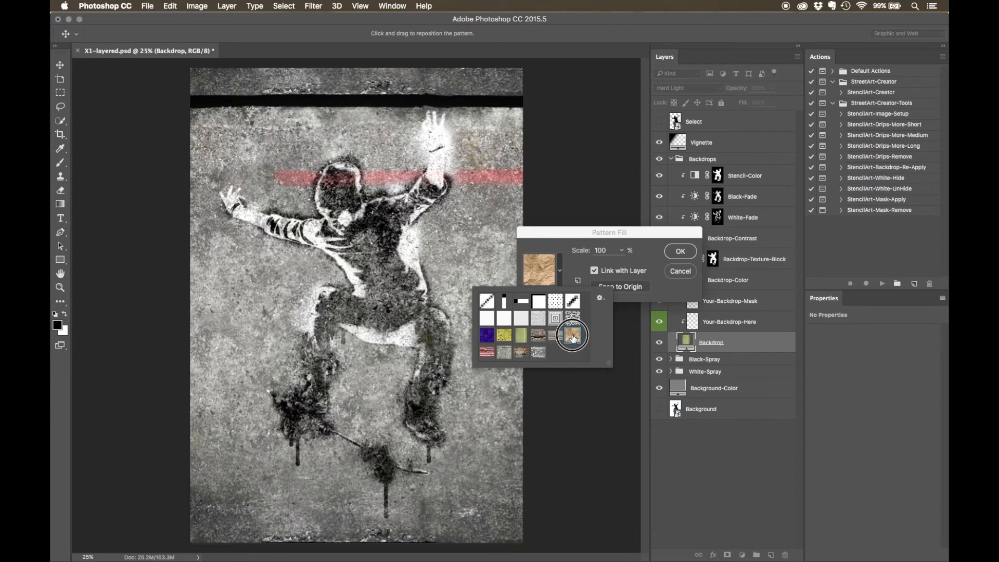
{"action": "left_click", "coordinate": [416, 327]}
{"action": "mouse_move", "coordinate": [417, 326]}
{"action": "left_mouse_down"}
{"action": "mouse_move", "coordinate": [399, 323]}
{"action": "mouse_move", "coordinate": [428, 329]}
{"action": "left_mouse_up"}
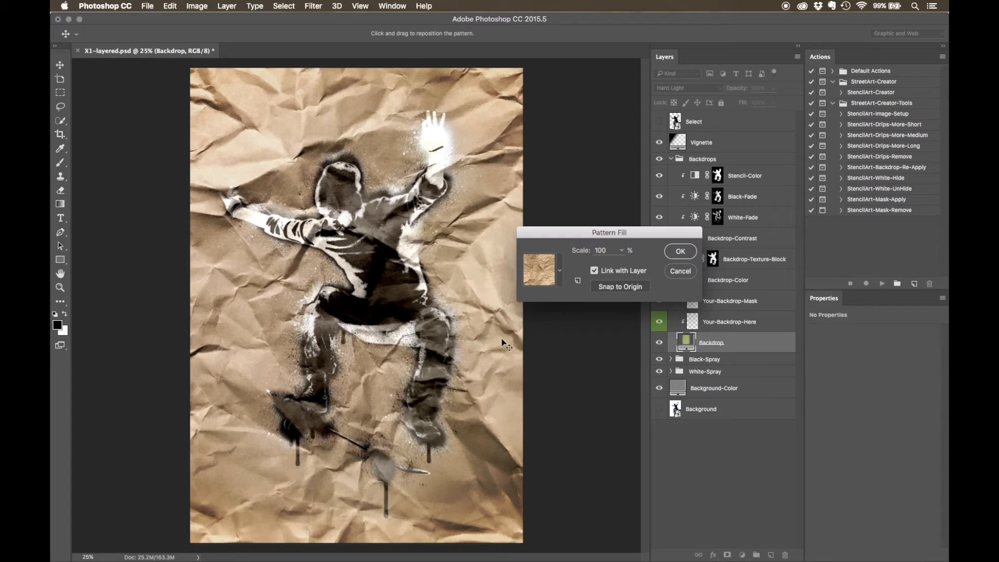
Try the red corrugated shutter pattern as the backdrop and shift it to a plainer area without the graffiti lettering
{"action": "left_click", "coordinate": [560, 283]}
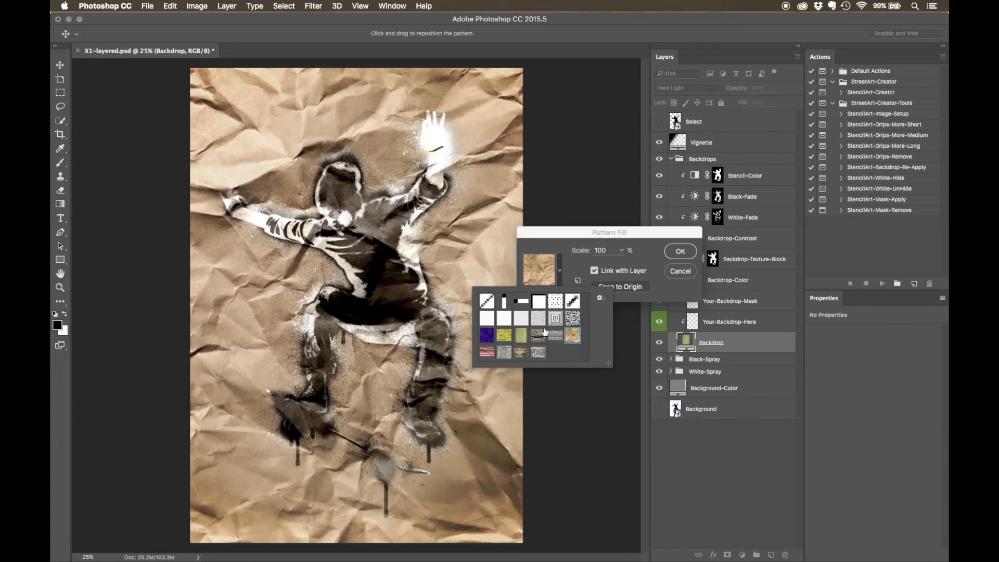
{"action": "left_click", "coordinate": [487, 352]}
{"action": "mouse_move", "coordinate": [428, 285]}
{"action": "left_mouse_down"}
{"action": "mouse_move", "coordinate": [349, 315]}
{"action": "mouse_move", "coordinate": [451, 273]}
{"action": "mouse_move", "coordinate": [404, 295]}
{"action": "mouse_move", "coordinate": [447, 288]}
{"action": "left_mouse_up"}
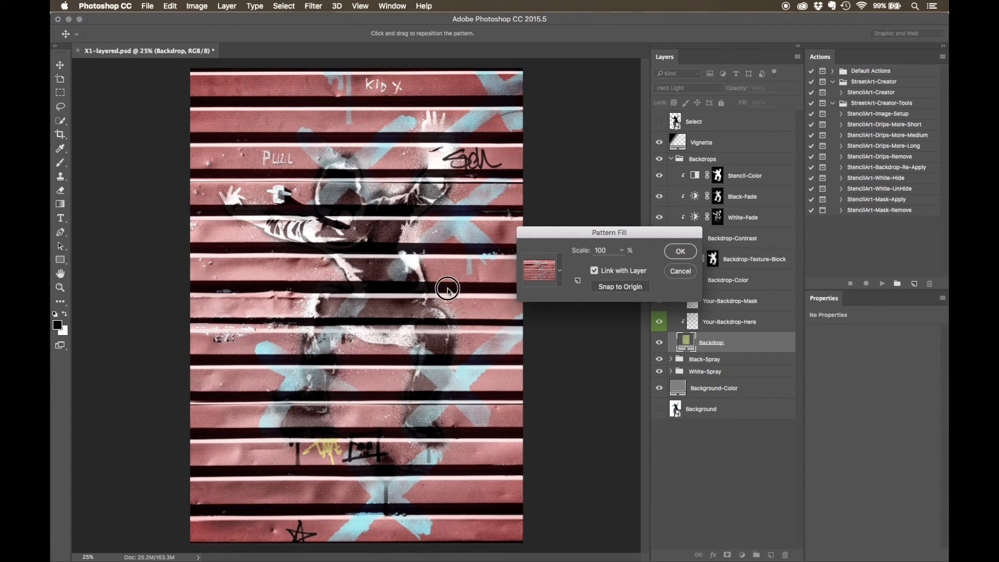
{"action": "left_click_drag", "start_coordinate": [386, 287], "coordinate": [339, 255]}
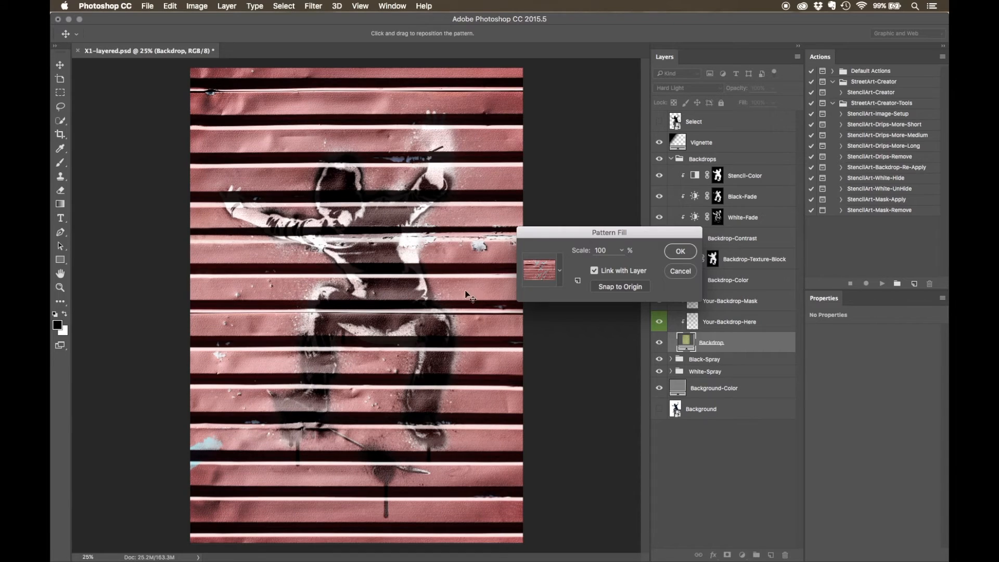
Try the gray rough plaster pattern as the backdrop and move its white painted star behind the skateboarder's raised hand
{"action": "left_click", "coordinate": [560, 273]}
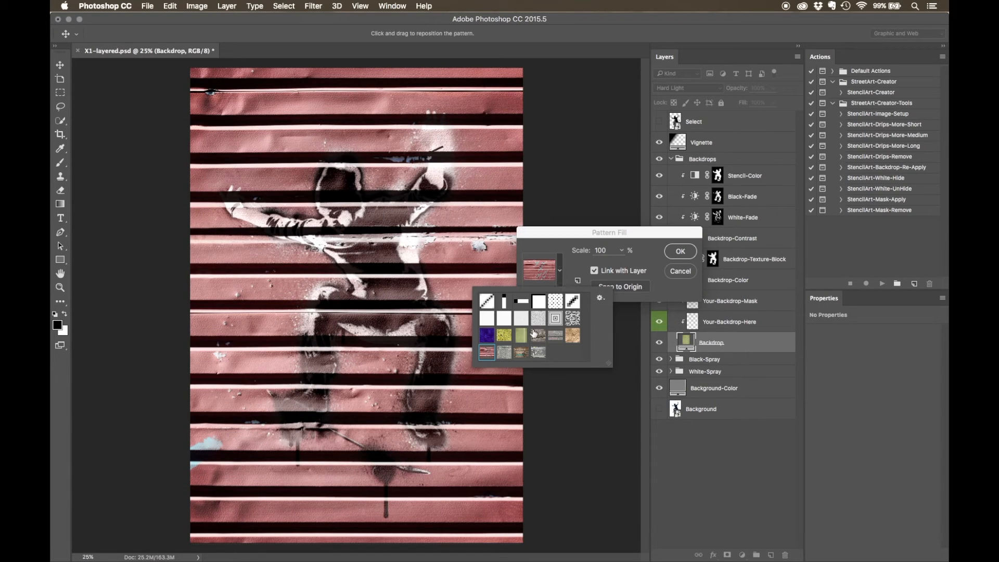
{"action": "left_click", "coordinate": [505, 352]}
{"action": "left_click", "coordinate": [312, 246]}
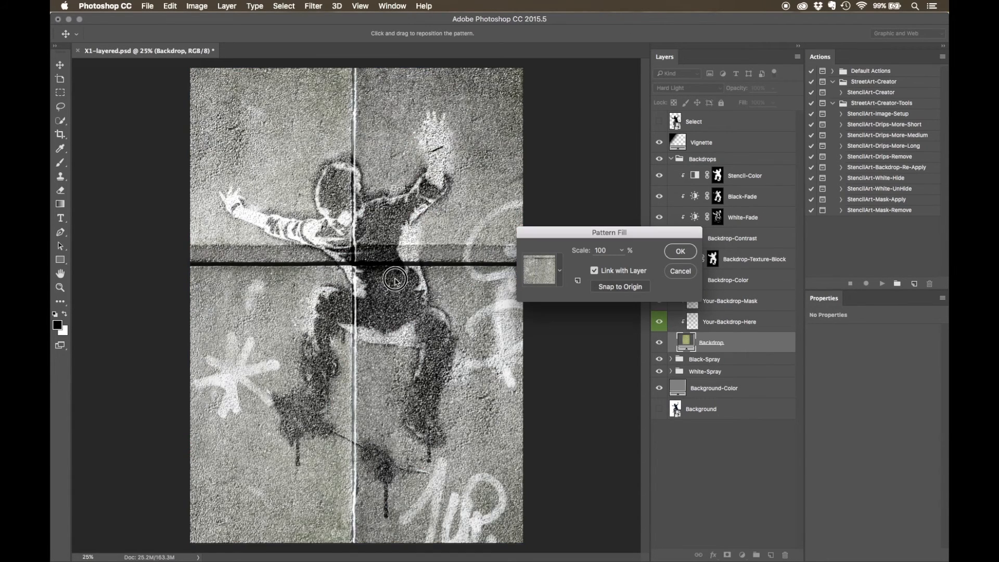
{"action": "left_click_drag", "start_coordinate": [312, 246], "coordinate": [392, 256]}
{"action": "left_click_drag", "start_coordinate": [381, 300], "coordinate": [257, 267]}
Try the wooden plank pattern as the backdrop and move its teal board behind the skateboarder's waist
{"action": "left_click", "coordinate": [557, 283]}
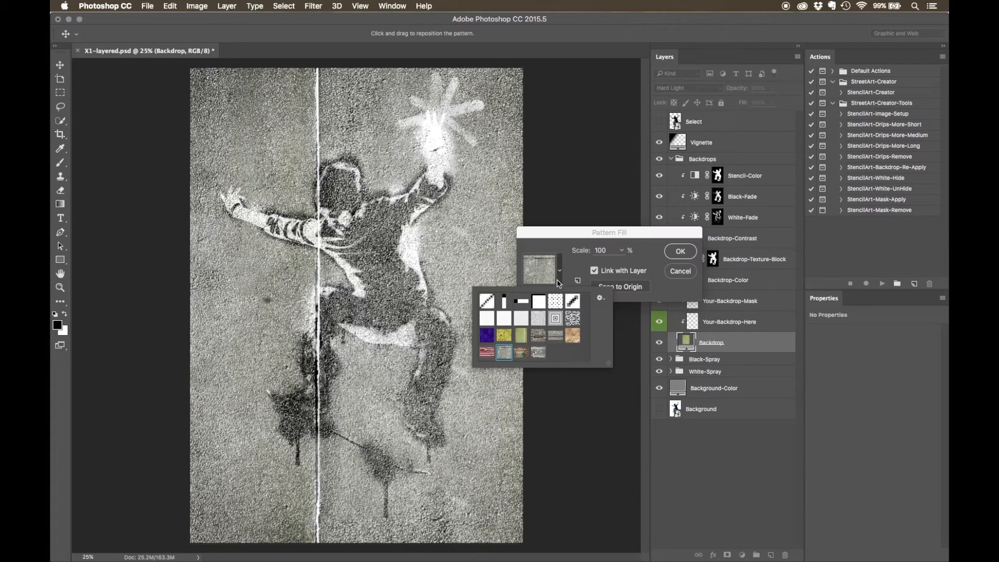
{"action": "left_click", "coordinate": [521, 353]}
{"action": "left_click_drag", "start_coordinate": [431, 301], "coordinate": [473, 298]}
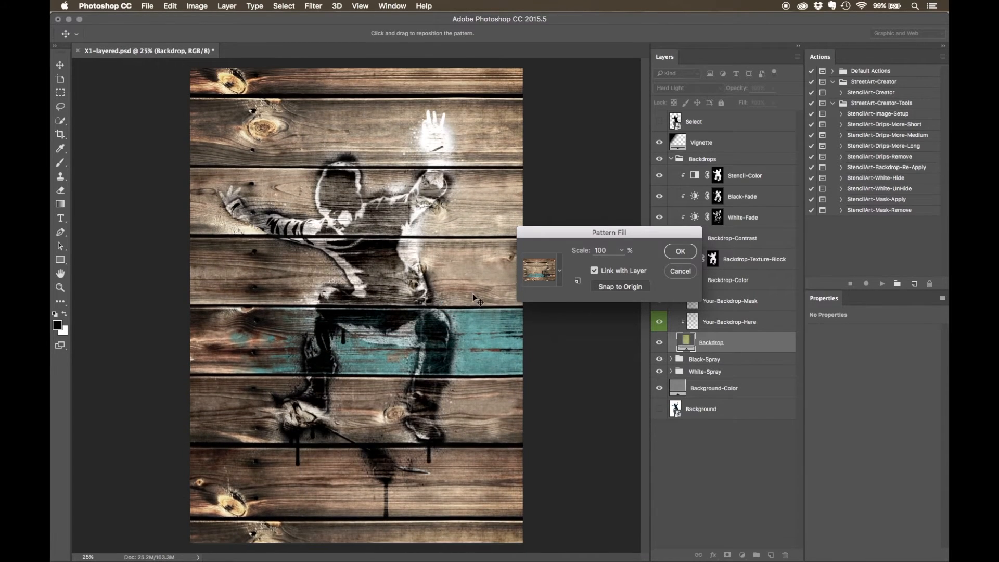
{"action": "left_click_drag", "start_coordinate": [452, 411], "coordinate": [374, 273]}
{"action": "left_click_drag", "start_coordinate": [391, 213], "coordinate": [390, 212]}
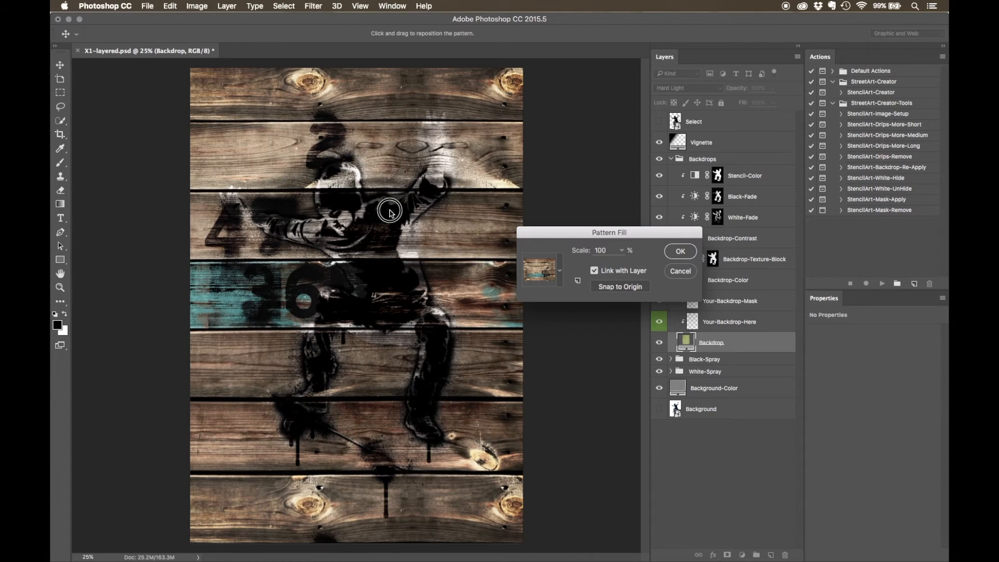
Try the scratched metal pattern with stickers at different positions behind the skateboarder, and discard all pattern fill changes
{"action": "left_click", "coordinate": [559, 277]}
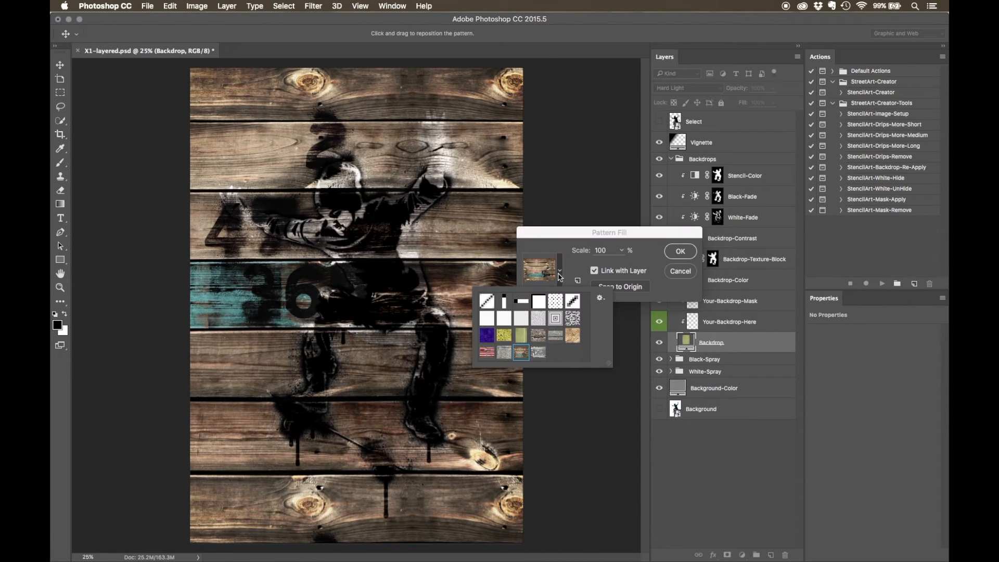
{"action": "left_click", "coordinate": [536, 354]}
{"action": "left_click", "coordinate": [431, 291]}
{"action": "left_click_drag", "start_coordinate": [462, 281], "coordinate": [364, 304]}
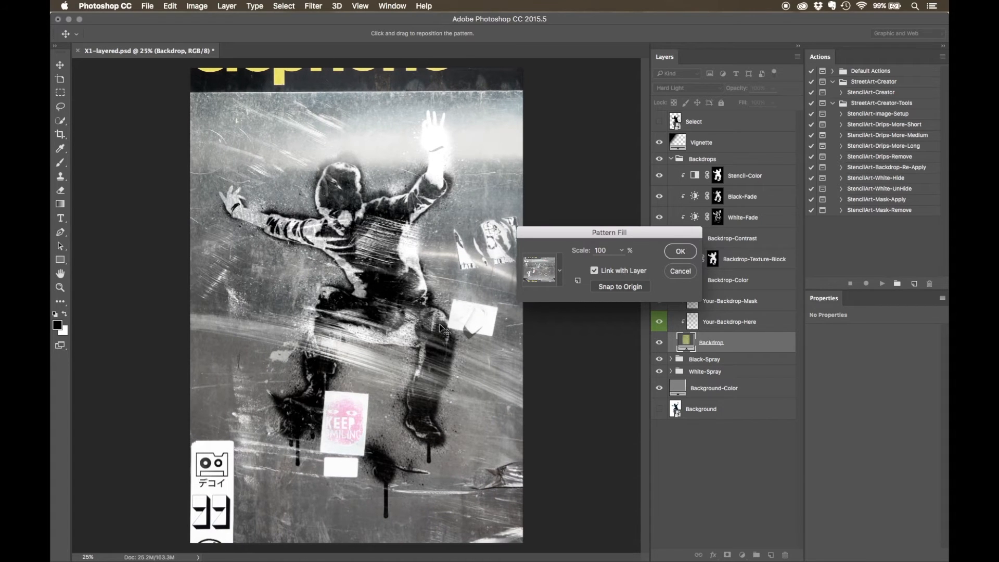
{"action": "left_click_drag", "start_coordinate": [284, 281], "coordinate": [427, 272]}
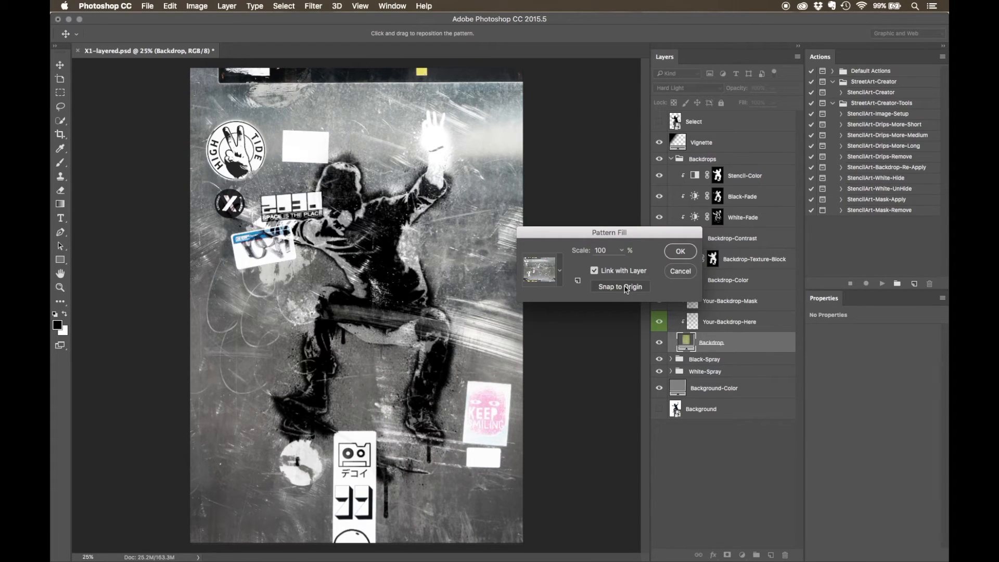
{"action": "left_click", "coordinate": [680, 271]}
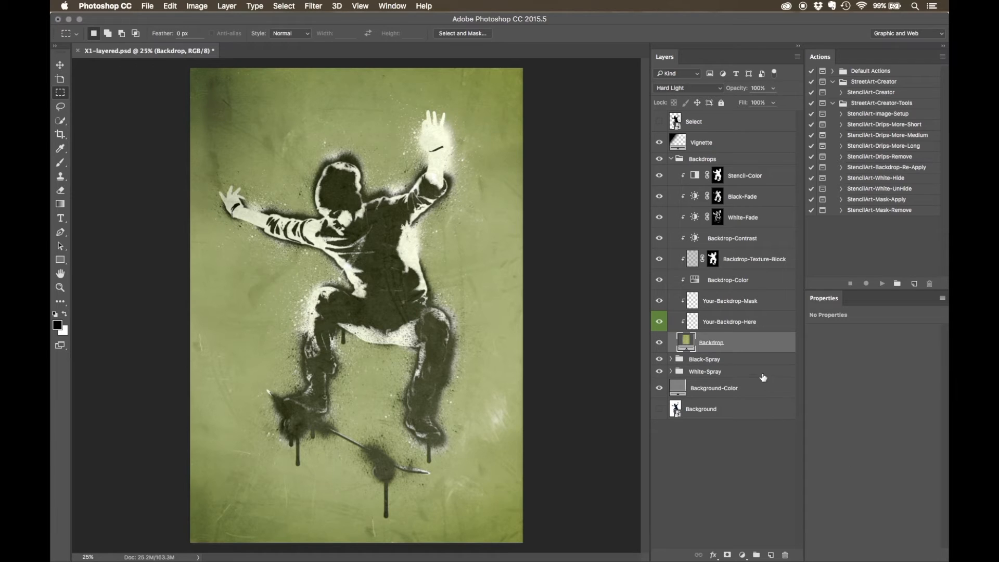
Make the Your-Backdrop-Here layer active and open BDrop-Orange-Wall-Lg.png from the Backdrops folder
{"action": "left_click", "coordinate": [734, 321]}
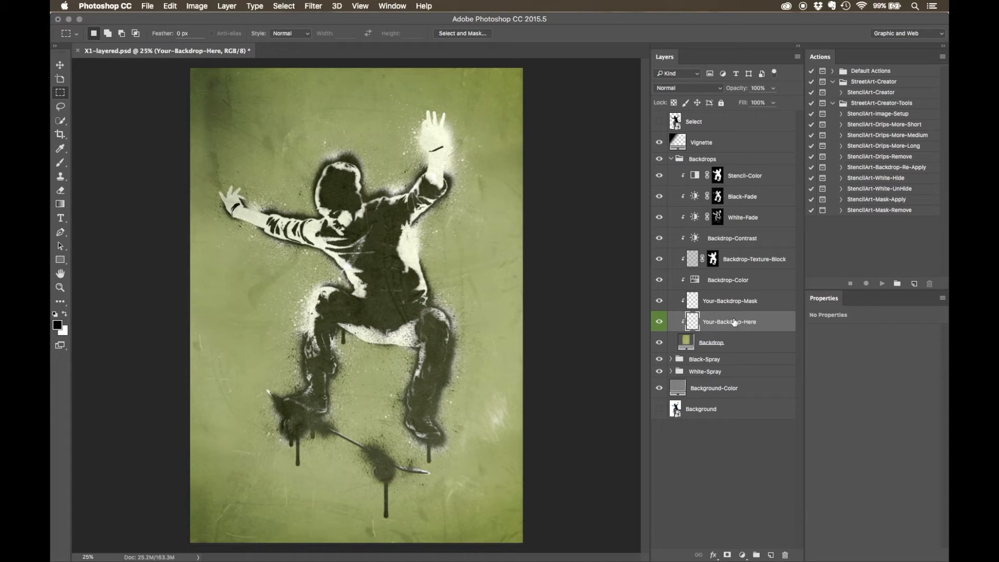
{"action": "left_click", "coordinate": [149, 7]}
{"action": "key", "text": "Escape"}
{"action": "left_click", "coordinate": [383, 146]}
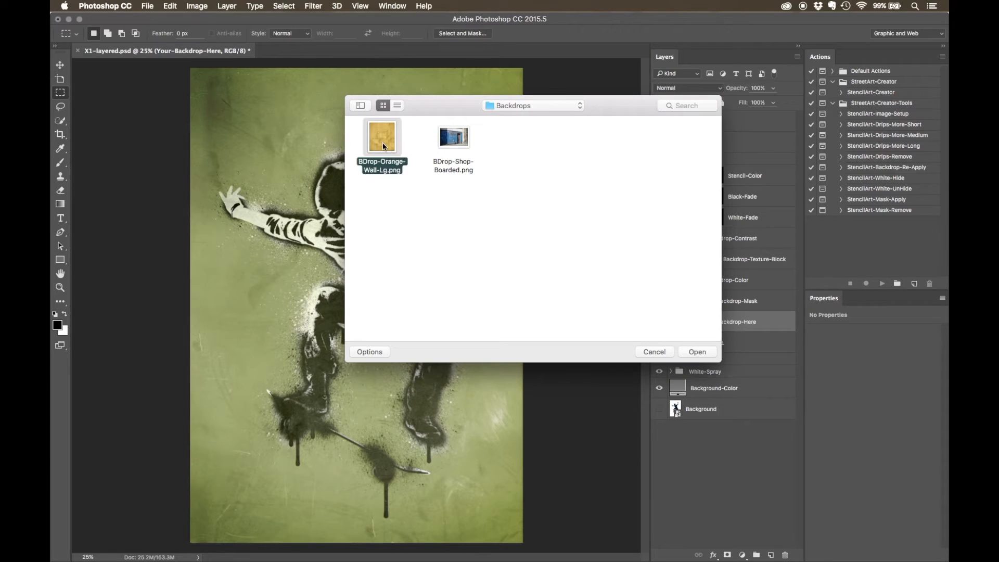
{"action": "left_click", "coordinate": [694, 351]}
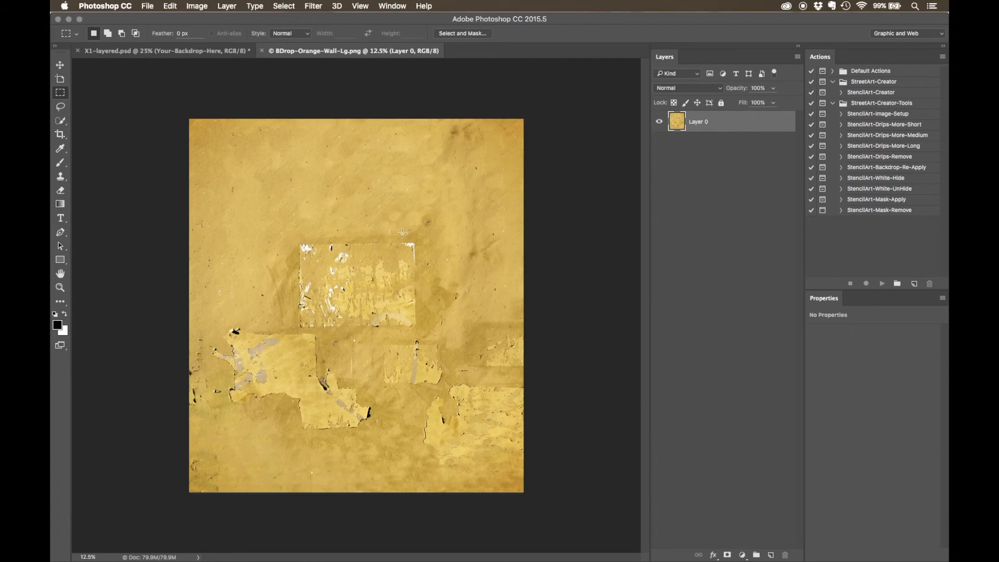
Copy the whole orange wall image, close its file and paste it into the Your-Backdrop-Here layer
{"action": "left_click", "coordinate": [284, 6]}
{"action": "left_click", "coordinate": [293, 20]}
{"action": "key", "text": "super+c"}
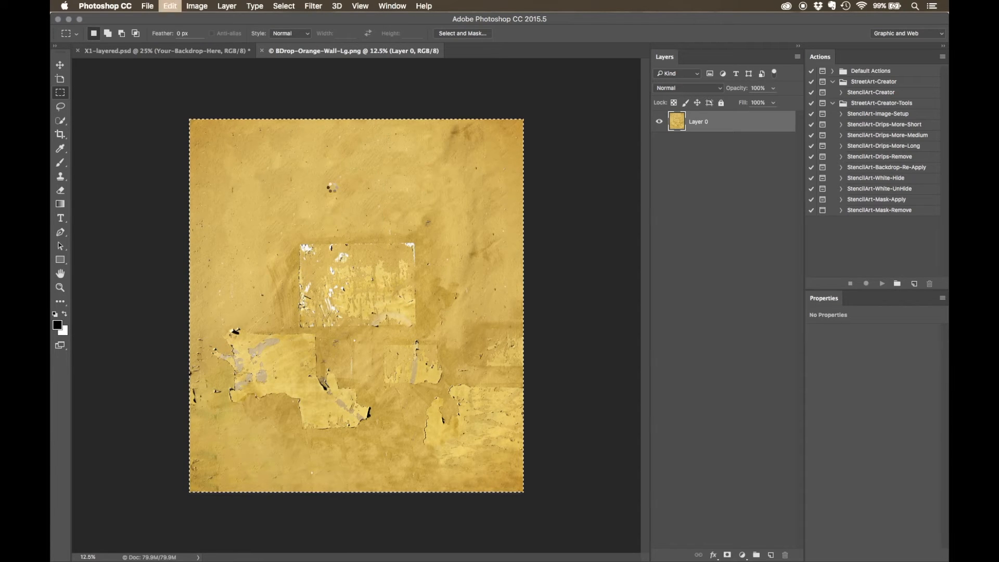
{"action": "left_click", "coordinate": [262, 51]}
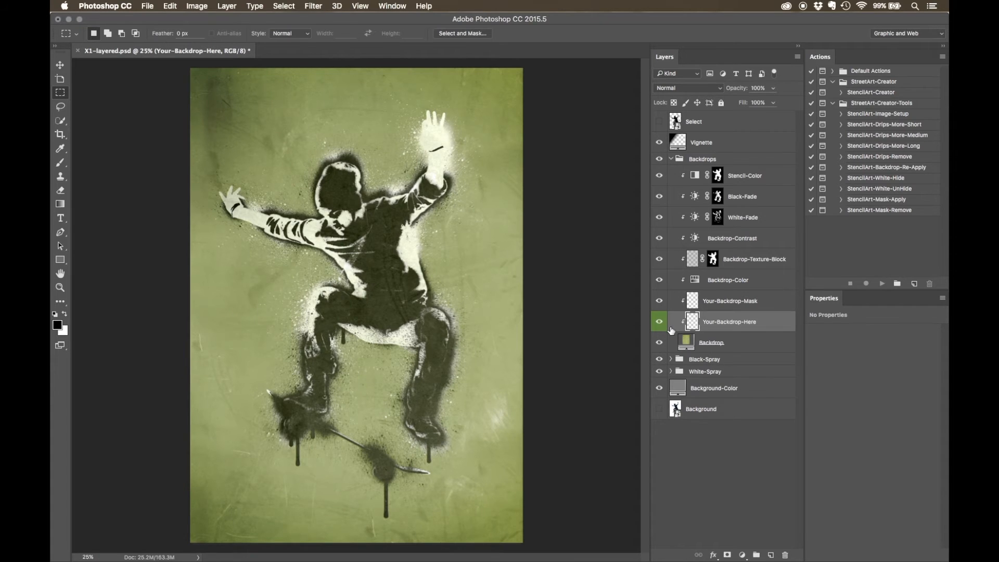
{"action": "key", "text": "super+v"}
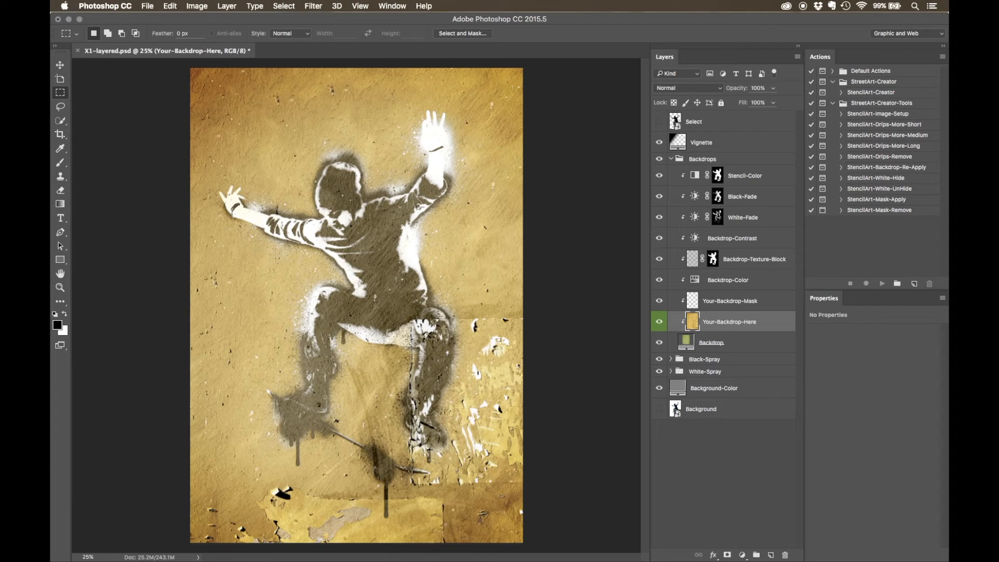
Convert the Your-Backdrop-Here layer to a smart object and move the wall's rectangular peeling patch behind the skateboarder's legs
{"action": "right_click", "coordinate": [760, 327]}
{"action": "left_click", "coordinate": [817, 240]}
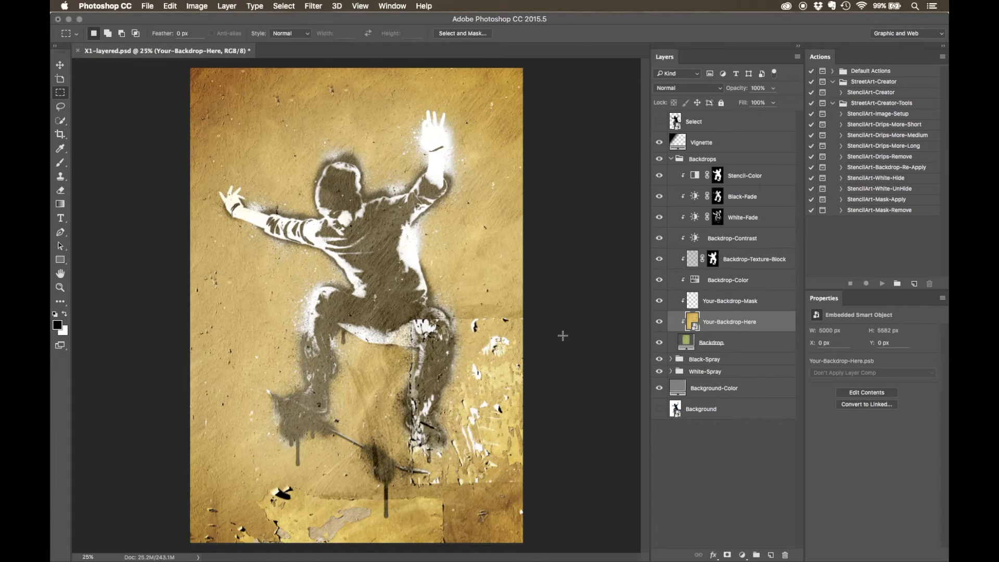
{"action": "left_click_drag", "start_coordinate": [494, 304], "coordinate": [348, 247]}
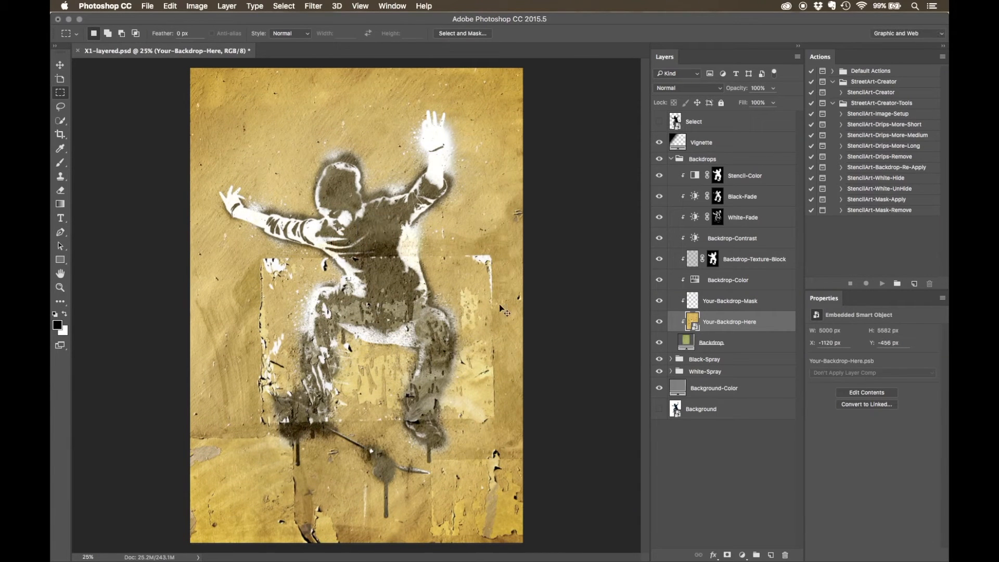
Scale the orange wall backdrop to about 89% and position its rectangular peeling patch behind the skateboarder's torso and legs
{"action": "key", "text": "super+t"}
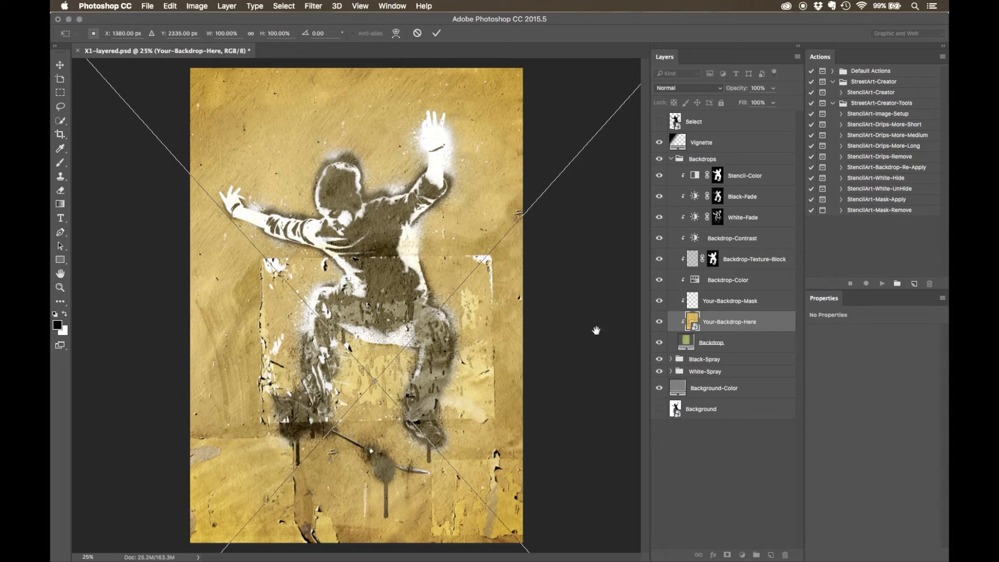
{"action": "key", "text": "super+minus"}
{"action": "key", "text": "super+minus"}
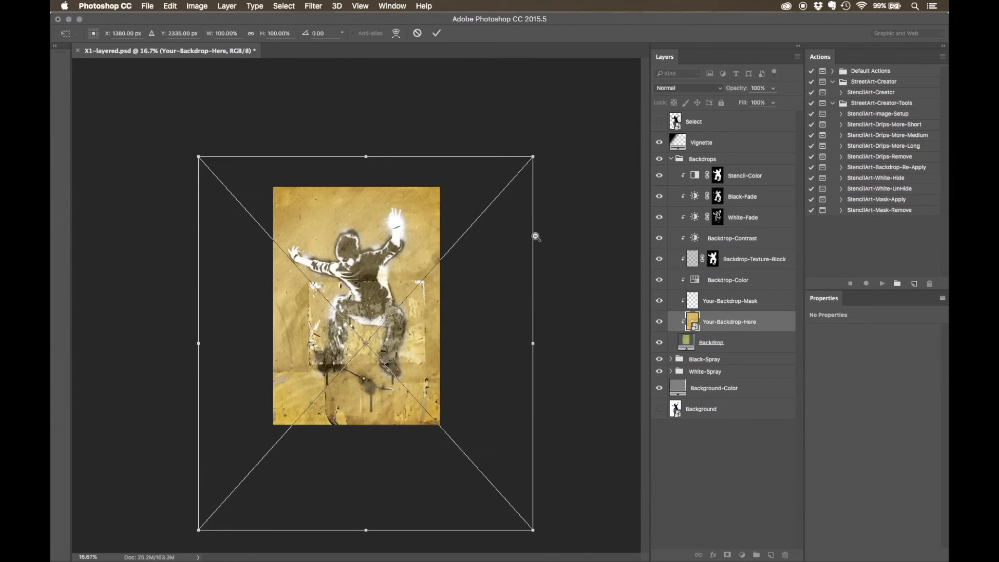
{"action": "left_click_drag", "start_coordinate": [530, 527], "coordinate": [498, 483]}
{"action": "left_click_drag", "start_coordinate": [410, 359], "coordinate": [427, 357]}
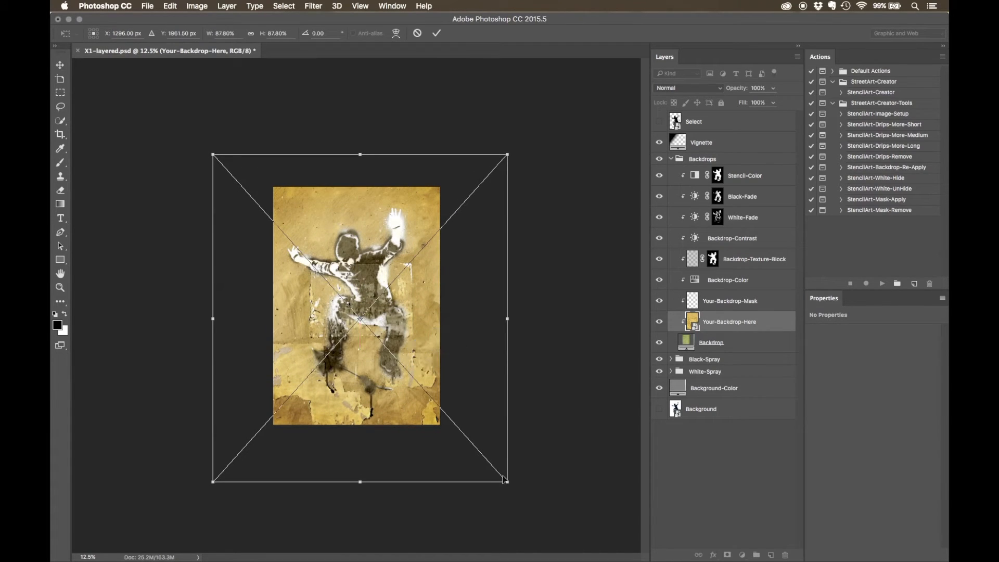
{"action": "left_click_drag", "start_coordinate": [507, 480], "coordinate": [510, 483]}
{"action": "left_click_drag", "start_coordinate": [399, 387], "coordinate": [401, 385]}
{"action": "key", "text": "Down"}
{"action": "key", "text": "Down"}
{"action": "key", "text": "Down"}
{"action": "key", "text": "Down"}
{"action": "key", "text": "Down"}
{"action": "key", "text": "Down"}
{"action": "key", "text": "Down"}
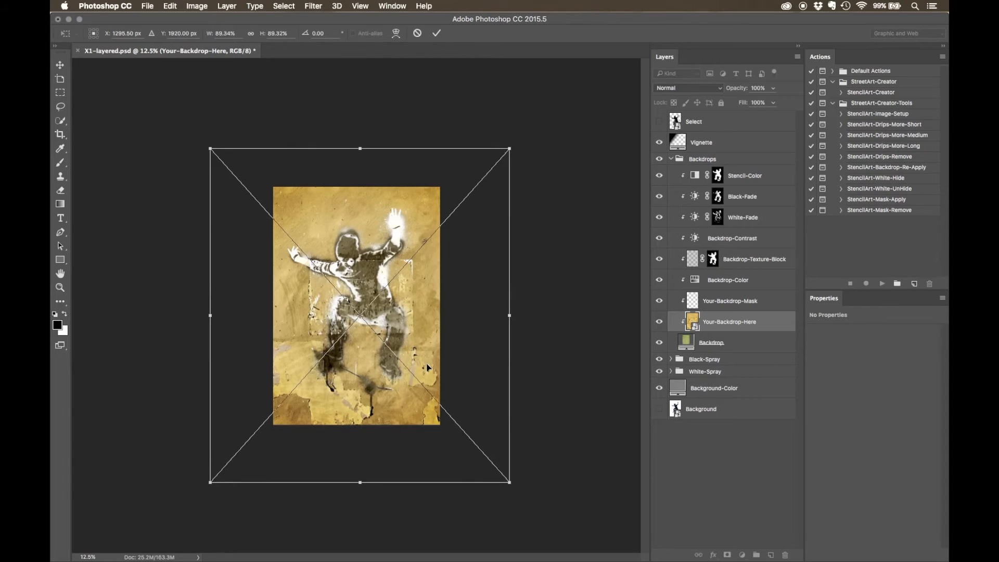
{"action": "key", "text": "Right"}
{"action": "key", "text": "Right"}
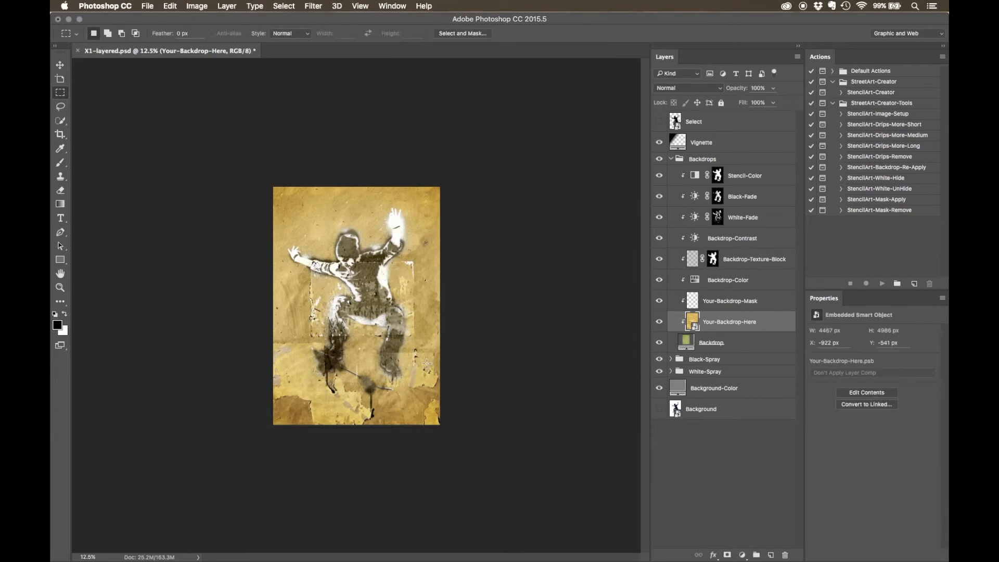
Expand the canvas with Reveal All to include the full extent of the orange wall backdrop
{"action": "left_click", "coordinate": [386, 287], "text": "alt+super"}
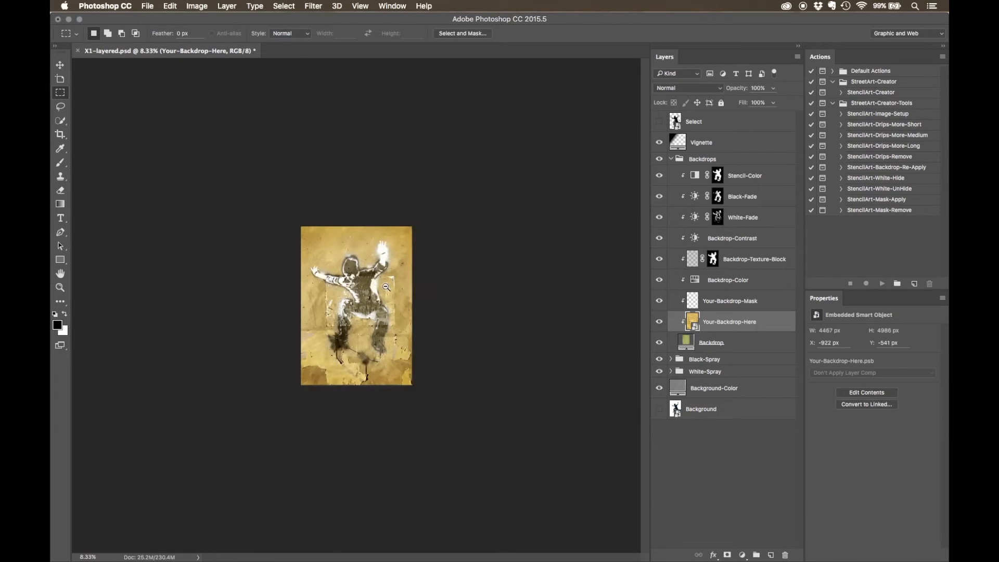
{"action": "left_click", "coordinate": [370, 296], "text": "super"}
{"action": "left_click", "coordinate": [370, 296], "text": "super"}
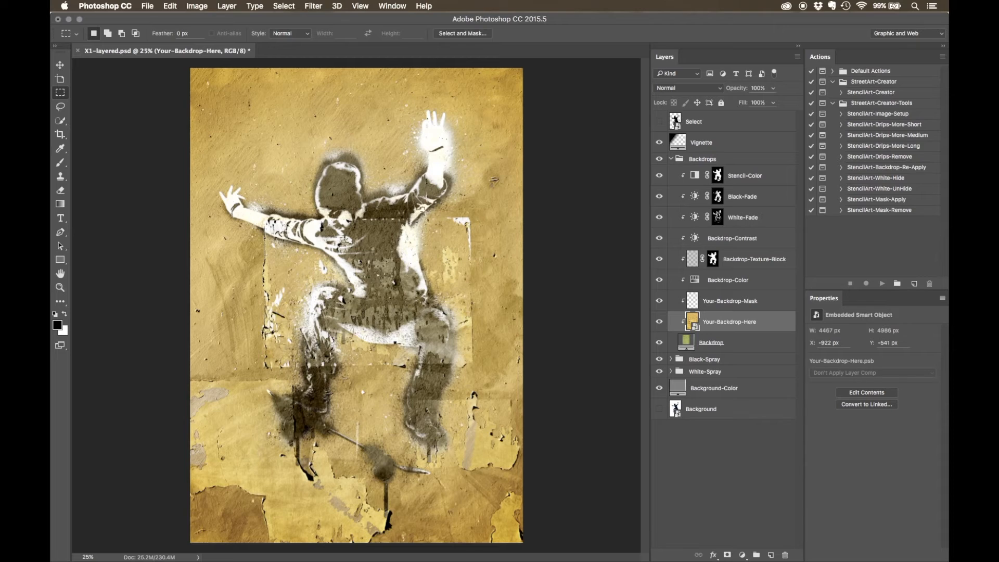
{"action": "left_click", "coordinate": [197, 6]}
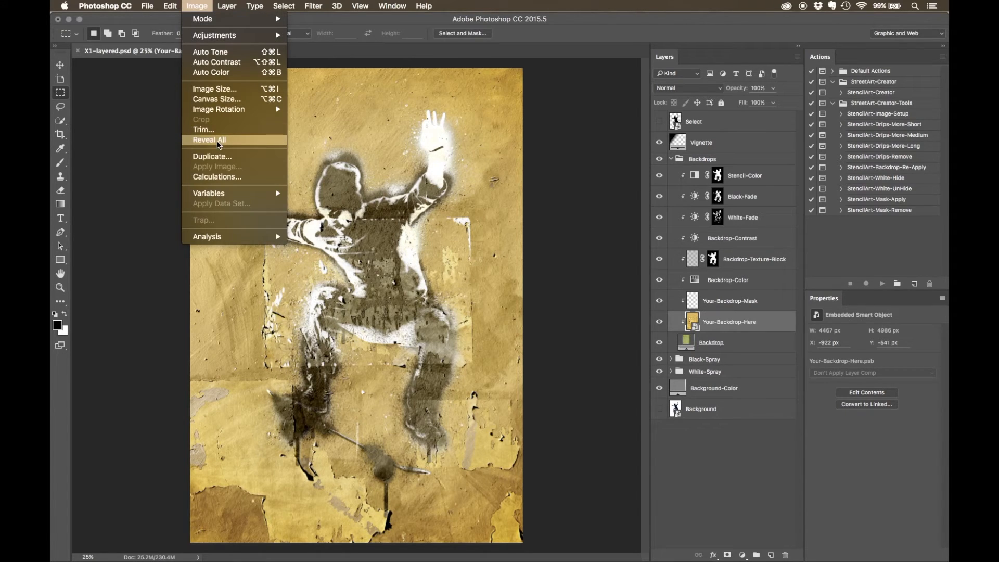
{"action": "left_click", "coordinate": [219, 141]}
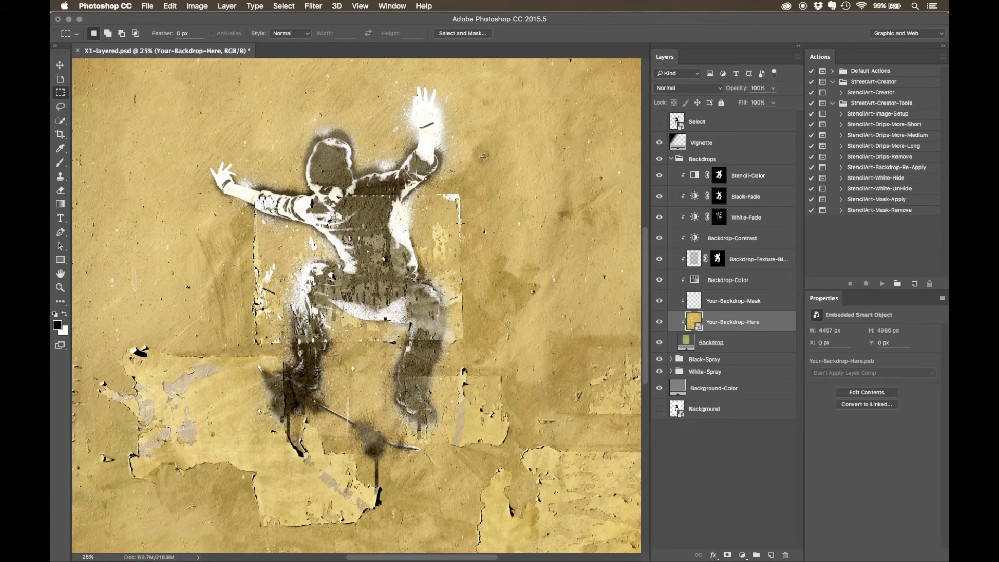
{"action": "key", "text": "super+minus"}
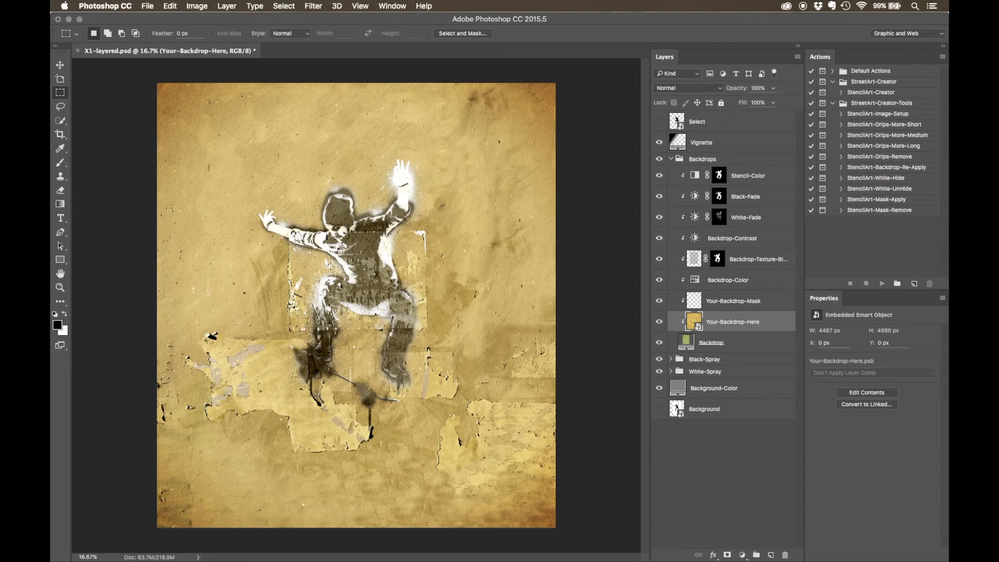
Preview the Backdrop-Color adjustment layer at 0% opacity and set its opacity to 50%
{"action": "scroll", "coordinate": [330, 266], "scroll_direction": "up", "scroll_amount": 2}
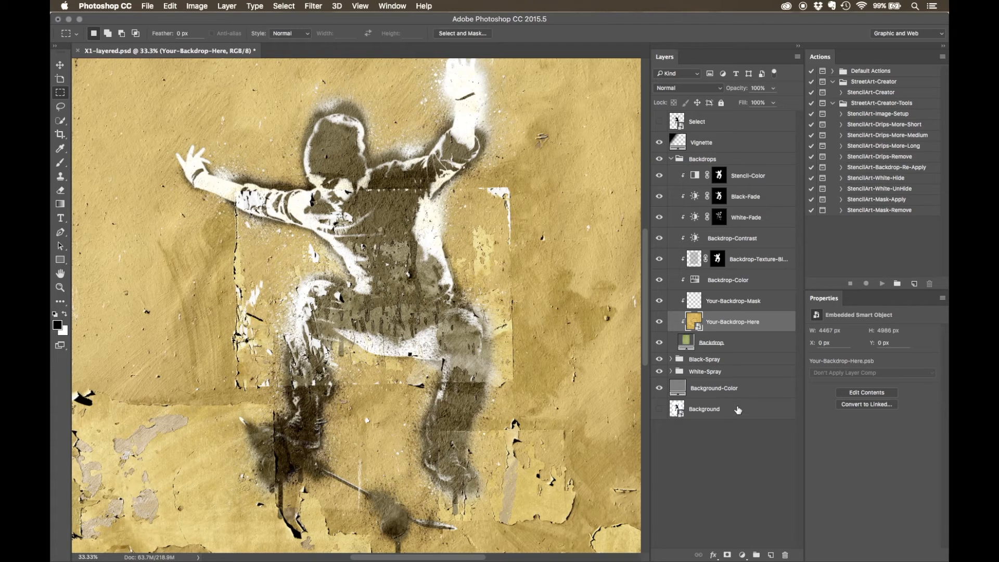
{"action": "left_click", "coordinate": [743, 281]}
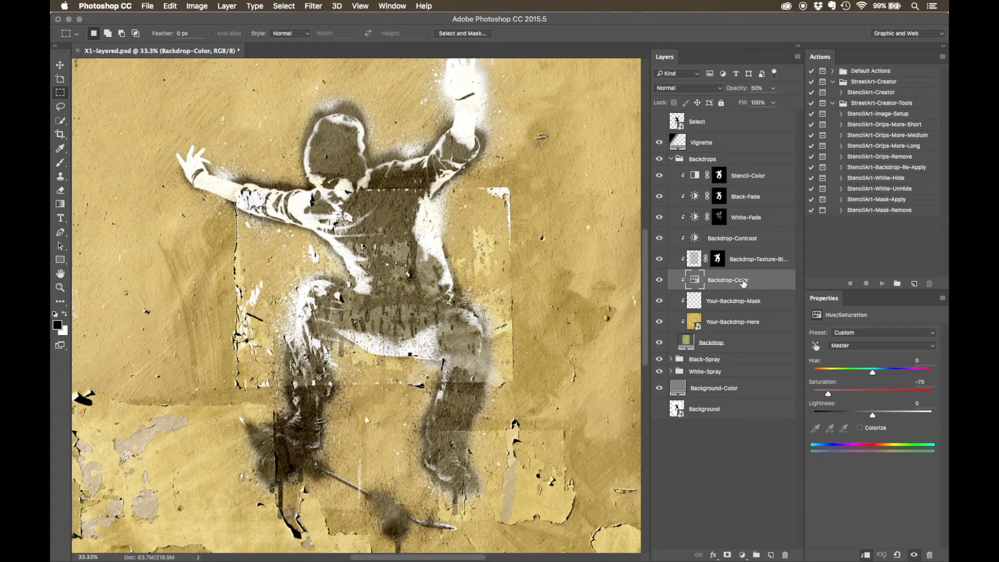
{"action": "left_click", "coordinate": [742, 175], "text": "shift"}
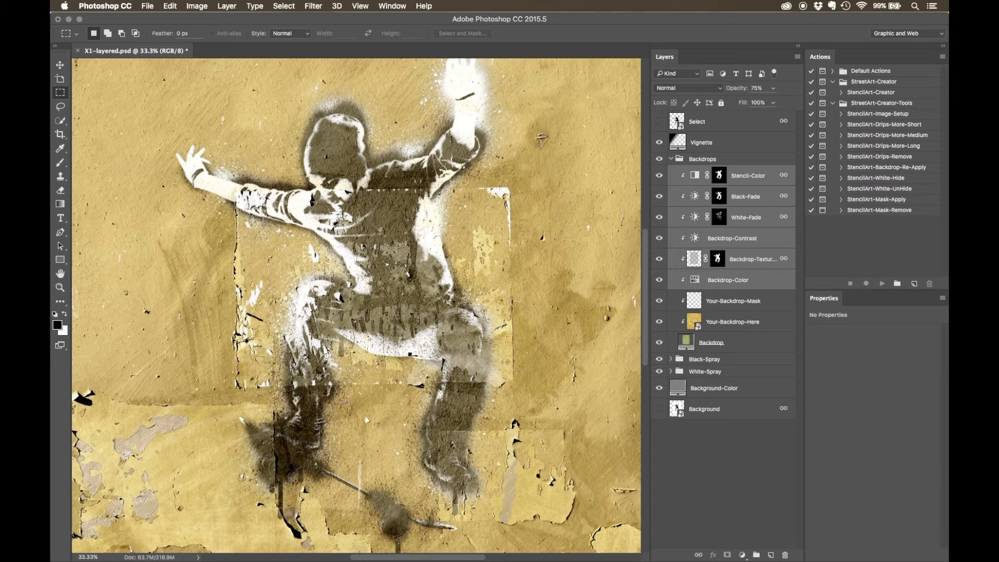
{"action": "left_click", "coordinate": [735, 282]}
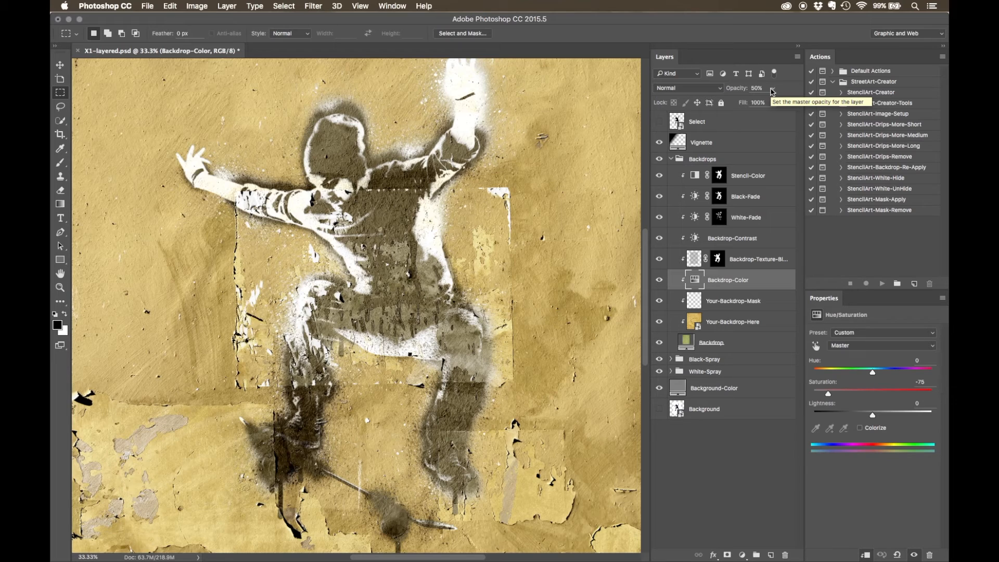
{"action": "left_click_drag", "start_coordinate": [773, 92], "coordinate": [746, 103]}
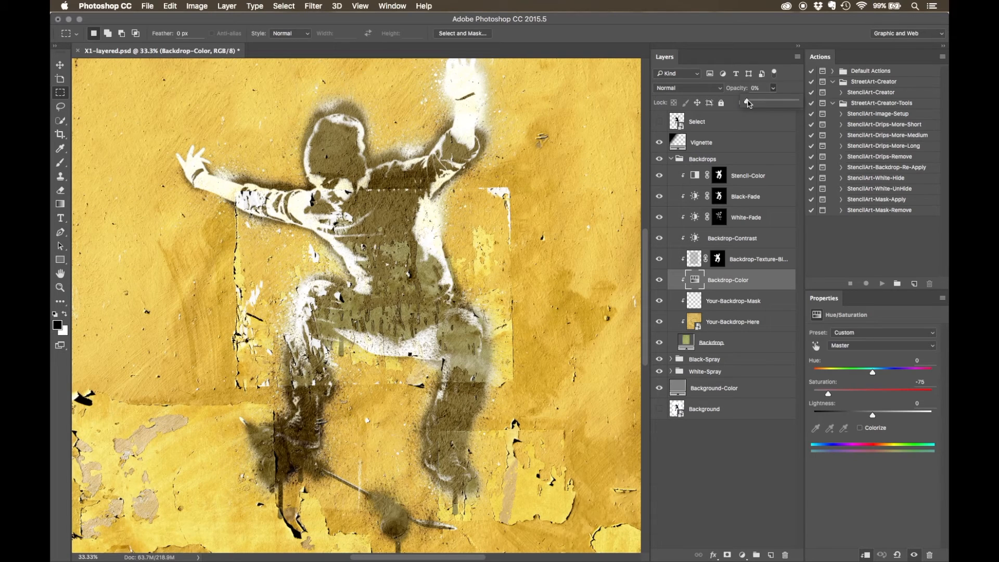
{"action": "left_click_drag", "start_coordinate": [748, 102], "coordinate": [765, 102]}
{"action": "left_click_drag", "start_coordinate": [765, 102], "coordinate": [768, 102]}
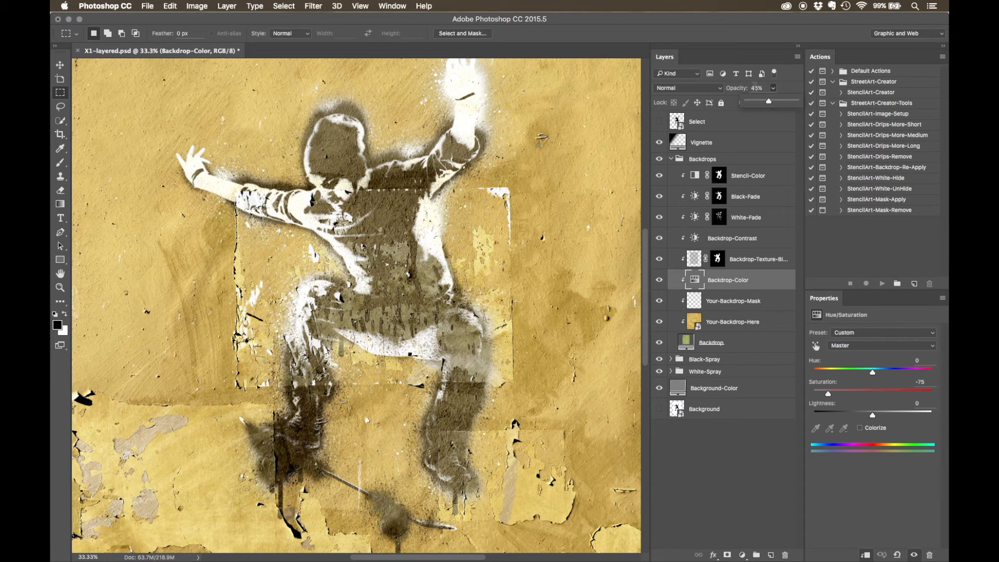
{"action": "left_click", "coordinate": [755, 87]}
{"action": "type", "text": "5"}
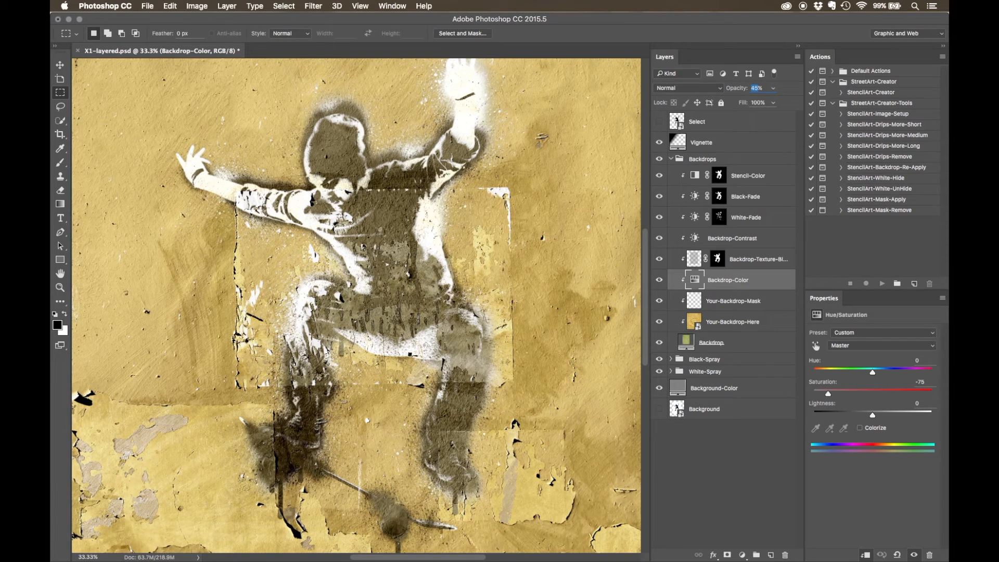
{"action": "type", "text": "0"}
{"action": "key", "text": "Return"}
Set the Backdrop-Texture-Block layer's opacity to 100% and hide the layer
{"action": "left_click", "coordinate": [744, 264]}
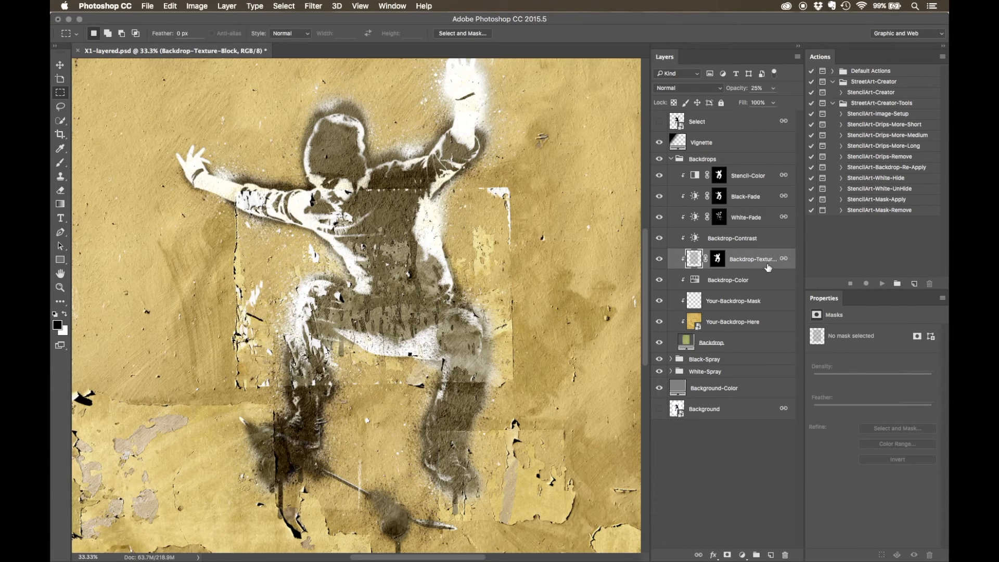
{"action": "left_click", "coordinate": [773, 88]}
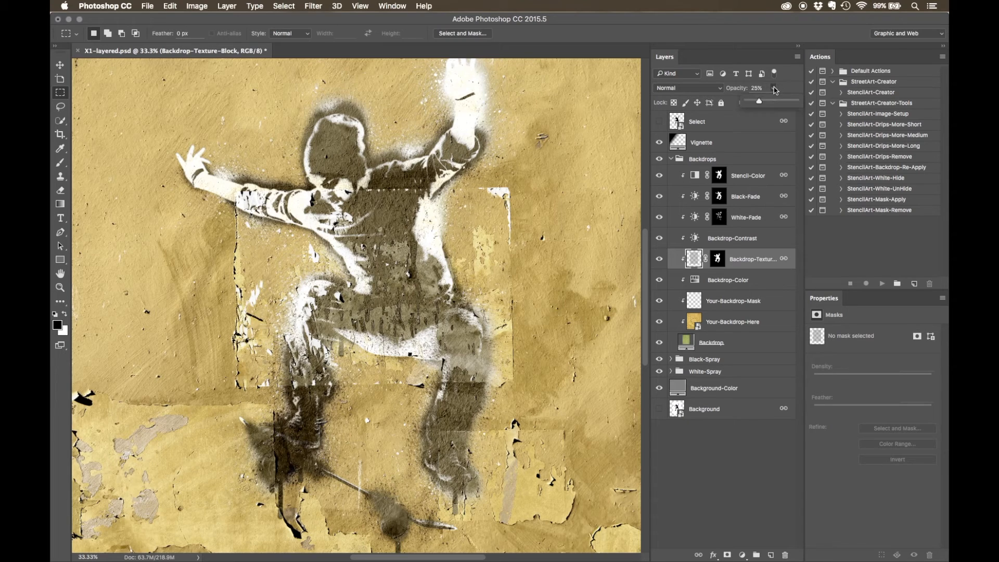
{"action": "left_click_drag", "start_coordinate": [760, 103], "coordinate": [807, 106]}
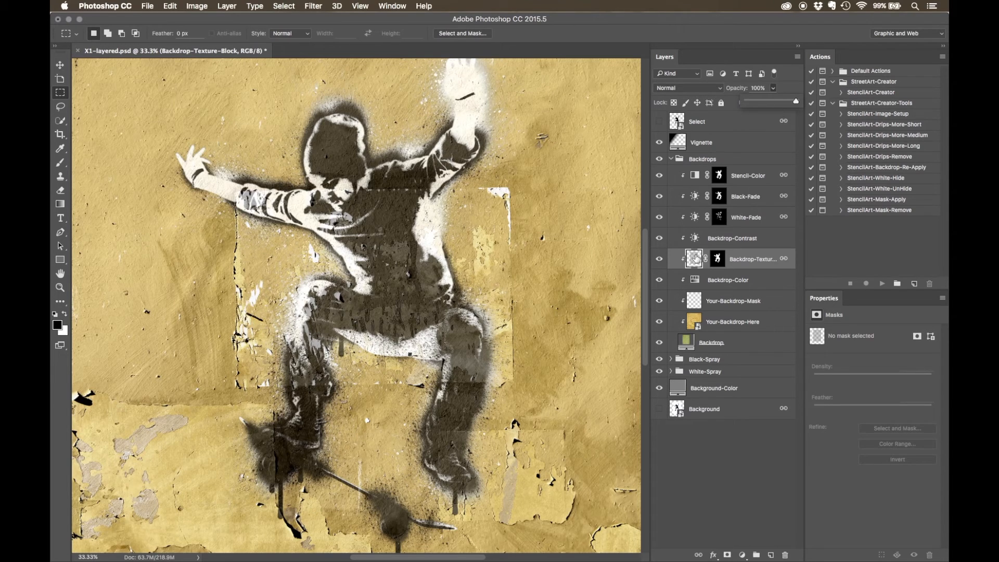
{"action": "left_click", "coordinate": [735, 260]}
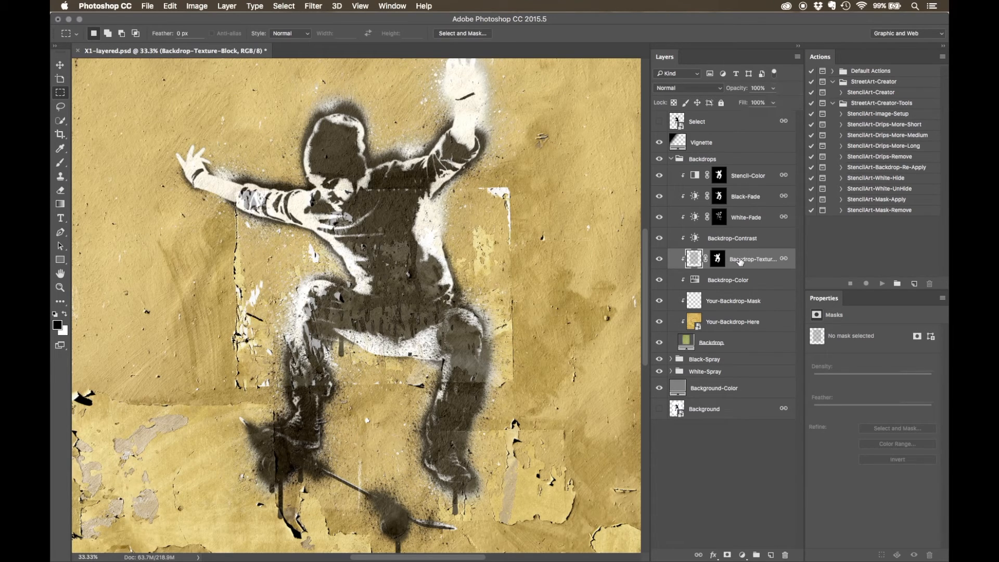
{"action": "left_click", "coordinate": [659, 260]}
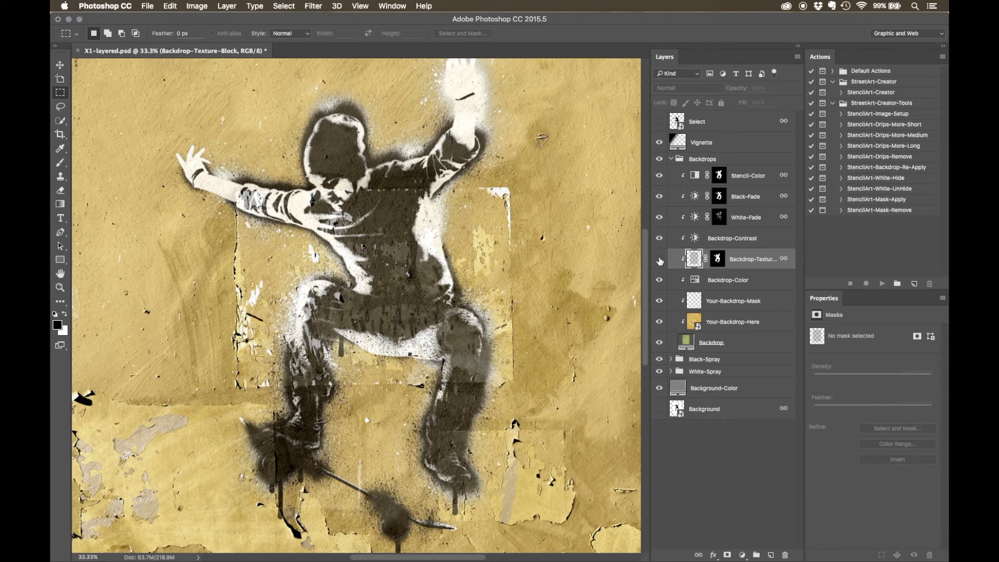
{"action": "left_click", "coordinate": [659, 260]}
Set the opacity of both the Backdrop-Contrast and White-Fade adjustment layers to 100%
{"action": "left_click", "coordinate": [743, 240]}
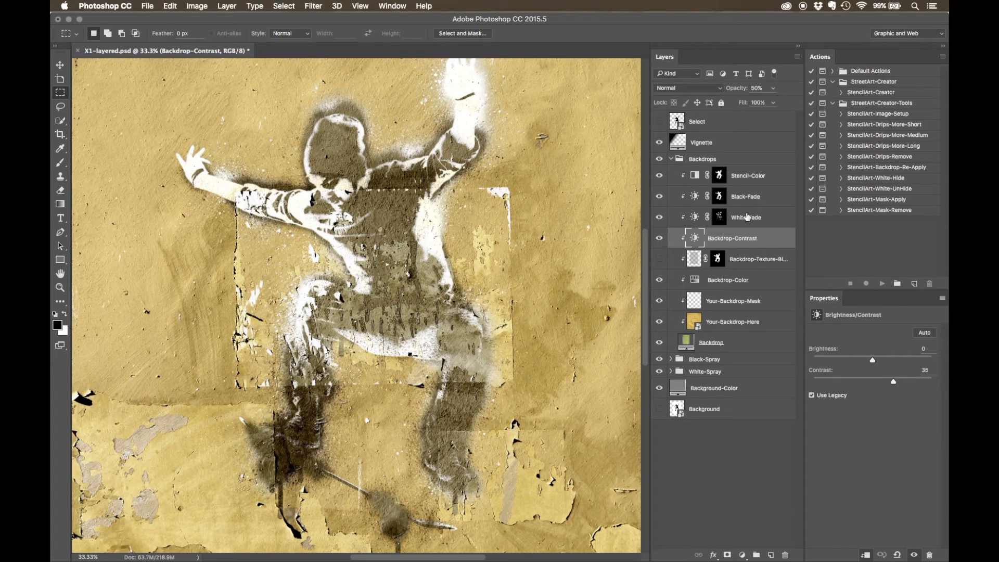
{"action": "left_click", "coordinate": [774, 89]}
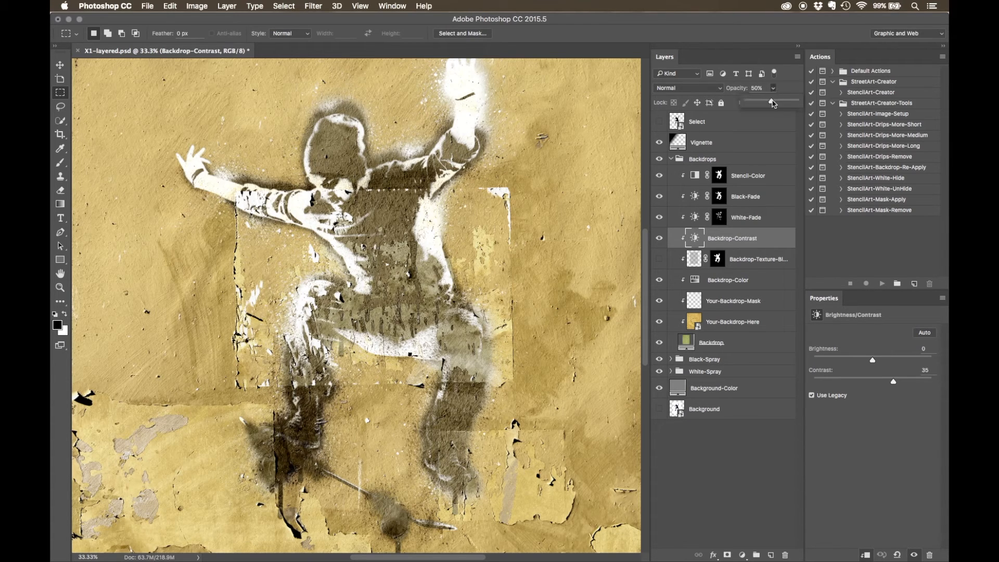
{"action": "left_click_drag", "start_coordinate": [774, 104], "coordinate": [795, 103]}
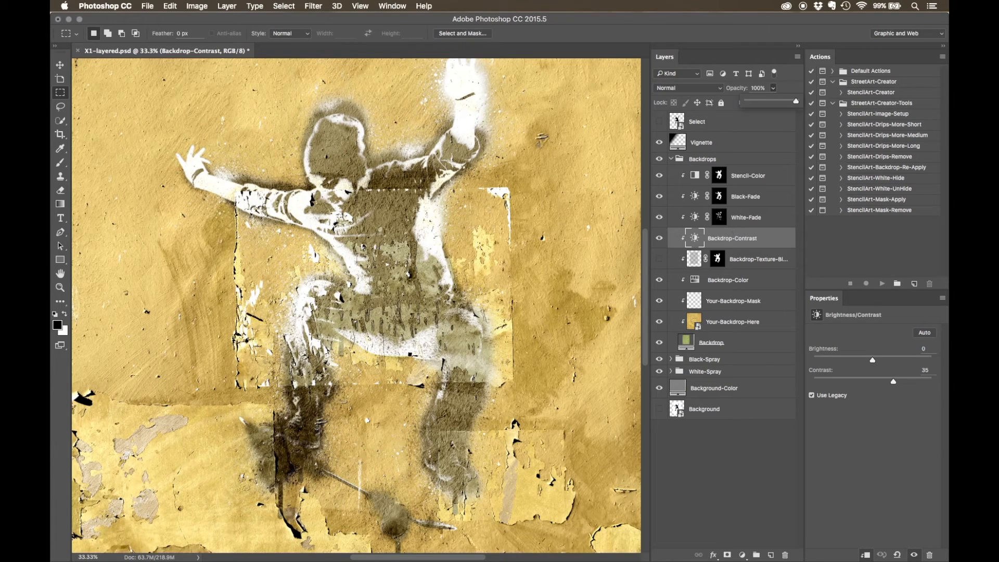
{"action": "left_click", "coordinate": [753, 219]}
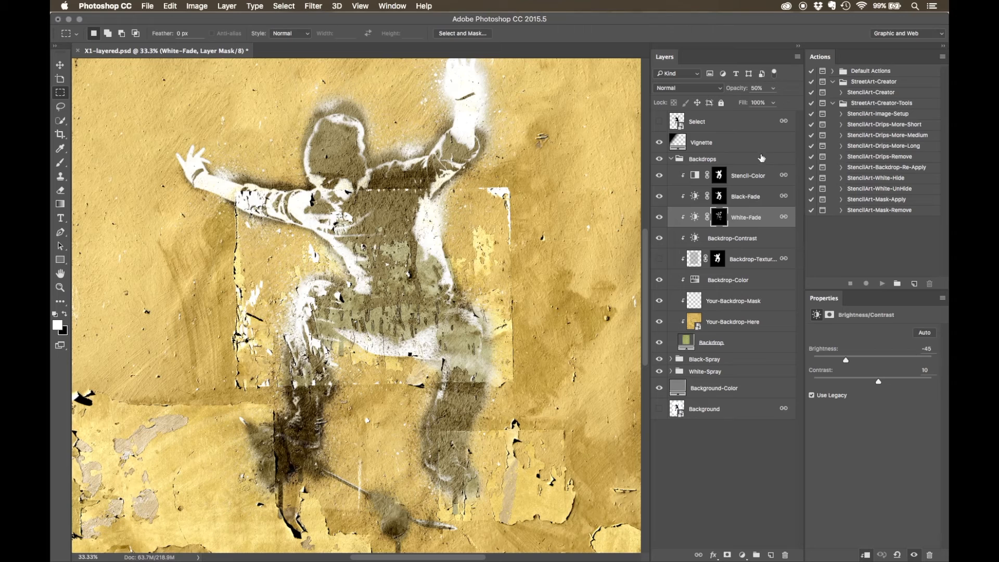
{"action": "left_click", "coordinate": [773, 88]}
{"action": "left_click_drag", "start_coordinate": [770, 99], "coordinate": [805, 106]}
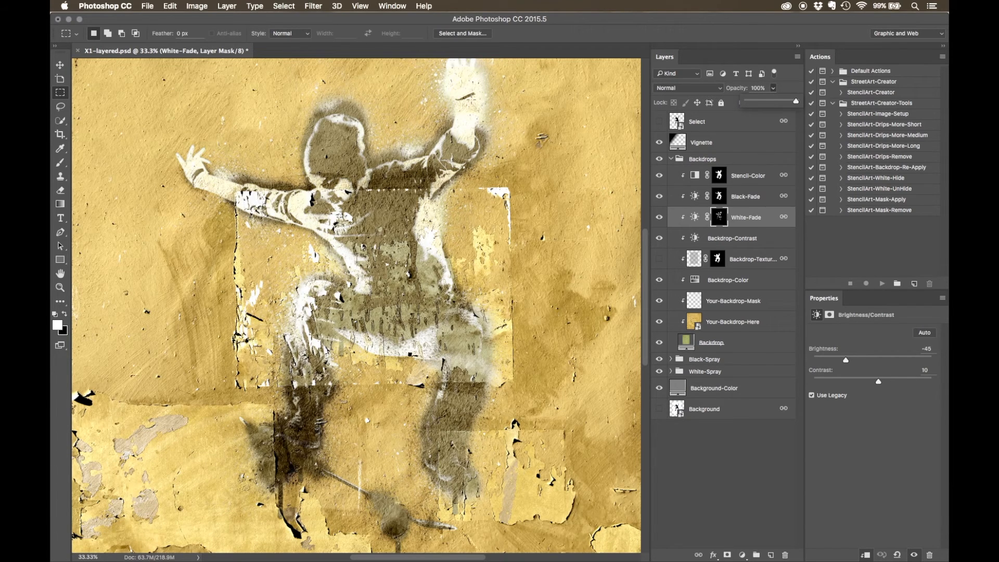
Set the Black-Fade adjustment layer's opacity to 100% and its brightness to -11
{"action": "left_click", "coordinate": [753, 198]}
{"action": "left_click", "coordinate": [757, 196]}
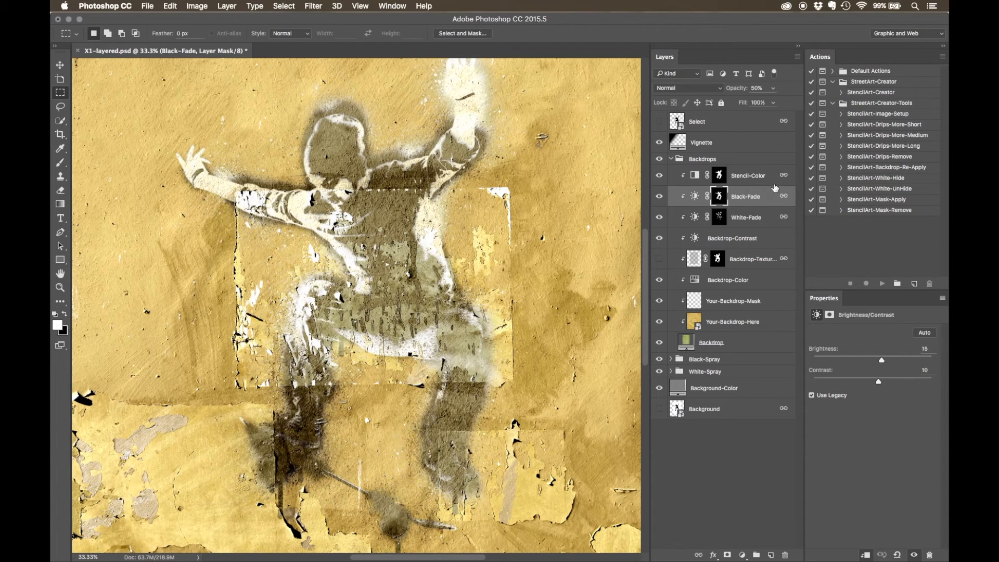
{"action": "left_click", "coordinate": [773, 88]}
{"action": "left_click_drag", "start_coordinate": [773, 102], "coordinate": [822, 104]}
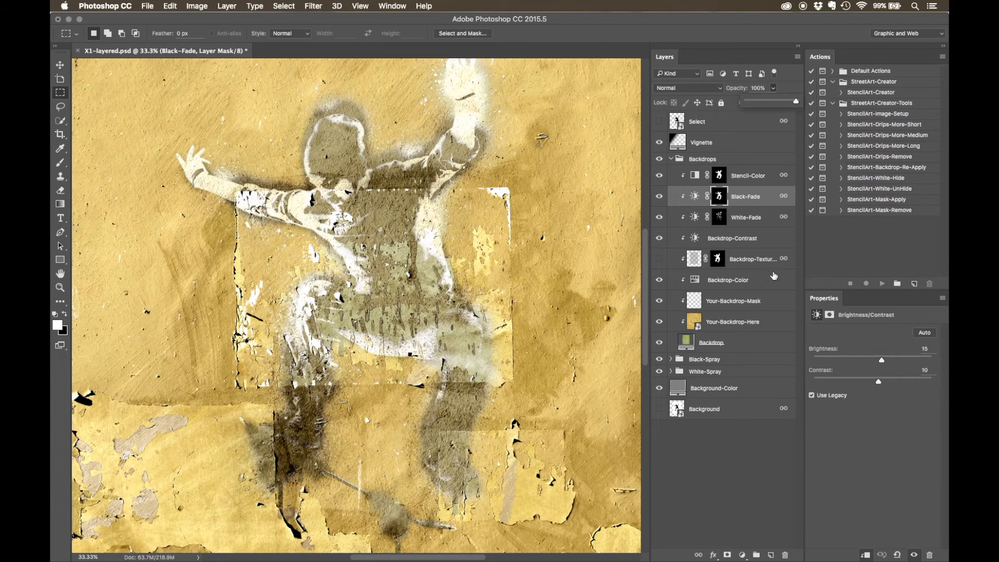
{"action": "left_click", "coordinate": [857, 432]}
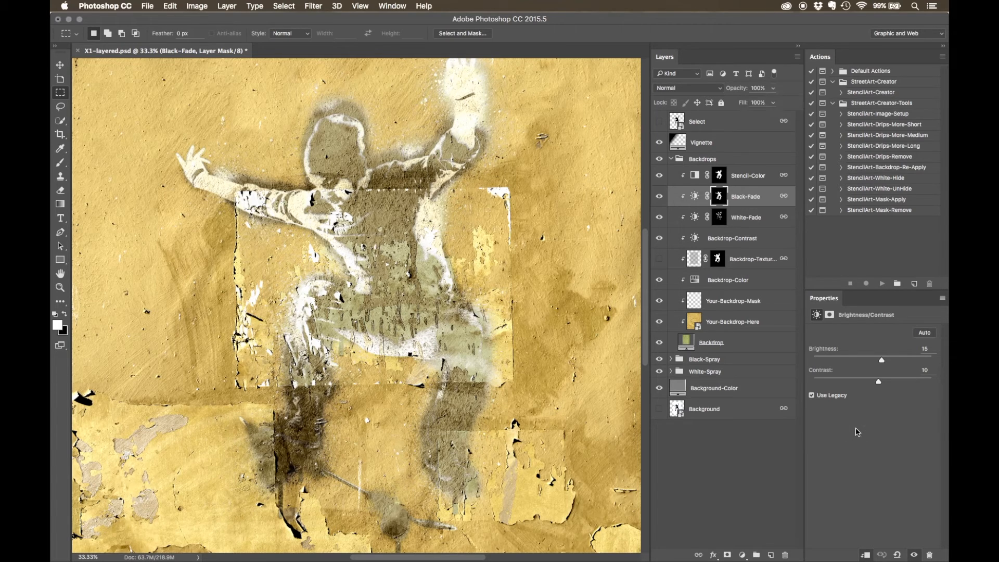
{"action": "left_click", "coordinate": [878, 361]}
{"action": "left_click_drag", "start_coordinate": [878, 362], "coordinate": [874, 362]}
{"action": "left_click_drag", "start_coordinate": [873, 362], "coordinate": [866, 362]}
{"action": "left_click", "coordinate": [866, 360]}
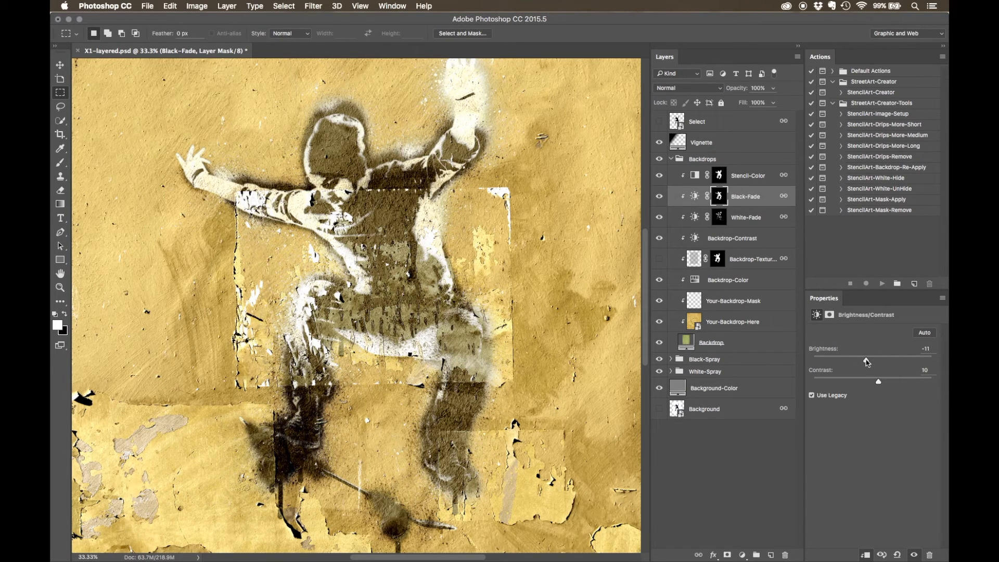
Try a higher opacity on the Stencil-Color layer, lower it again and deselect all layers
{"action": "left_click", "coordinate": [769, 178]}
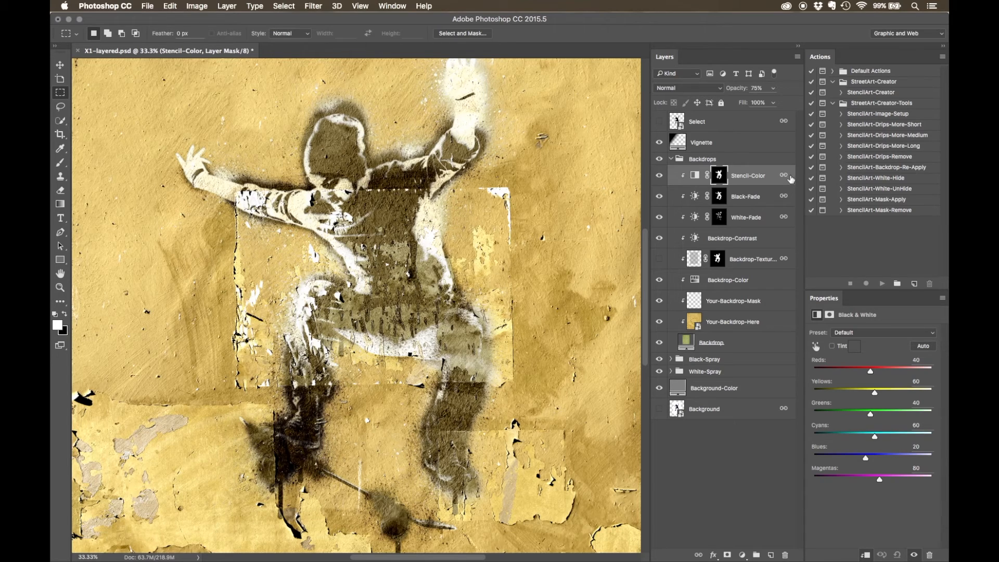
{"action": "left_click", "coordinate": [773, 88]}
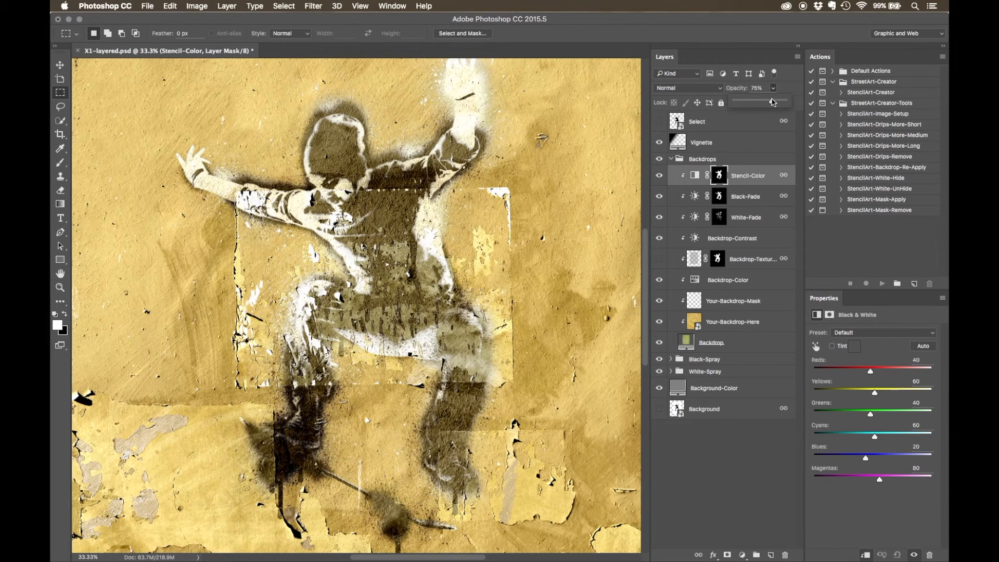
{"action": "left_click_drag", "start_coordinate": [773, 103], "coordinate": [786, 101]}
{"action": "mouse_move", "coordinate": [786, 104]}
{"action": "left_mouse_down"}
{"action": "mouse_move", "coordinate": [762, 104]}
{"action": "mouse_move", "coordinate": [774, 105]}
{"action": "left_mouse_up"}
{"action": "left_click", "coordinate": [768, 448]}
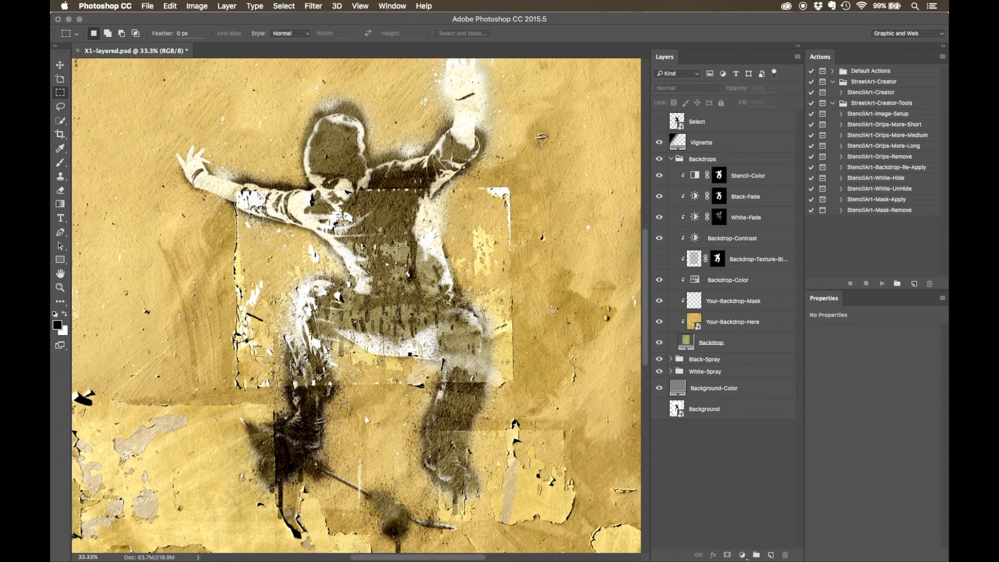
Revert X1-layered.psd to its last saved version
{"action": "left_click", "coordinate": [525, 284], "text": "alt"}
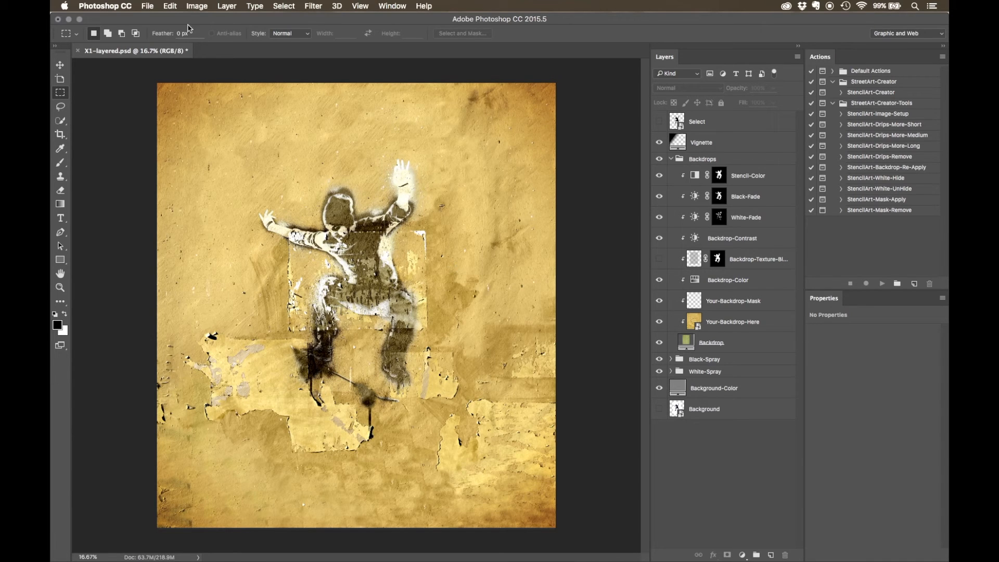
{"action": "left_click", "coordinate": [148, 6]}
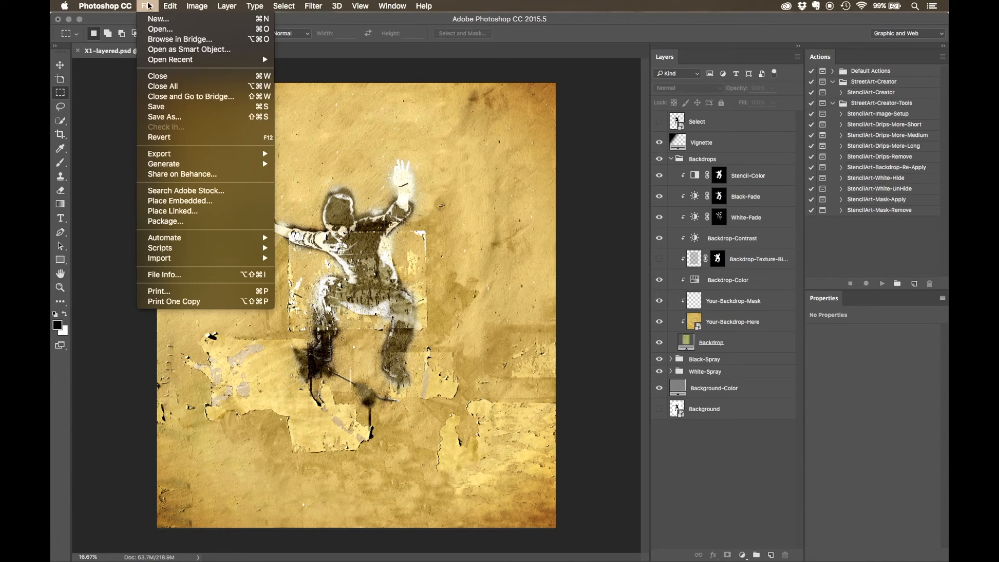
{"action": "left_click", "coordinate": [177, 138]}
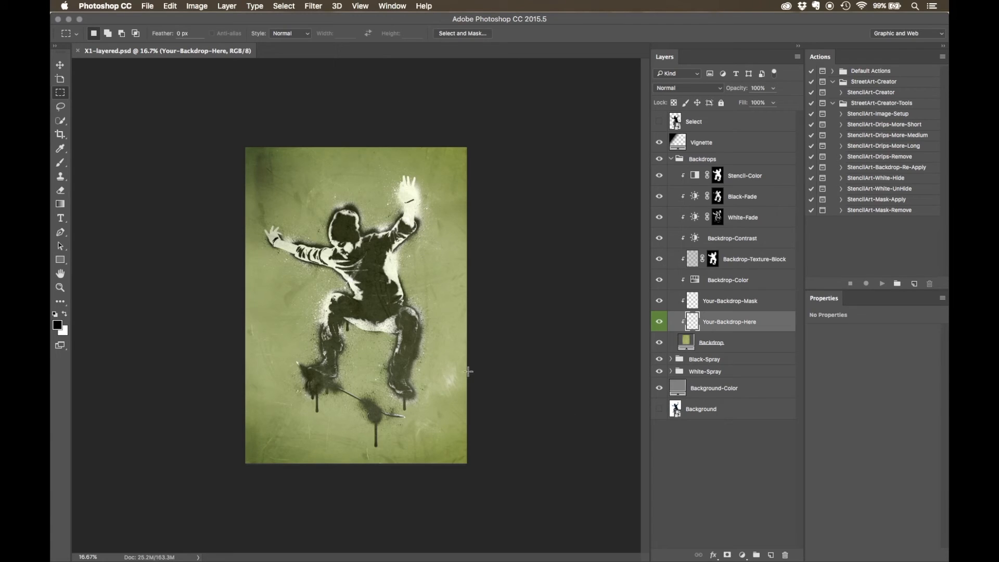
Deselect all layers and run the StencilArt-Drips-More-Short action through its prompt to add short paint drips to the artwork
{"action": "left_click", "coordinate": [393, 323], "text": "super"}
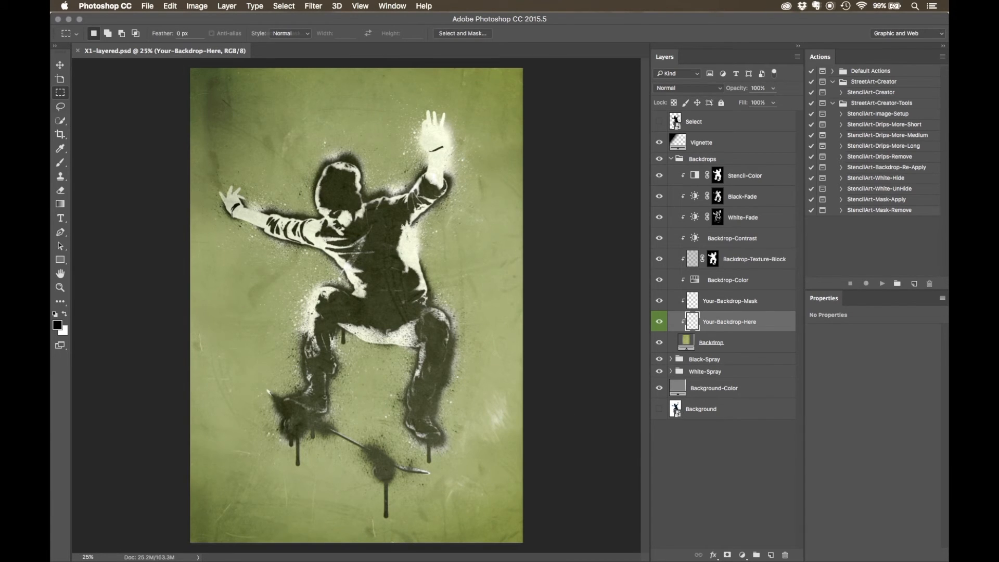
{"action": "key", "text": "F2"}
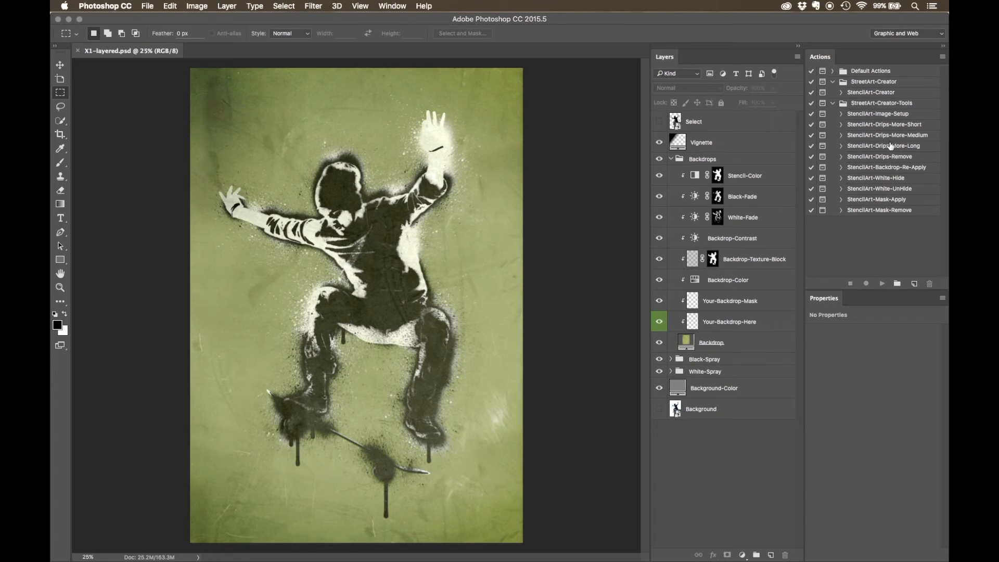
{"action": "left_click", "coordinate": [892, 126]}
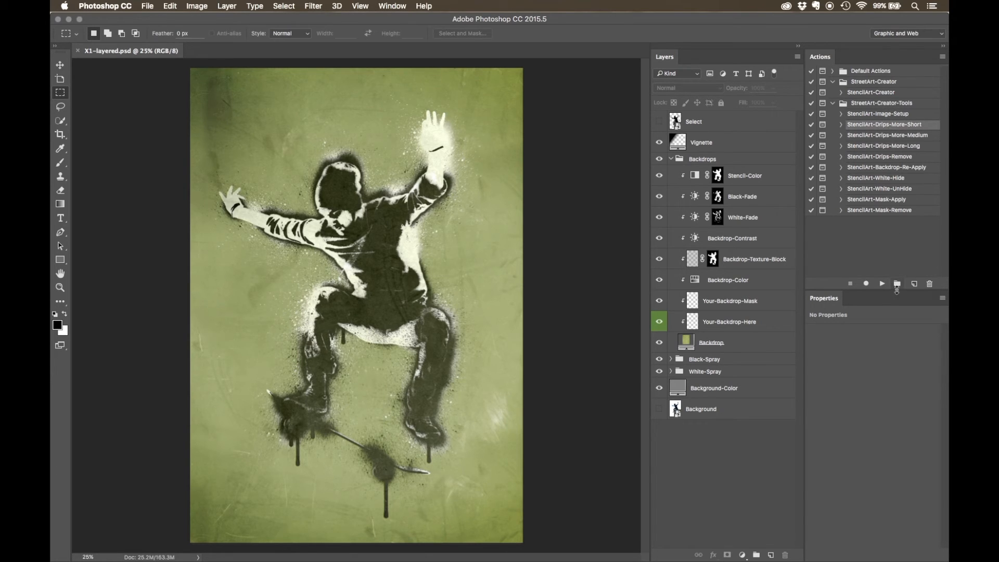
{"action": "left_click", "coordinate": [882, 285]}
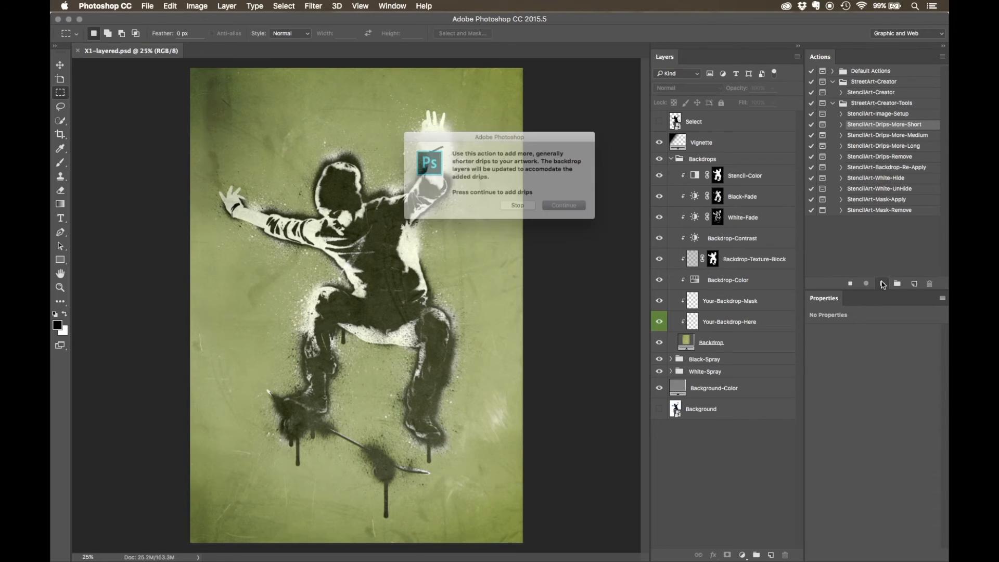
{"action": "left_click", "coordinate": [586, 211]}
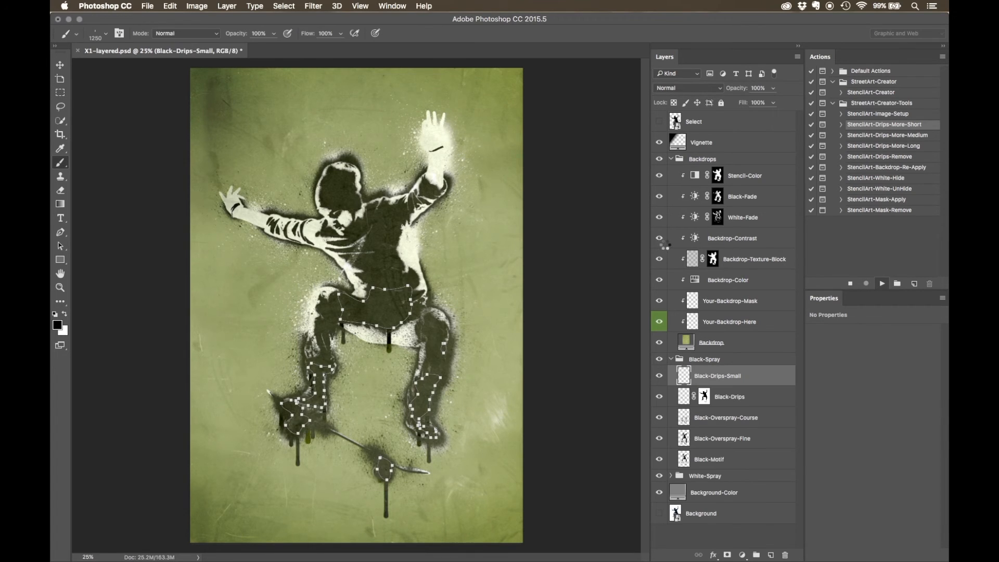
Run the StencilArt-Drips-More-Medium action through its prompt to add medium paint drips to the artwork
{"action": "left_click", "coordinate": [905, 135]}
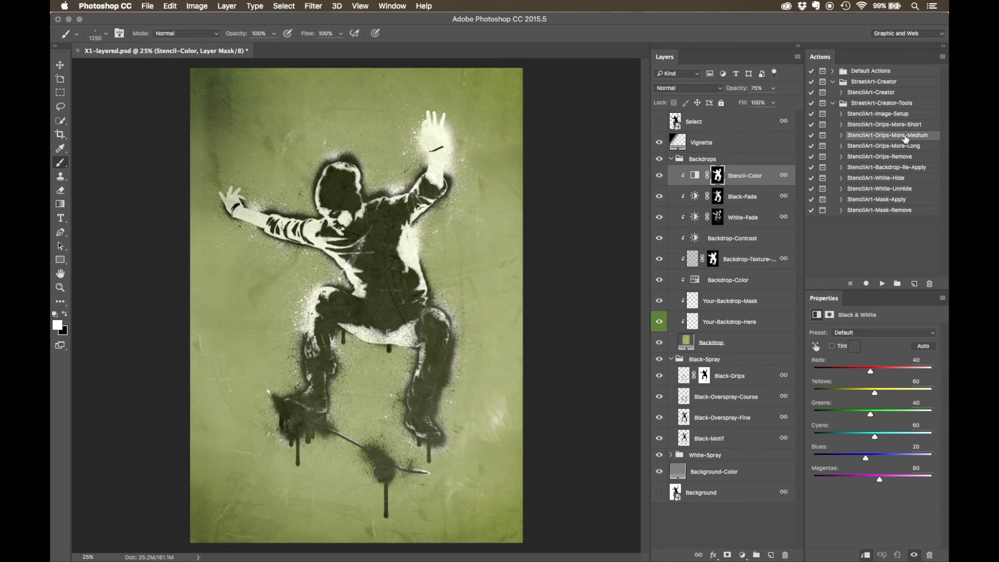
{"action": "left_click", "coordinate": [882, 284]}
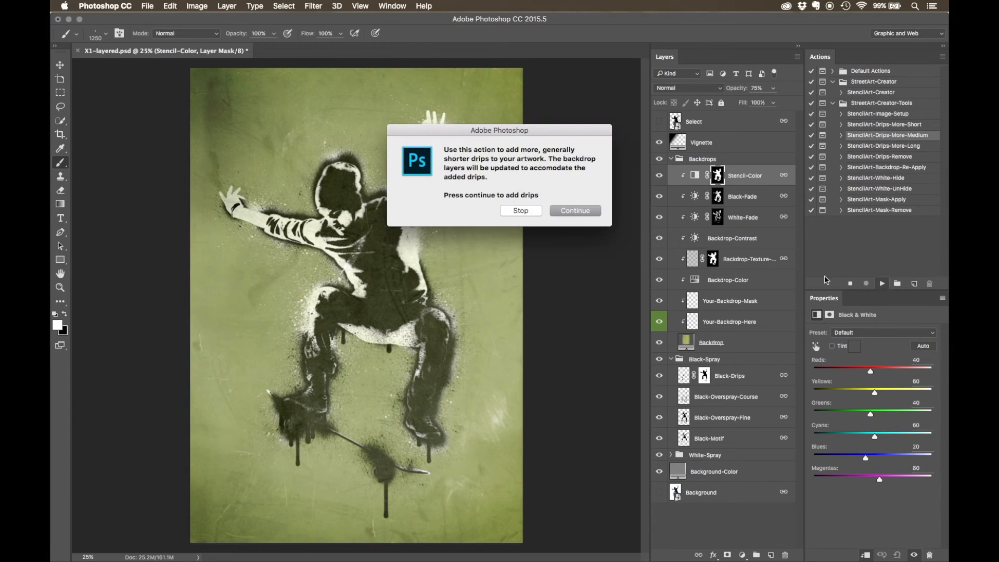
{"action": "key", "text": "Return"}
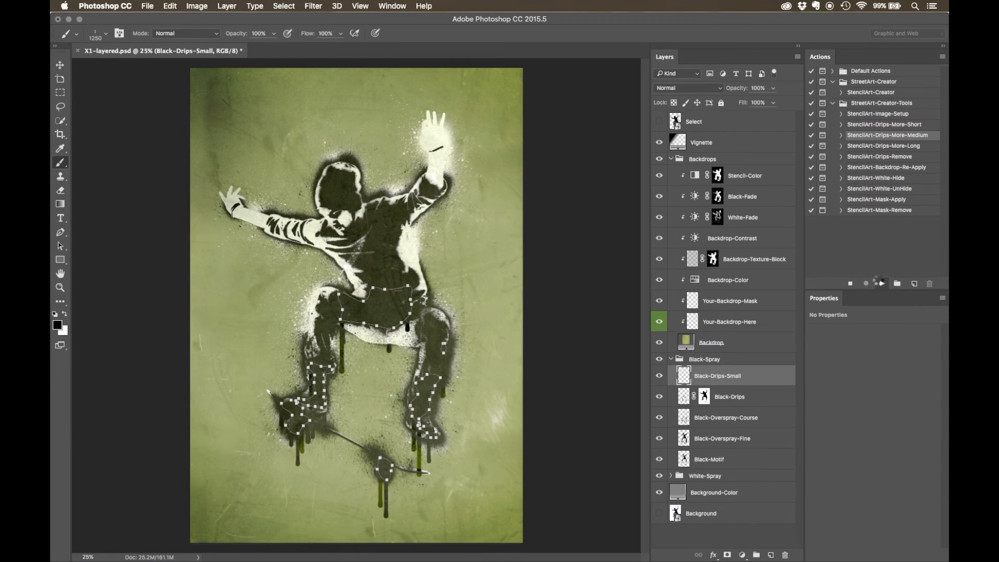
Run the StencilArt-Drips-More-Long action through its prompt to add long paint drips to the artwork
{"action": "left_click", "coordinate": [900, 148]}
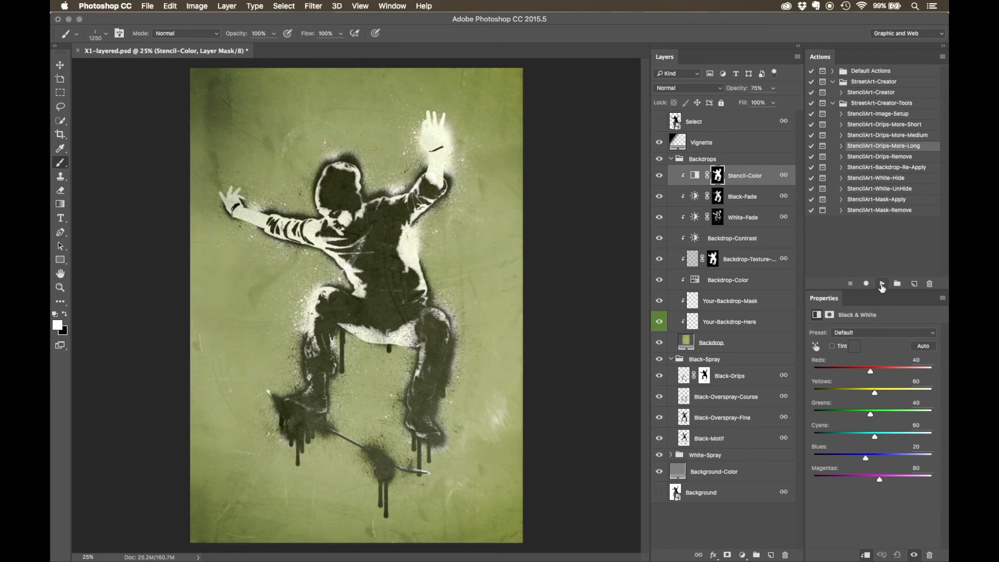
{"action": "left_click", "coordinate": [882, 284]}
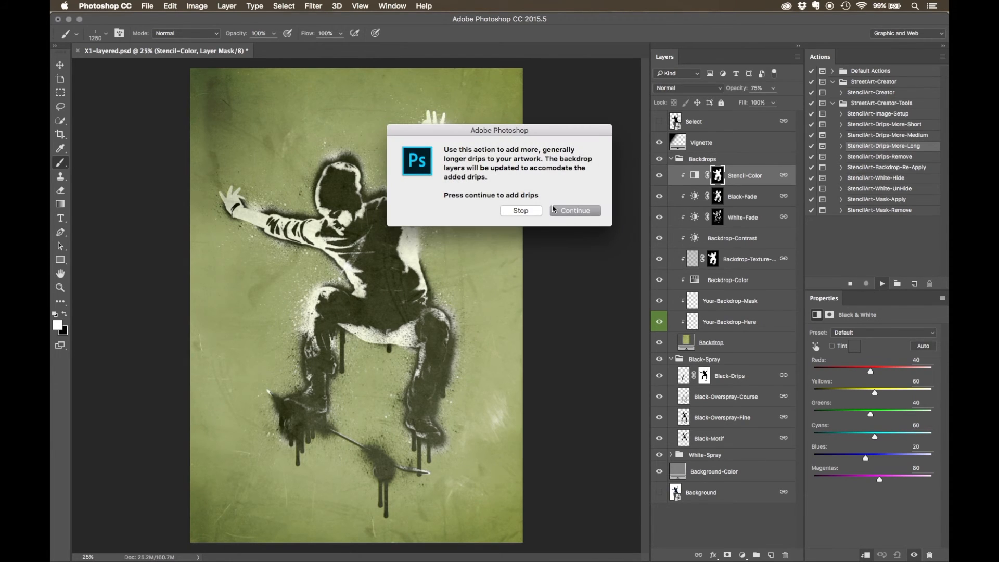
{"action": "left_click", "coordinate": [564, 211]}
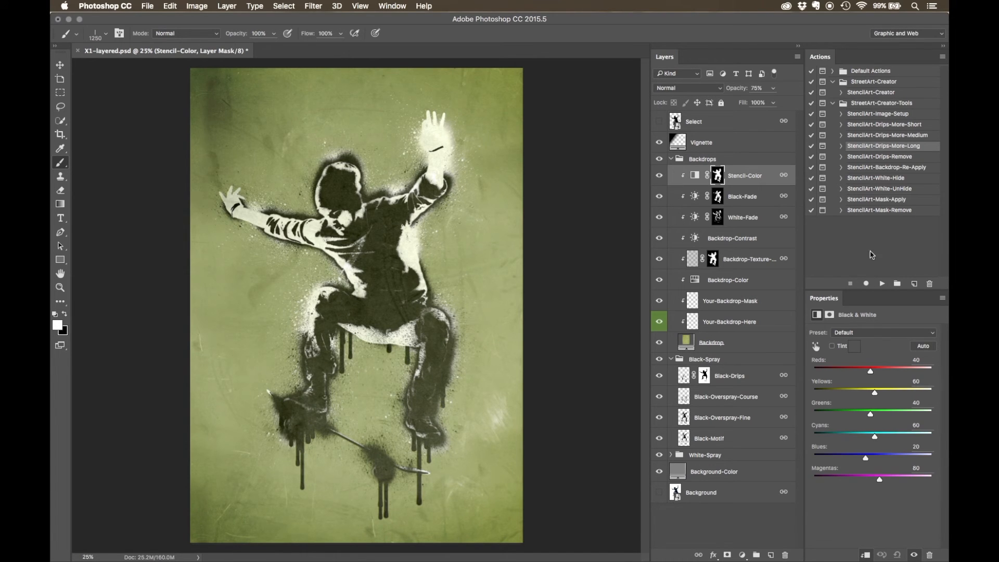
Run the StencilArt-Drips-Remove action through its prompt to clear the current drips from the artwork
{"action": "left_click", "coordinate": [905, 157]}
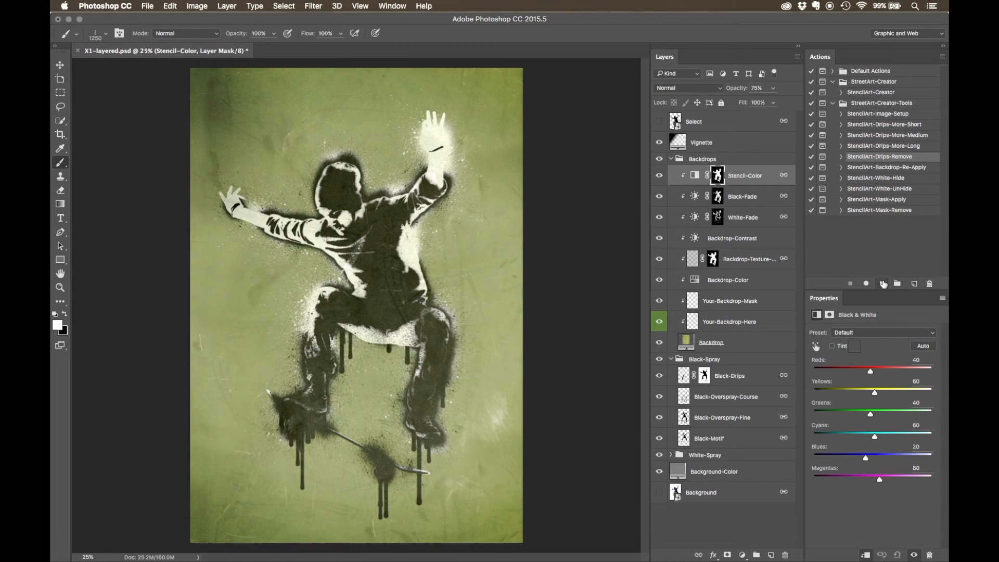
{"action": "left_click", "coordinate": [883, 284]}
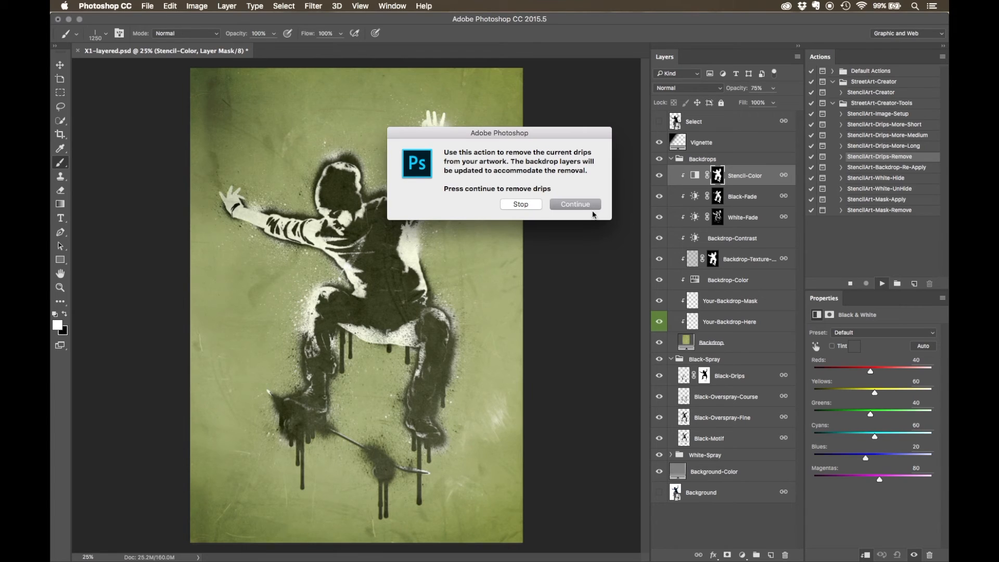
{"action": "left_click", "coordinate": [580, 204]}
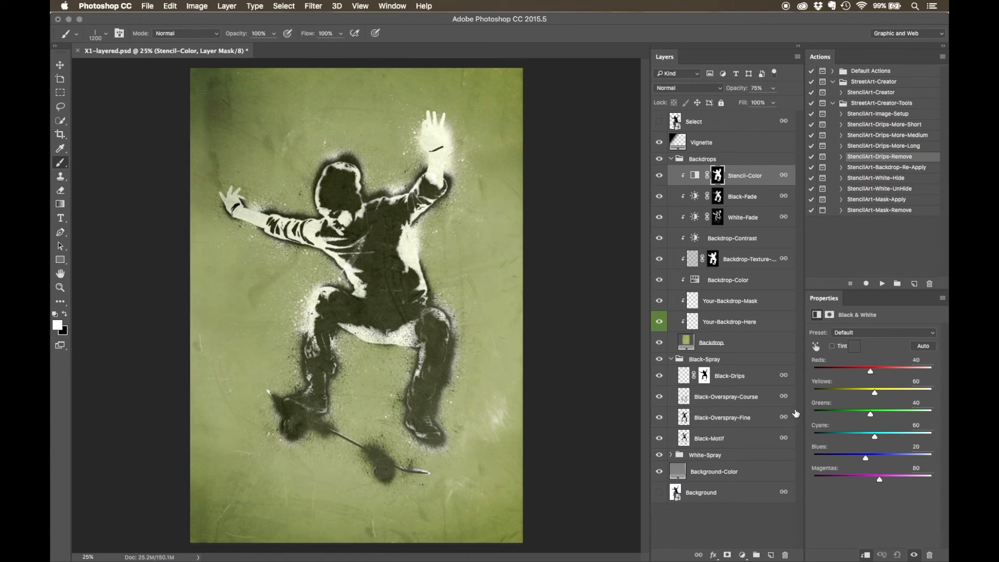
On the Black-Drips layer, stamp one long drip below the skateboard's left wheels with the 1200 px DCY-Drip-Long brush
{"action": "left_click", "coordinate": [735, 375]}
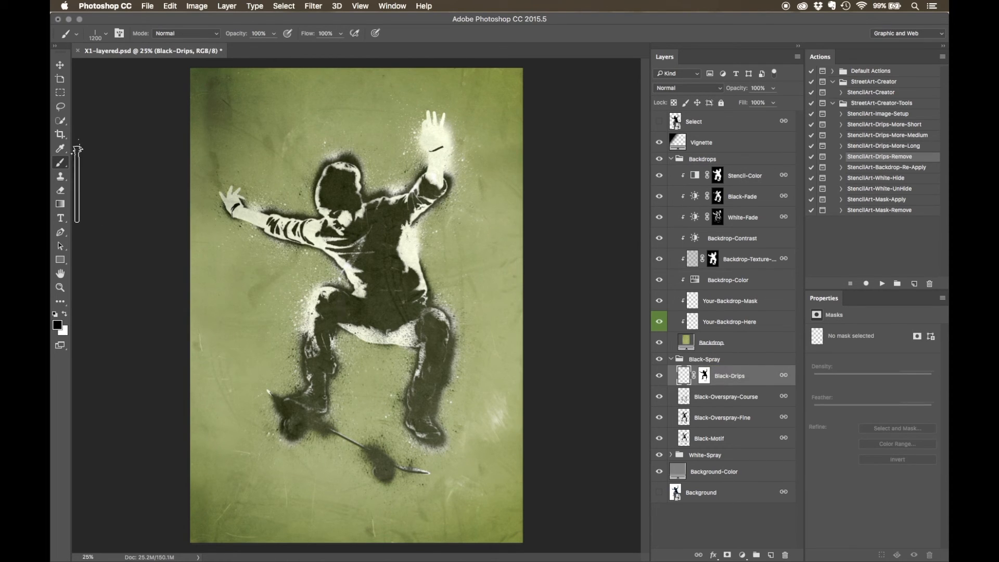
{"action": "right_click", "coordinate": [482, 242]}
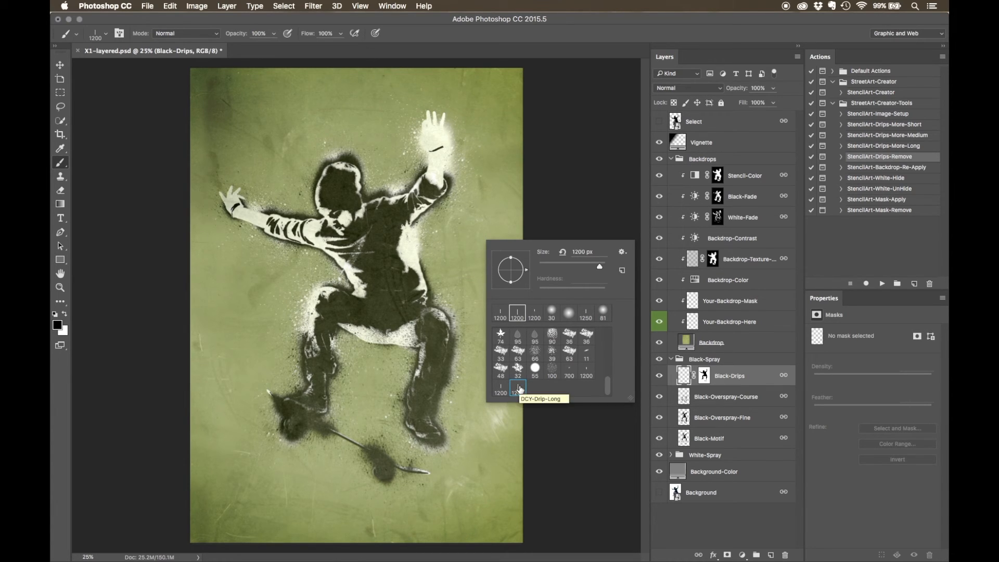
{"action": "left_click", "coordinate": [548, 30]}
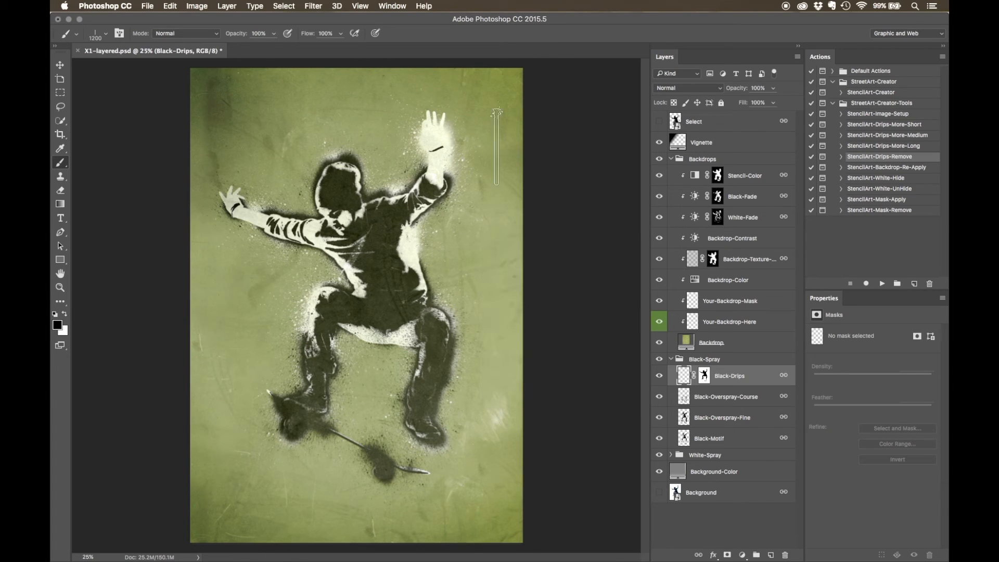
{"action": "left_click", "coordinate": [296, 458]}
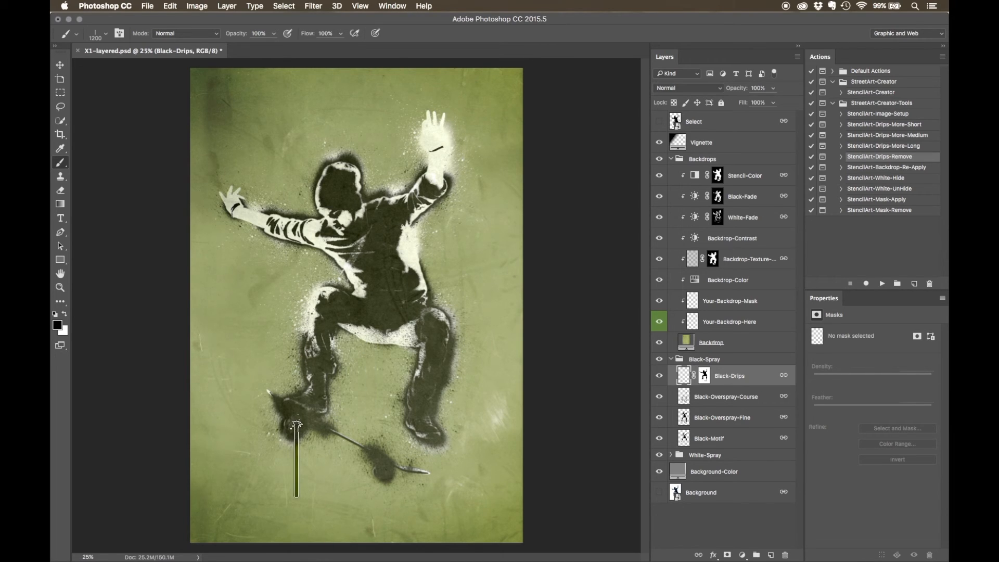
Stamp medium drips beside the long drip and below the skateboard's right wheels, using the medium-length 1200 px drip brush
{"action": "right_click", "coordinate": [364, 368]}
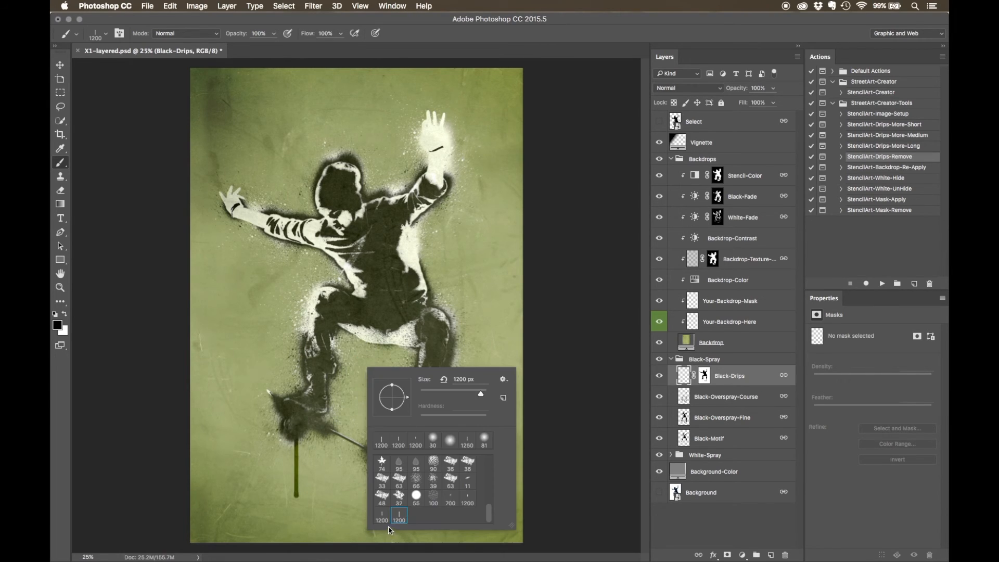
{"action": "left_click", "coordinate": [383, 515]}
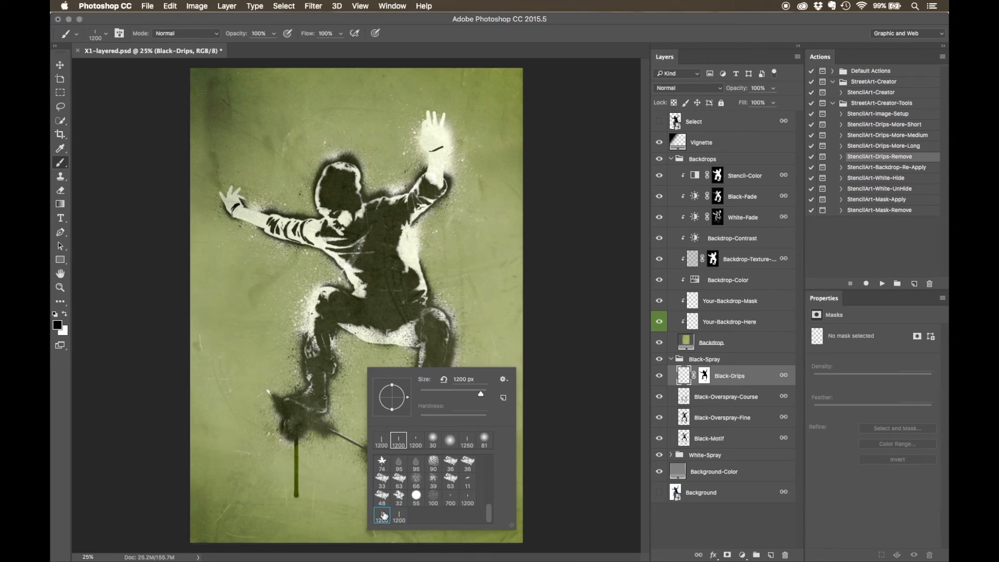
{"action": "left_click", "coordinate": [304, 430]}
{"action": "left_click", "coordinate": [304, 430]}
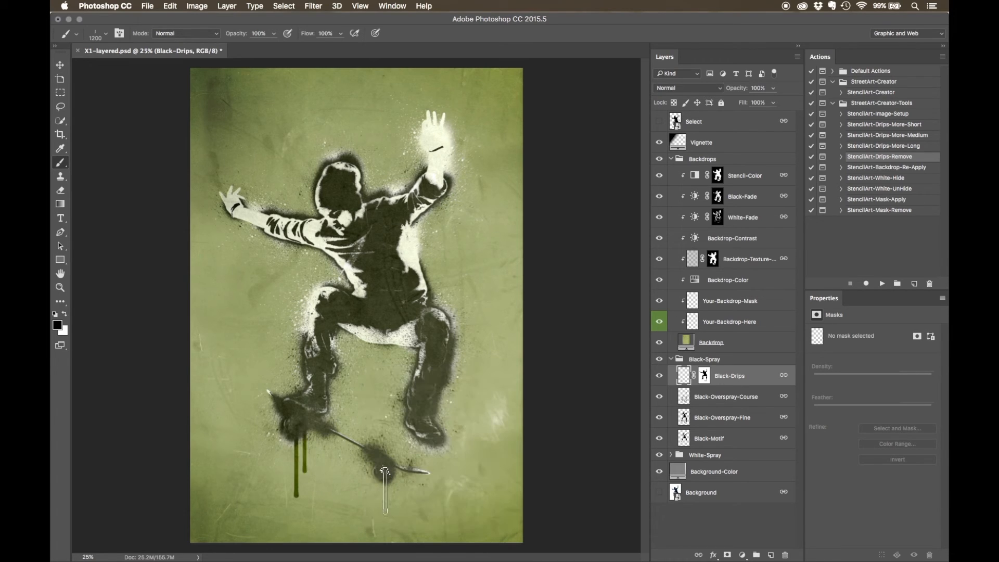
{"action": "left_click", "coordinate": [385, 492]}
Stamp short drips below the right shoe and the skateboard's left wheels with the short 1200 px drip brush
{"action": "right_click", "coordinate": [451, 406]}
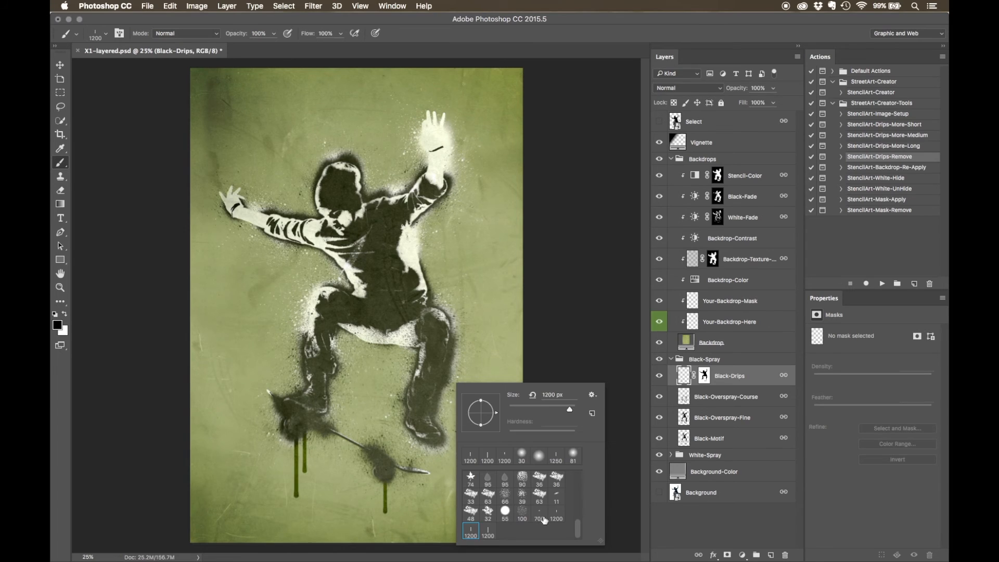
{"action": "left_click", "coordinate": [557, 515]}
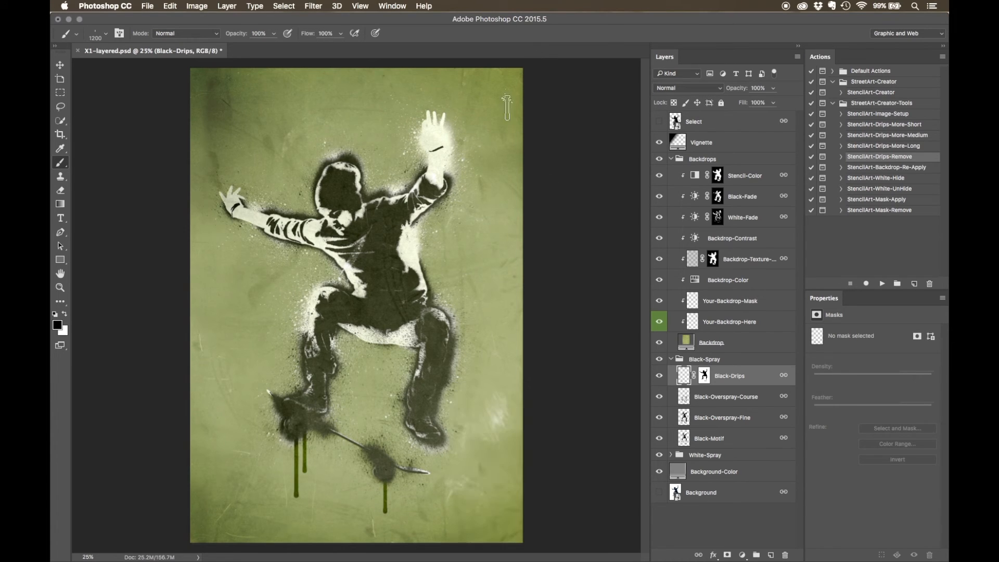
{"action": "left_click", "coordinate": [429, 440]}
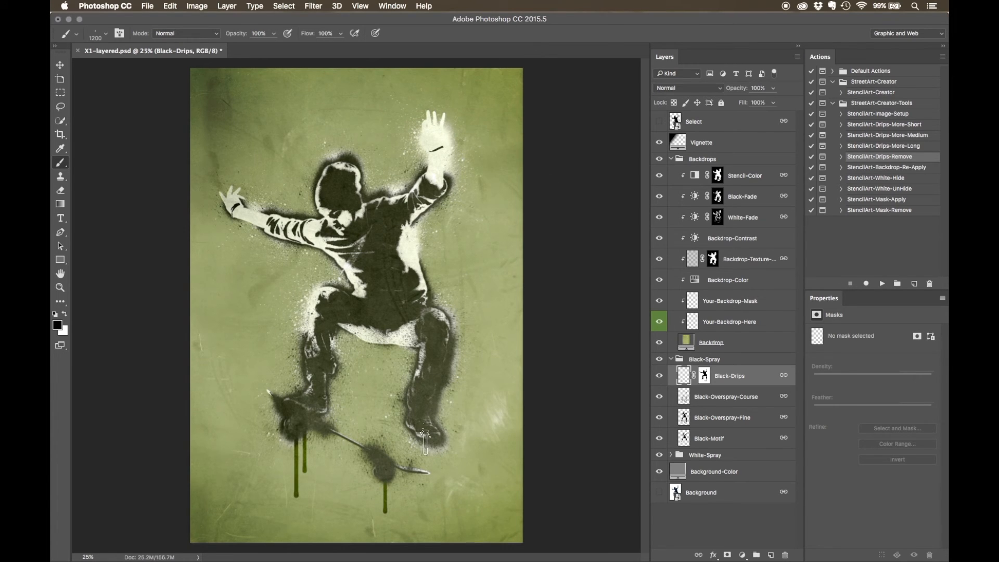
{"action": "left_click", "coordinate": [288, 440]}
Run the StencilArt-Backdrop-Re-Apply action through its prompt to update the backdrop layers for the hand-painted drips
{"action": "left_click", "coordinate": [895, 168]}
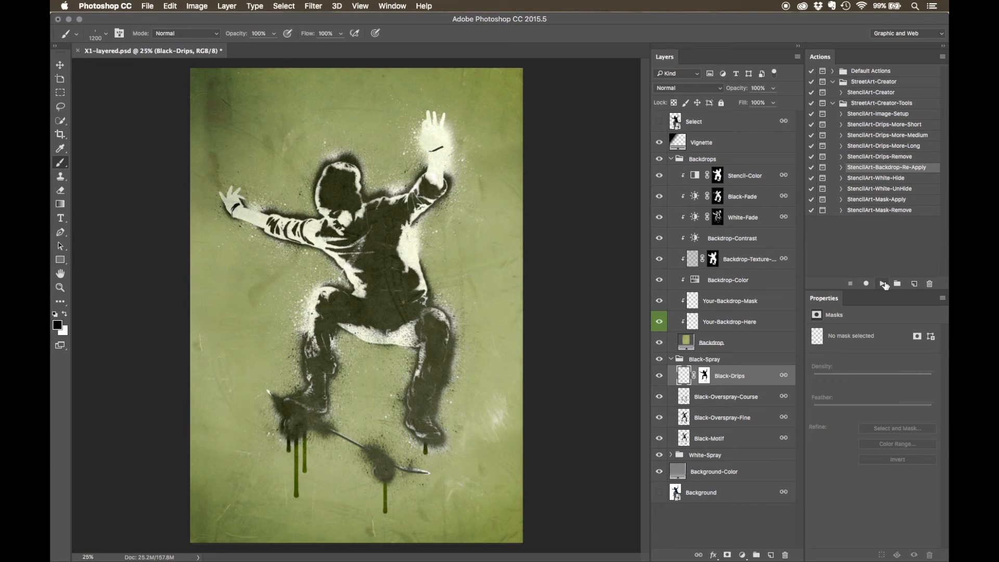
{"action": "left_click", "coordinate": [884, 284]}
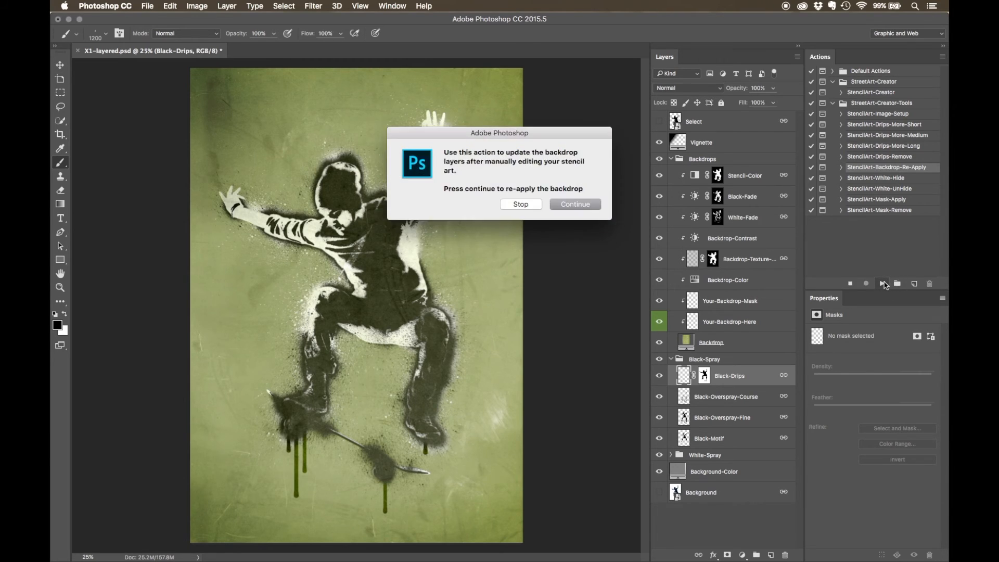
{"action": "left_click", "coordinate": [595, 207]}
{"action": "key", "text": "Return"}
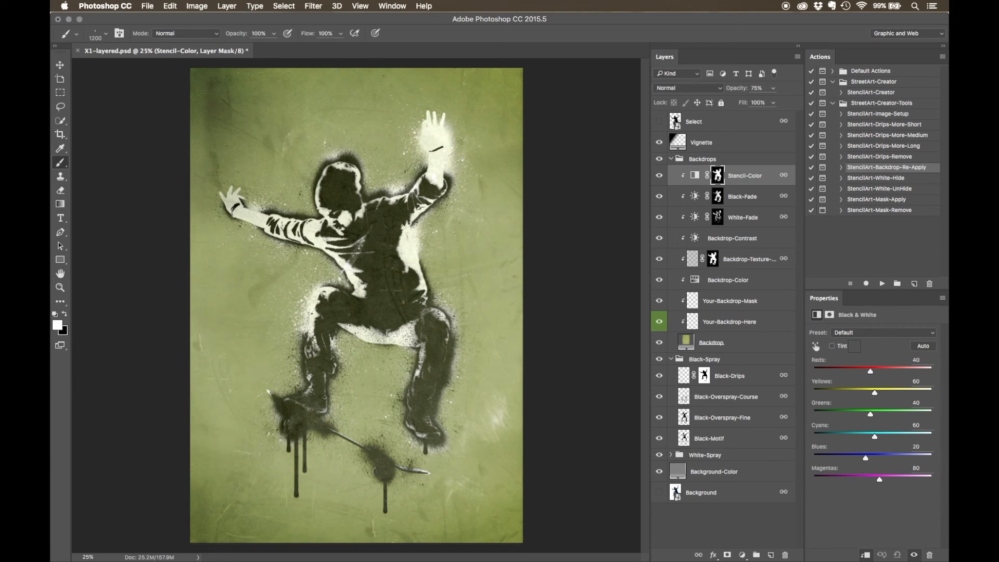
Run the StencilArt-White-Hide action through its prompt to hide the white spray
{"action": "left_click", "coordinate": [889, 180]}
{"action": "left_click", "coordinate": [882, 283]}
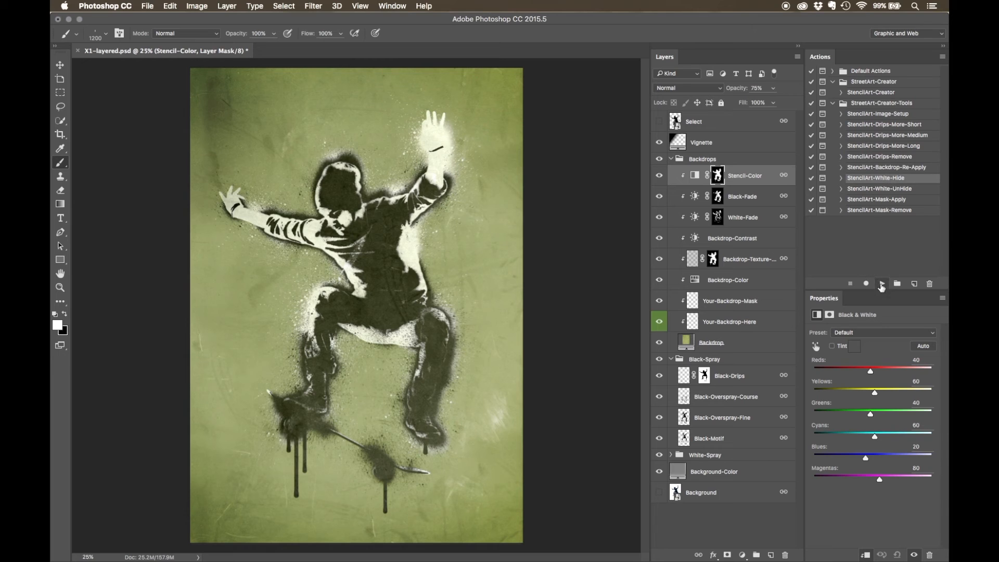
{"action": "left_click", "coordinate": [588, 205]}
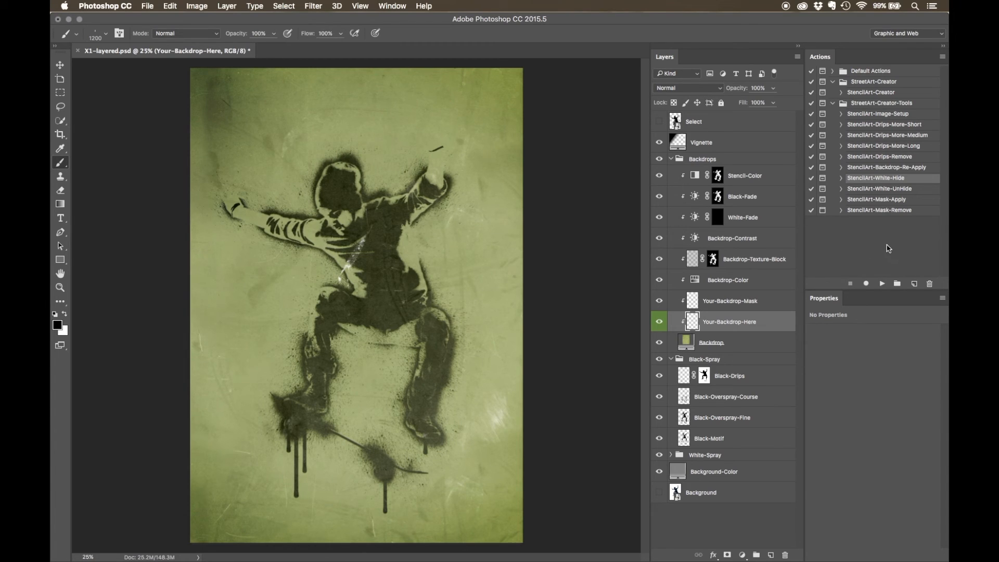
Run the StencilArt-White-UnHide action through its prompt to show the hidden white spray again
{"action": "left_click", "coordinate": [893, 190]}
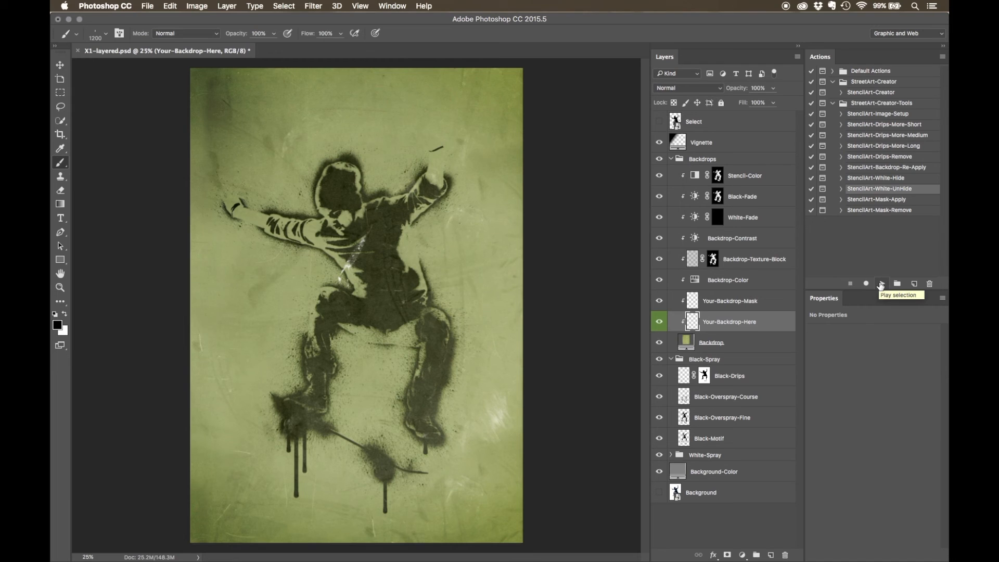
{"action": "left_click", "coordinate": [881, 284]}
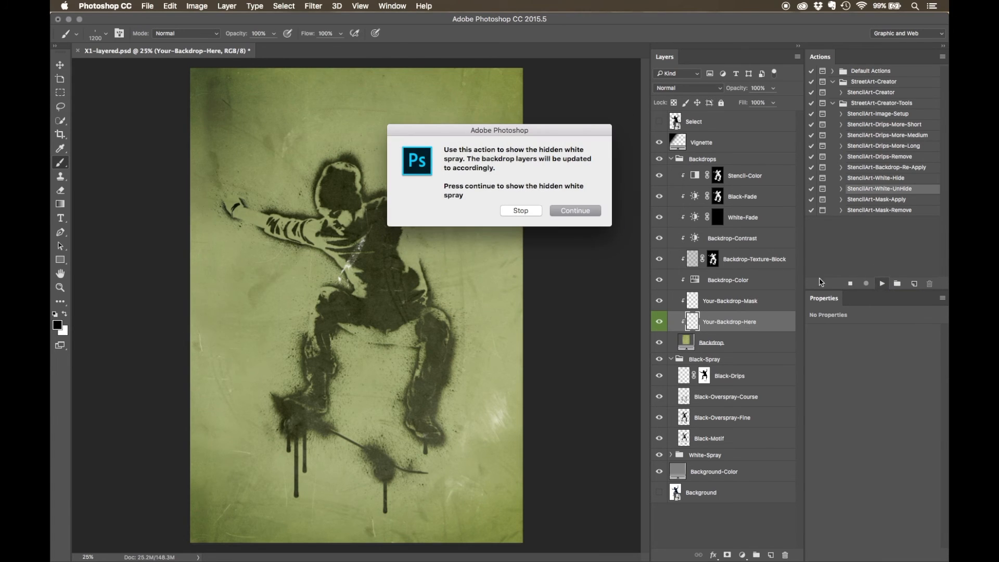
{"action": "left_click", "coordinate": [583, 211]}
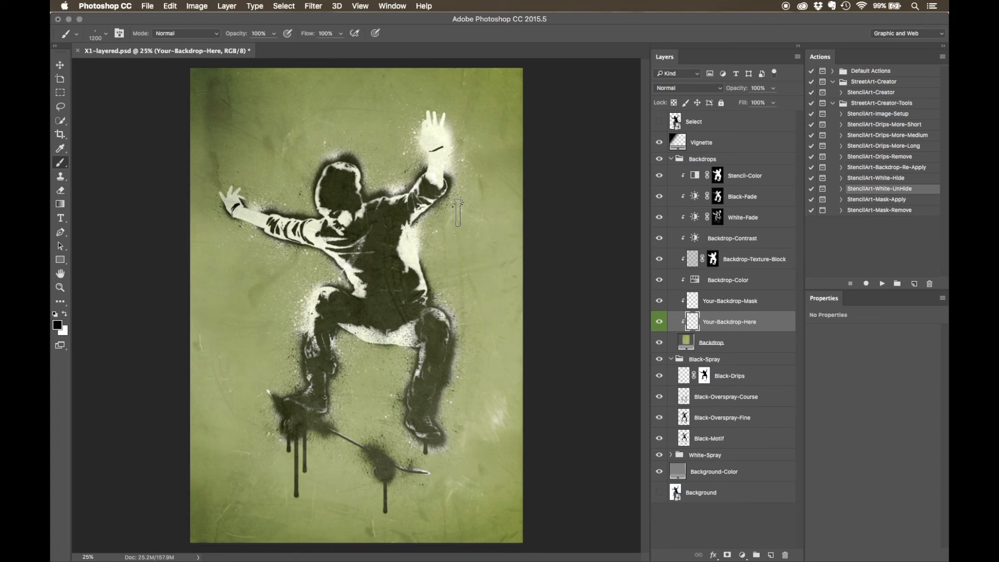
Revert X1-layered.psd to its last saved version, discarding the drip and white-spray changes
{"action": "left_click", "coordinate": [147, 6]}
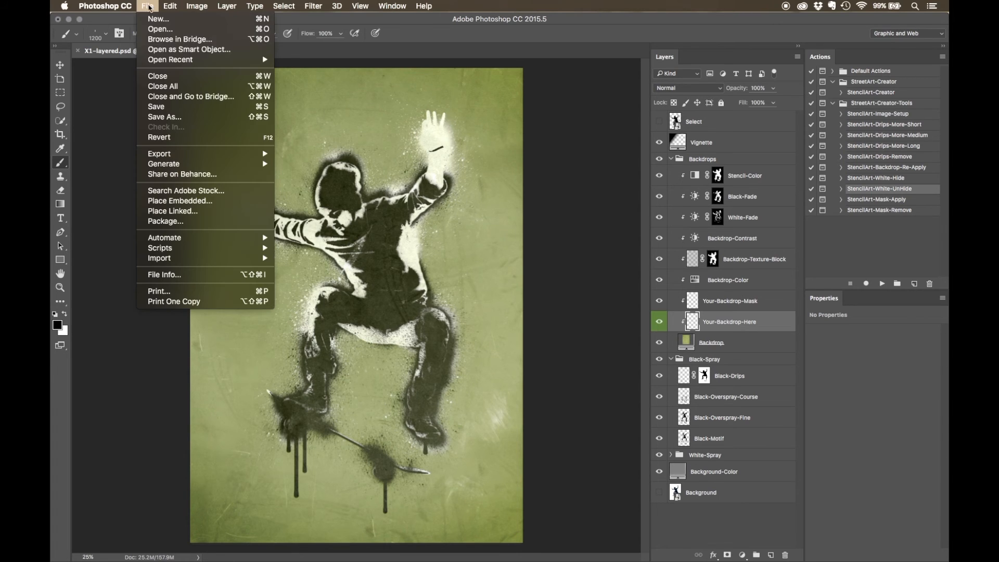
{"action": "left_click", "coordinate": [184, 138]}
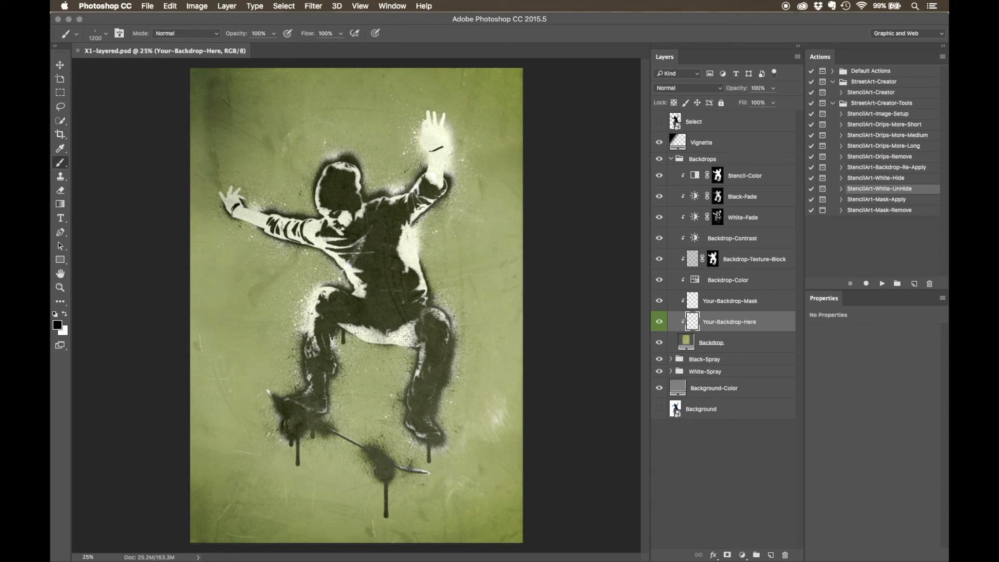
Open BDrop-Shop-Boarded.png from the Backdrops folder
{"action": "left_click", "coordinate": [148, 5]}
{"action": "left_click", "coordinate": [544, 192]}
{"action": "left_click", "coordinate": [463, 142]}
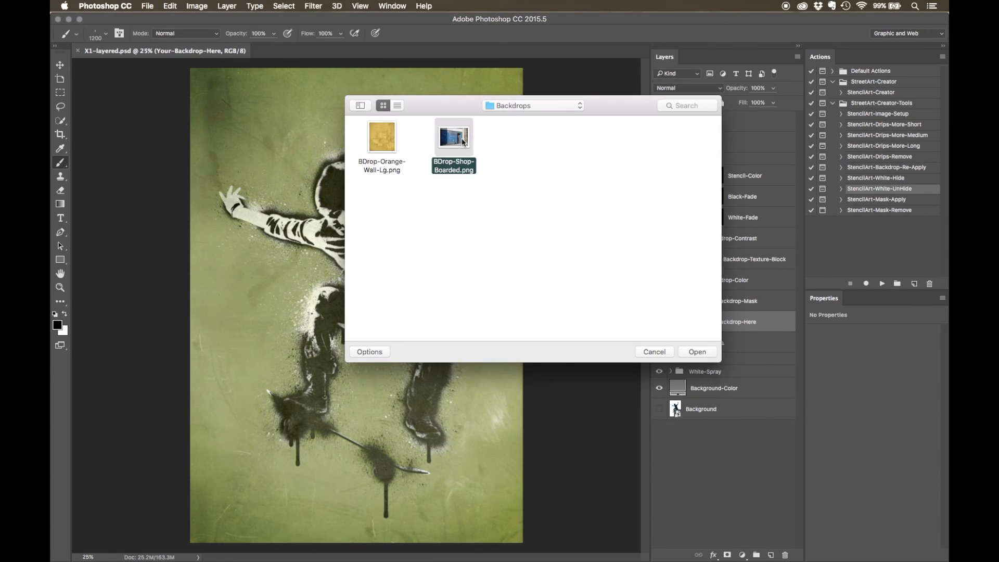
{"action": "left_click", "coordinate": [697, 351]}
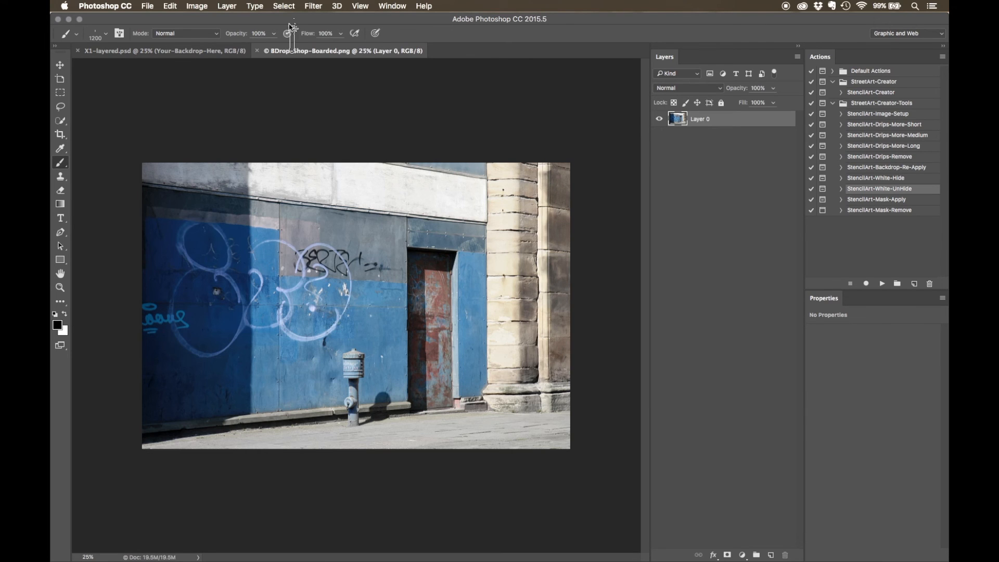
Copy the entire boarded-shop image, close its file and paste it into the Your-Backdrop-Here layer of X1-layered.psd
{"action": "left_click", "coordinate": [283, 7]}
{"action": "left_click", "coordinate": [291, 23]}
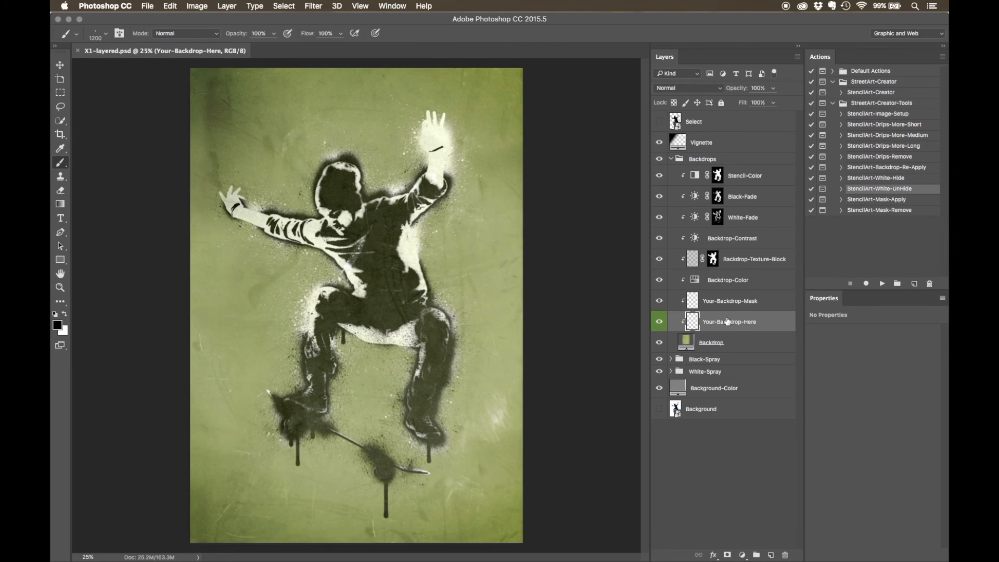
{"action": "key", "text": "super+v"}
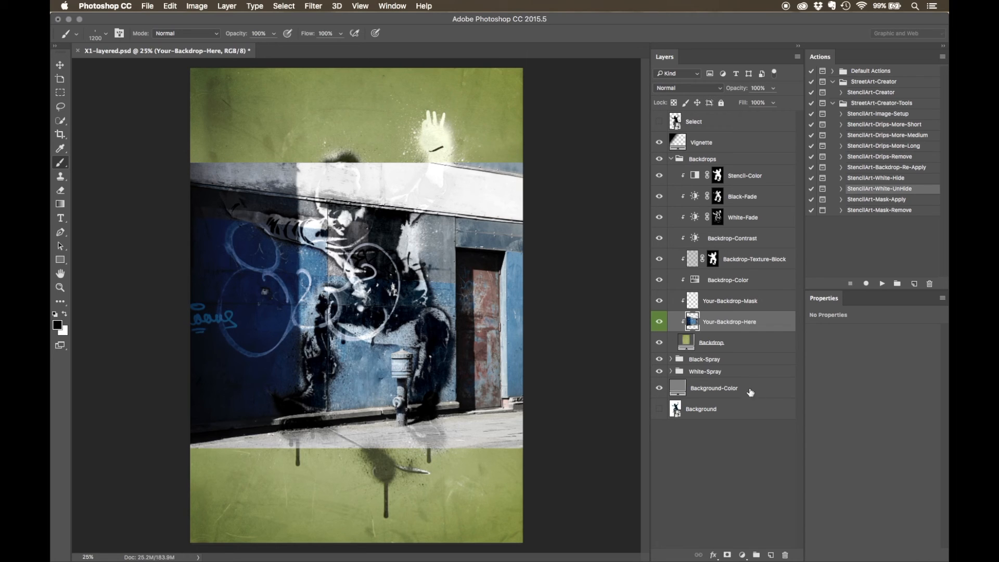
Scale the linked stencil layers down to about 38% with Free Transform and place the figure above the wall's standpipe post
{"action": "left_click", "coordinate": [671, 360]}
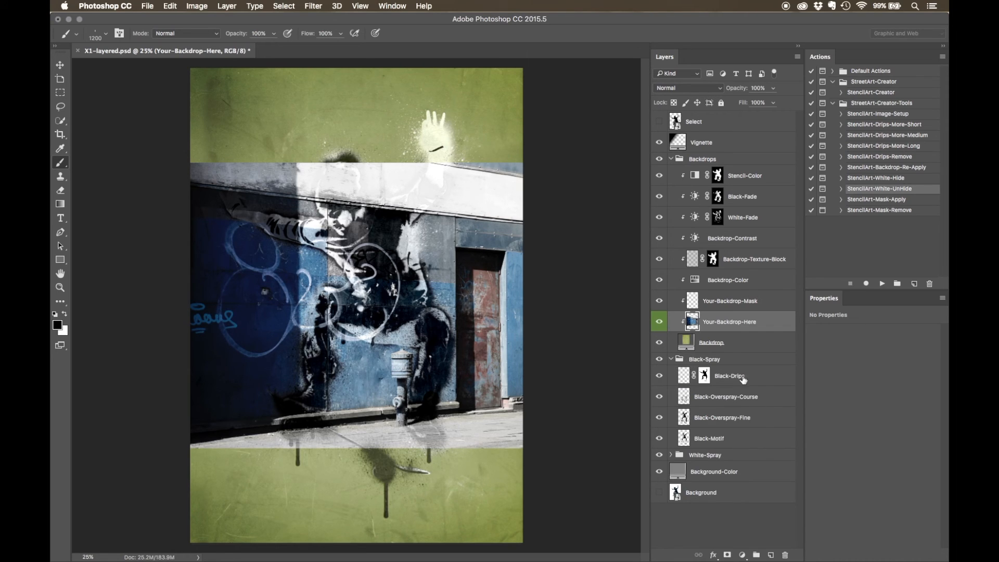
{"action": "left_click", "coordinate": [742, 397]}
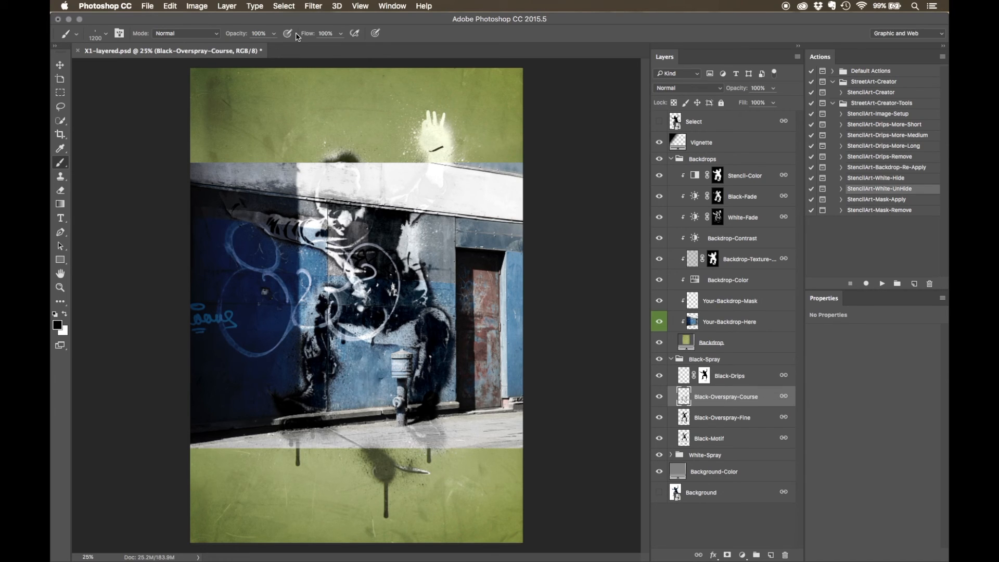
{"action": "left_click", "coordinate": [178, 7]}
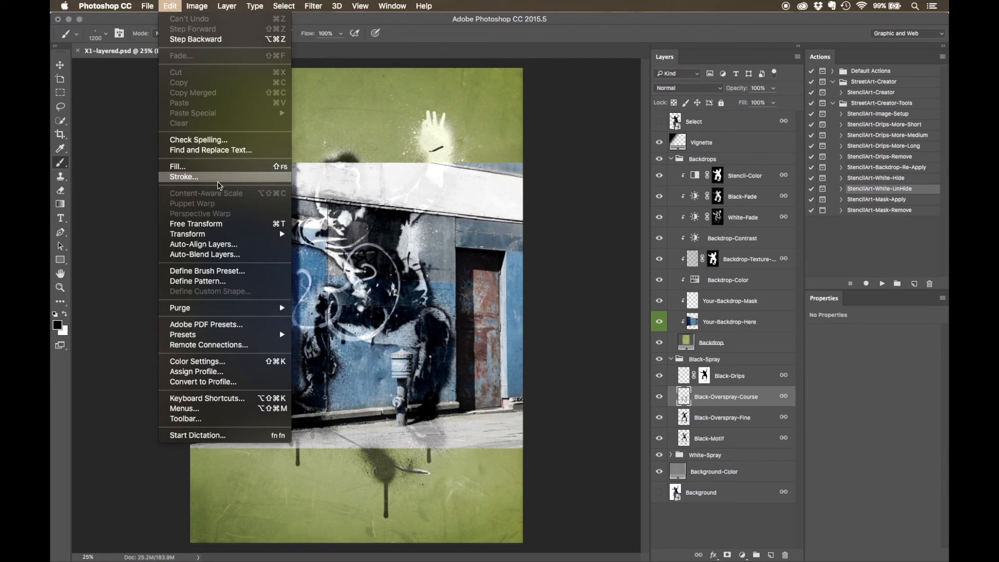
{"action": "left_click", "coordinate": [226, 230]}
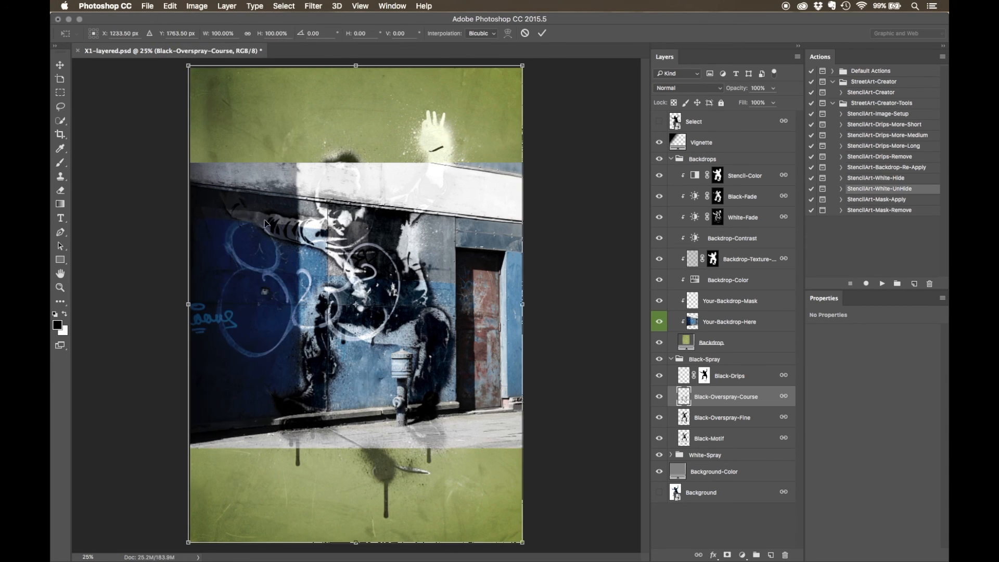
{"action": "right_click", "coordinate": [482, 248]}
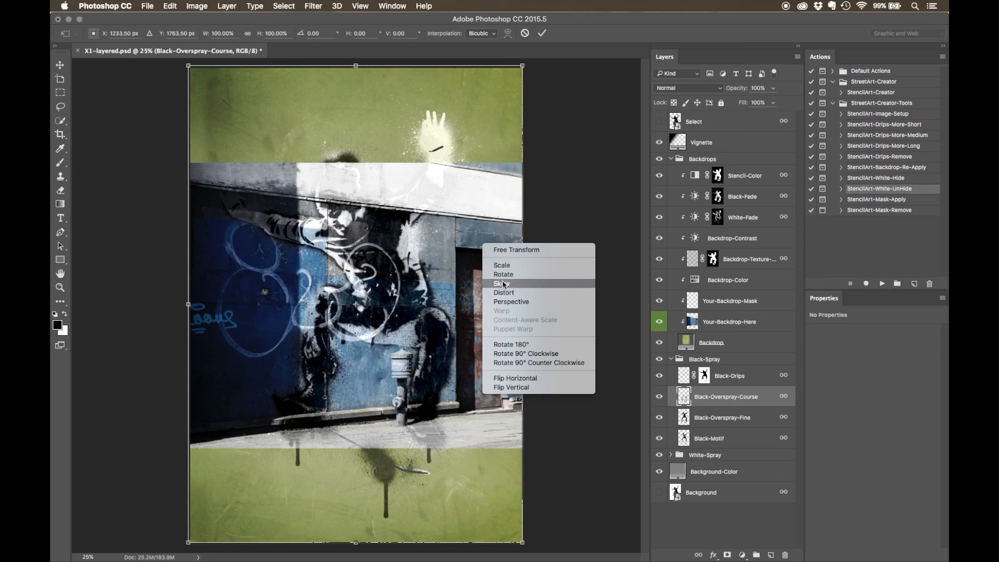
{"action": "left_click", "coordinate": [518, 265]}
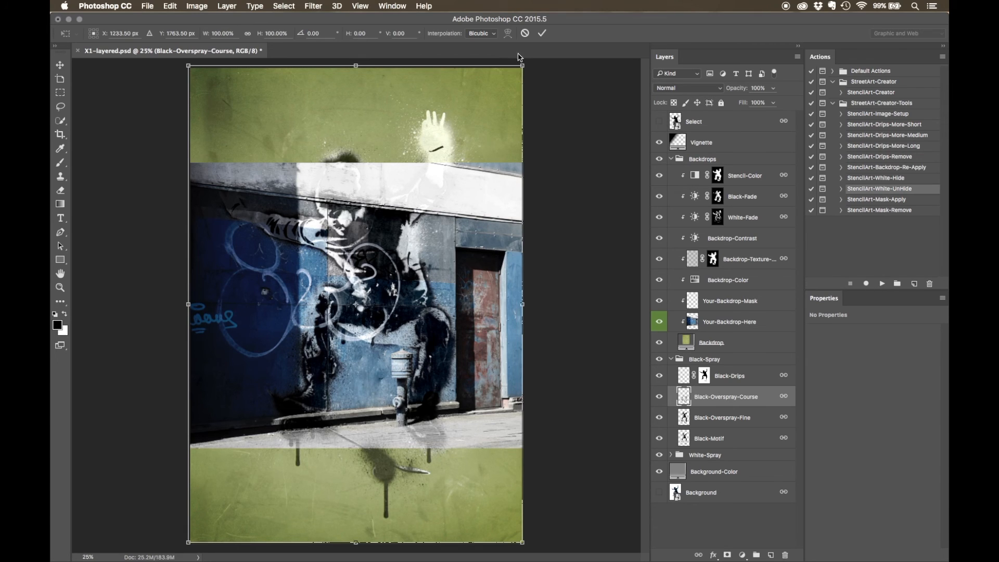
{"action": "left_click_drag", "start_coordinate": [522, 65], "coordinate": [419, 212]}
{"action": "left_click", "coordinate": [454, 166]}
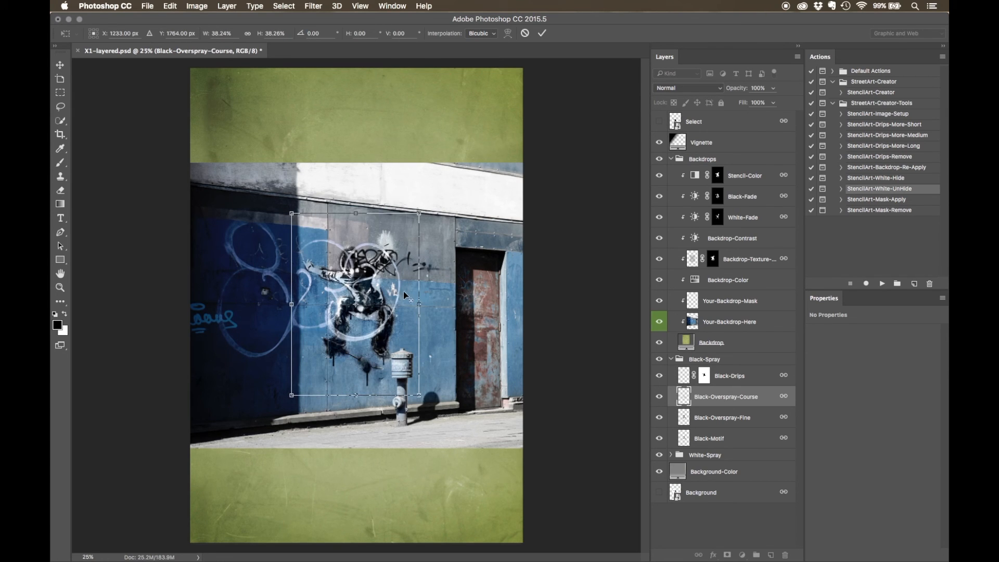
{"action": "left_click_drag", "start_coordinate": [380, 295], "coordinate": [462, 309]}
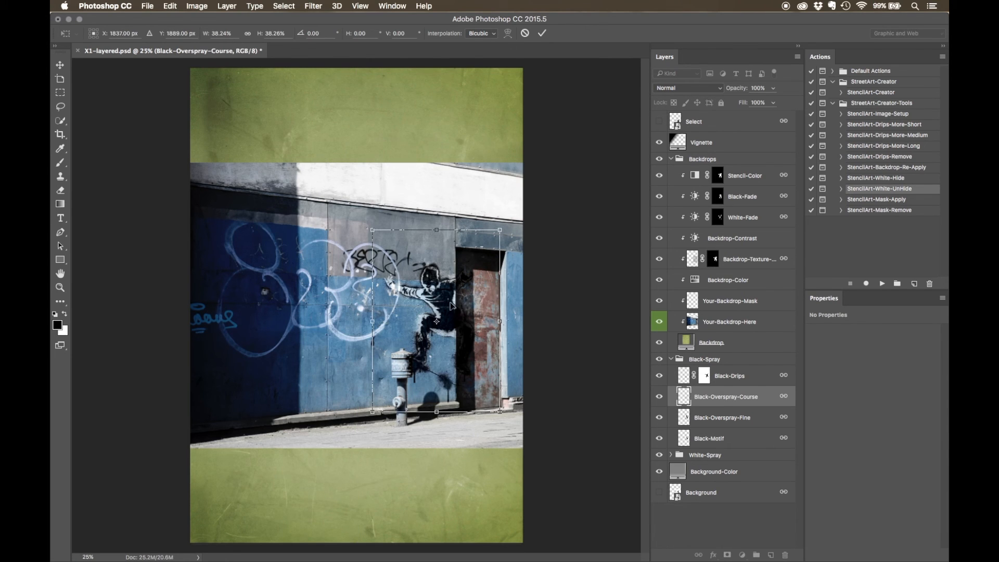
{"action": "left_click_drag", "start_coordinate": [450, 303], "coordinate": [415, 300]}
Distort the stencil's door-side corners with the transform to follow the perspective of the blue wall
{"action": "right_click", "coordinate": [414, 298]}
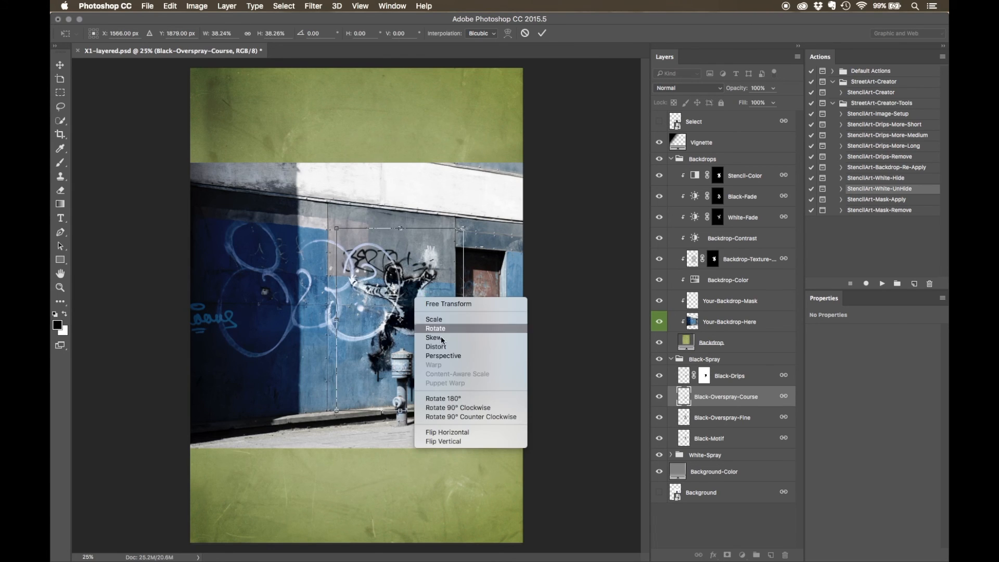
{"action": "left_click", "coordinate": [451, 348]}
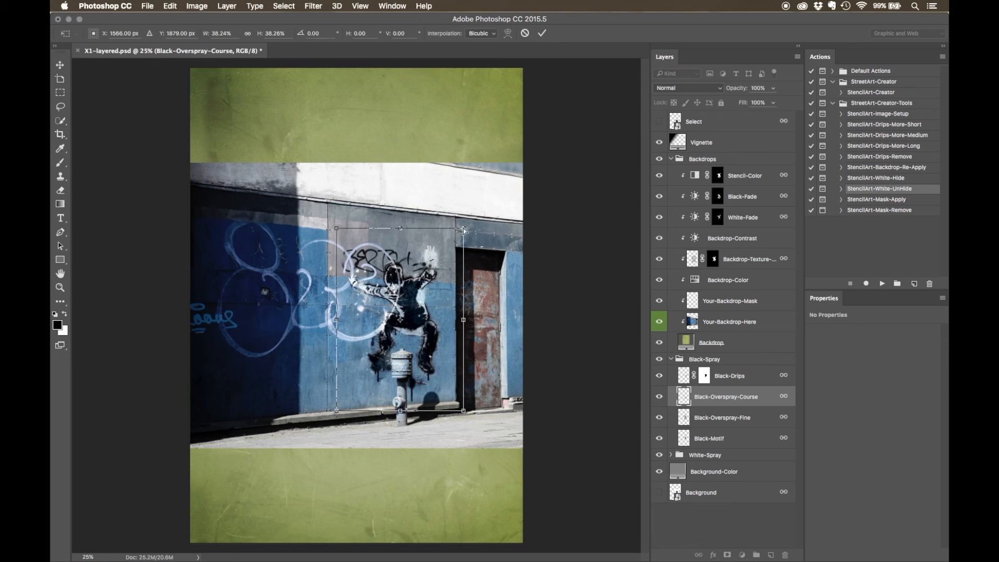
{"action": "left_click_drag", "start_coordinate": [463, 229], "coordinate": [463, 240]}
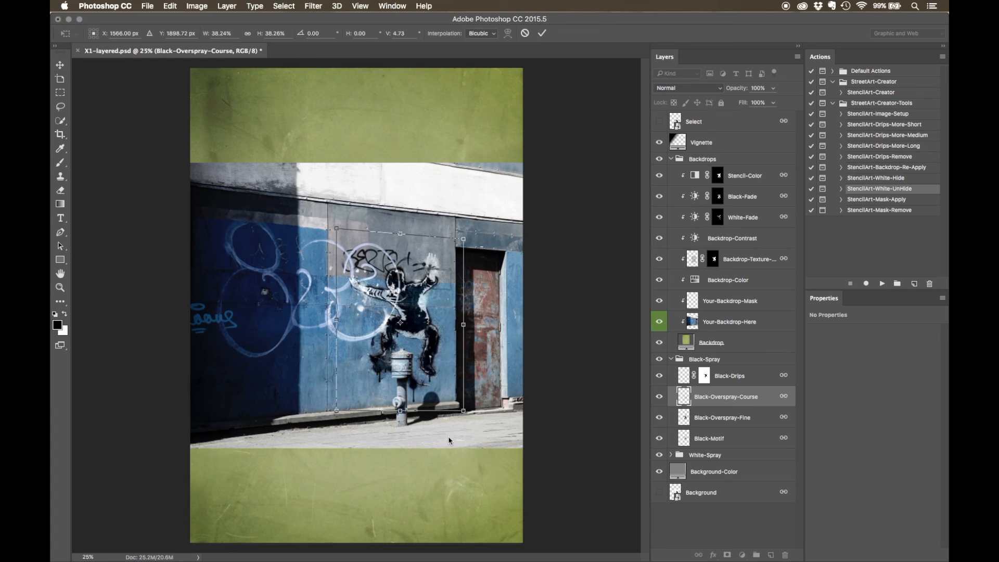
{"action": "left_click_drag", "start_coordinate": [464, 413], "coordinate": [463, 401]}
Narrow the stencil to about 36.8% width, fine-tune its position so the foot rests on the post, and apply the transform
{"action": "left_click_drag", "start_coordinate": [463, 318], "coordinate": [429, 326]}
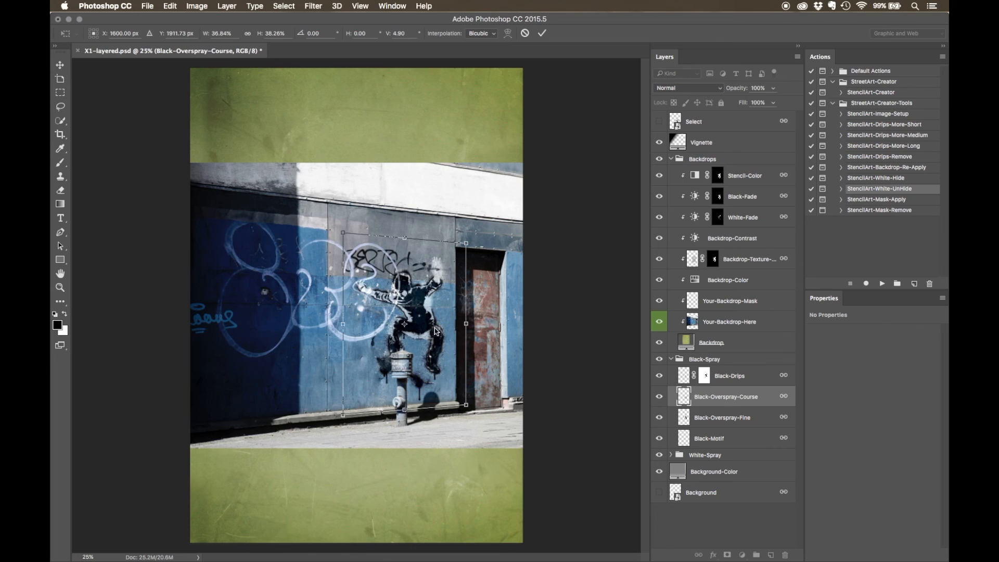
{"action": "key", "text": "Down"}
{"action": "key", "text": "Down"}
{"action": "key", "text": "Down"}
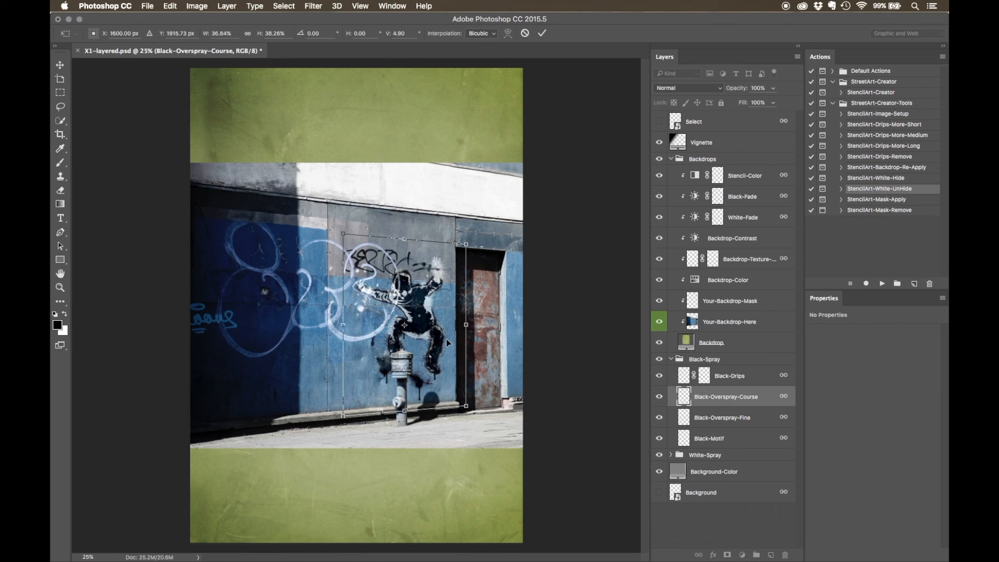
{"action": "key", "text": "Right"}
{"action": "key", "text": "Right"}
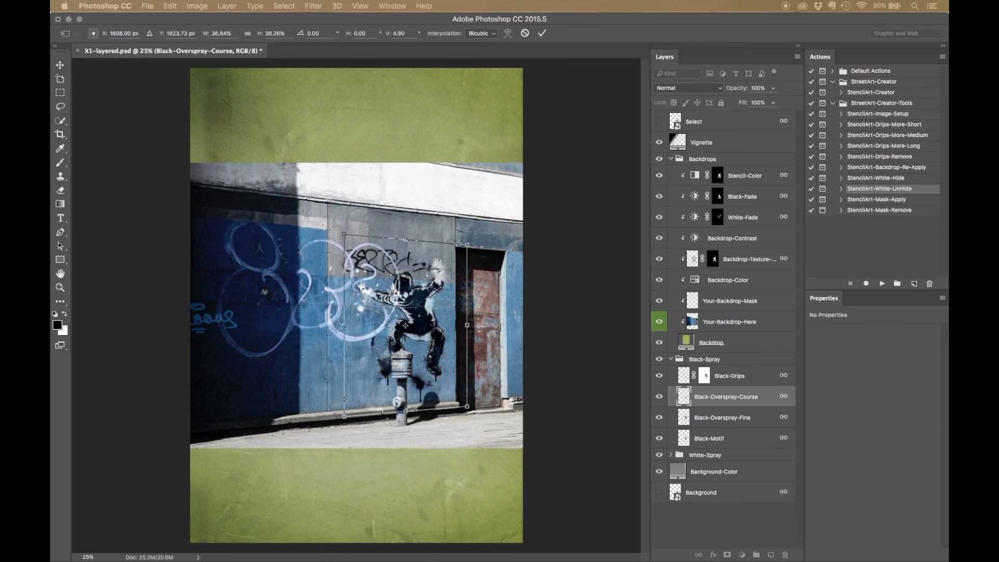
{"action": "key", "text": "b"}
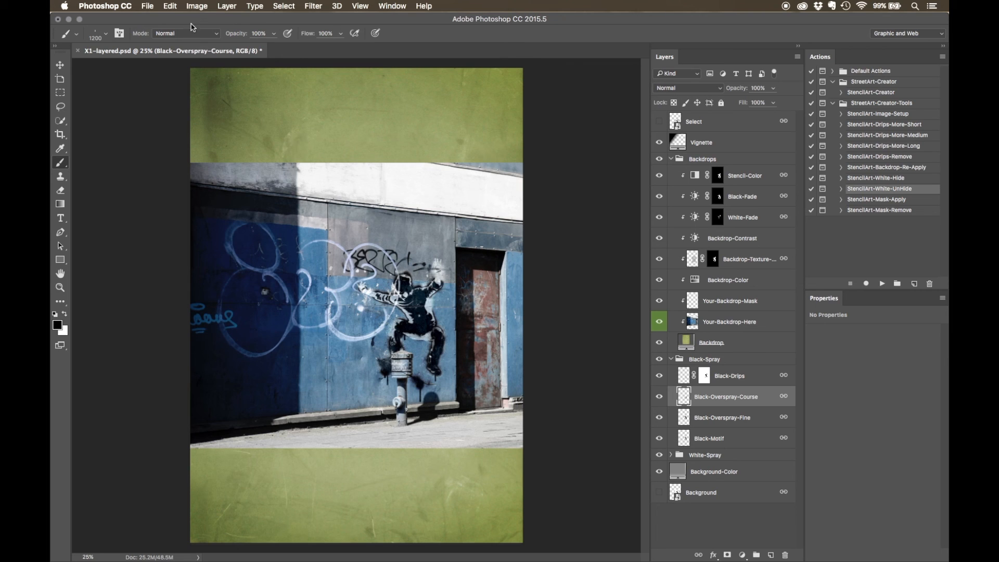
Reveal all hidden canvas content, then crop the document to the outline of the Your-Backdrop-Here layer
{"action": "left_click", "coordinate": [196, 7]}
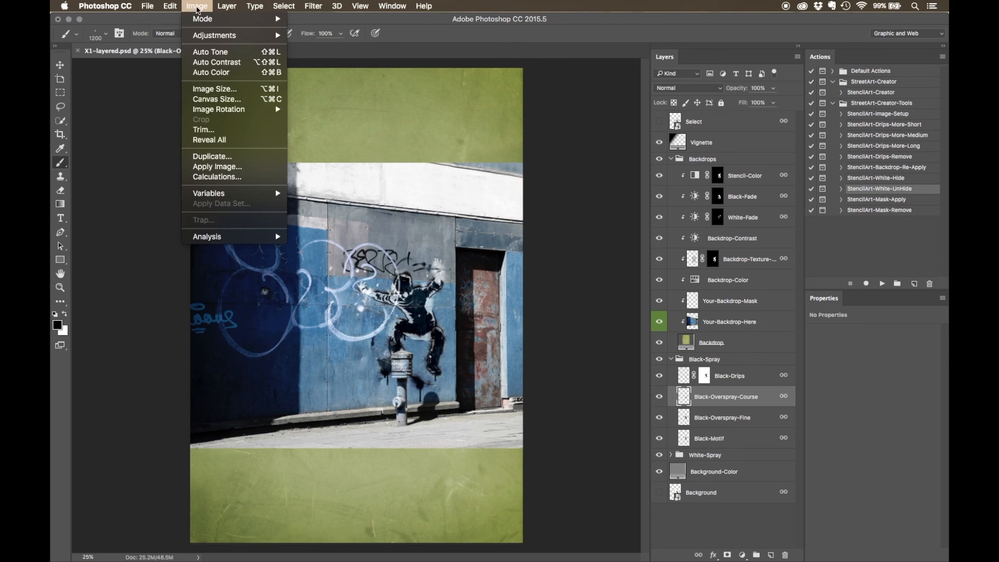
{"action": "left_click", "coordinate": [236, 140]}
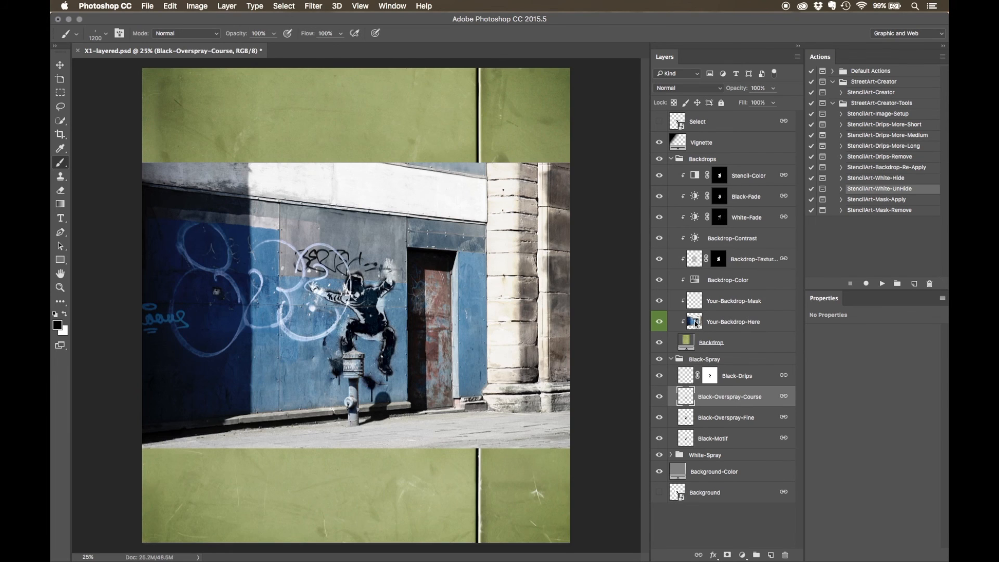
{"action": "left_click", "coordinate": [695, 321], "text": "super"}
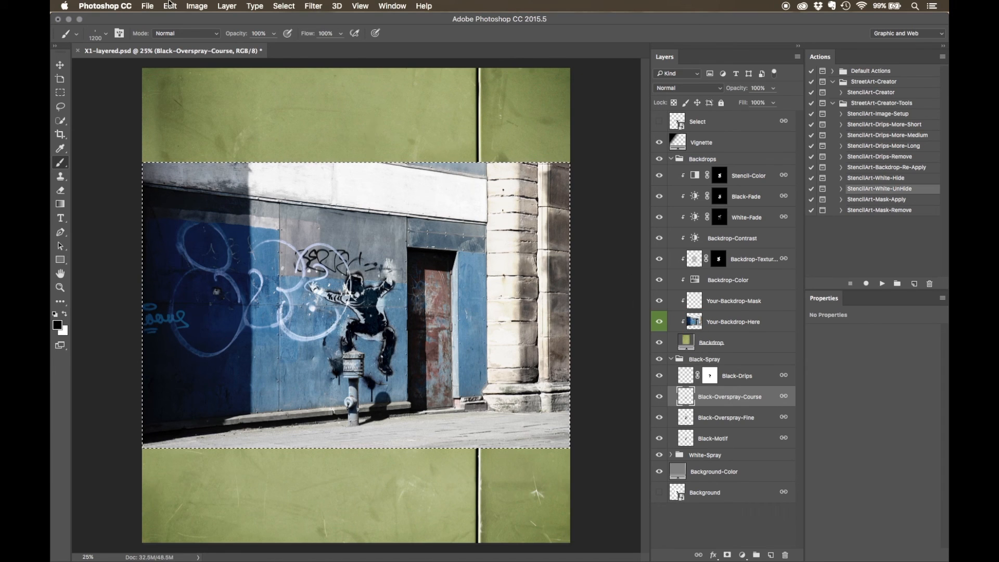
{"action": "left_click", "coordinate": [188, 7]}
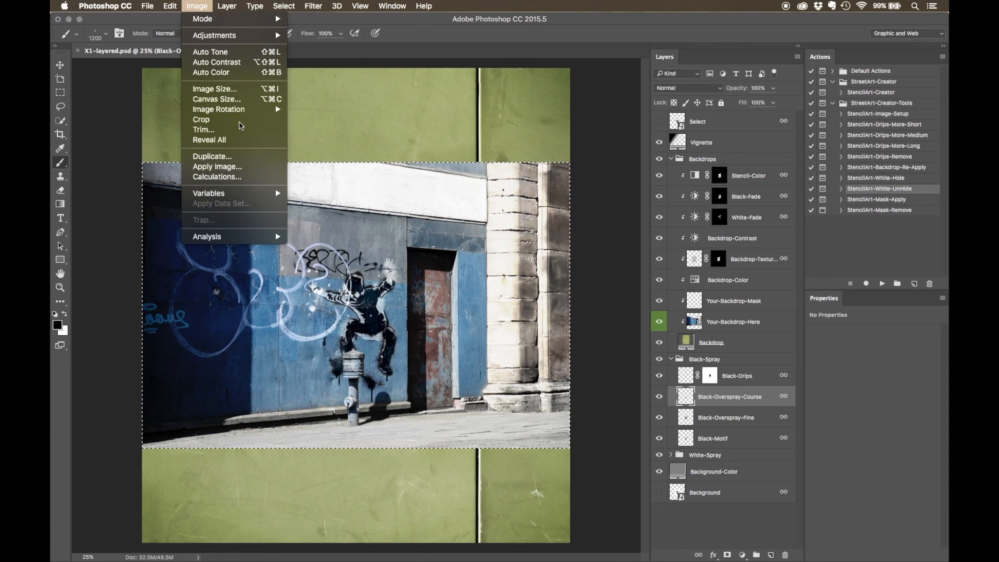
{"action": "left_click", "coordinate": [223, 121]}
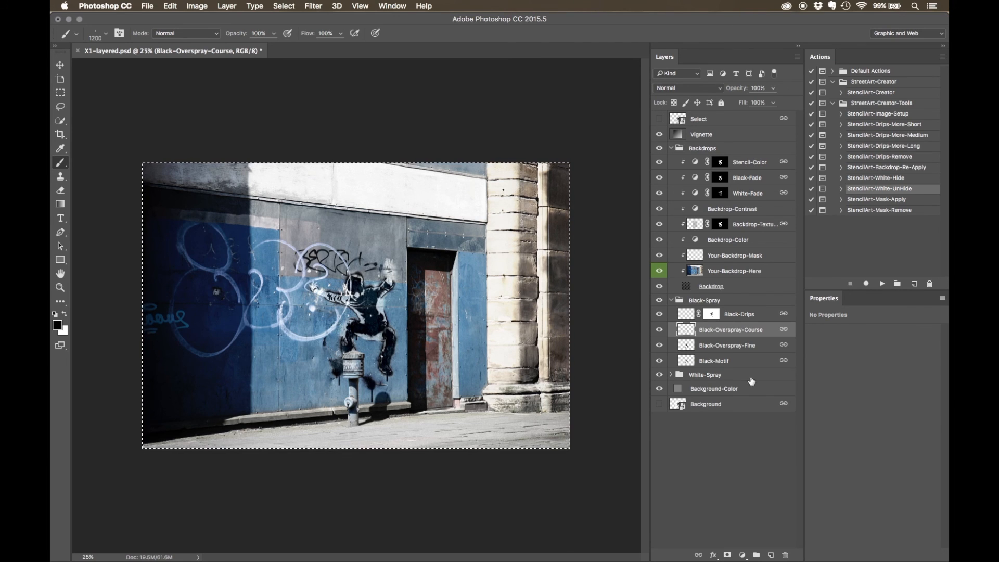
On the Your-Backdrop-Mask layer, draw a Lasso selection around the standpipe post in front of the stencil
{"action": "left_click", "coordinate": [736, 256]}
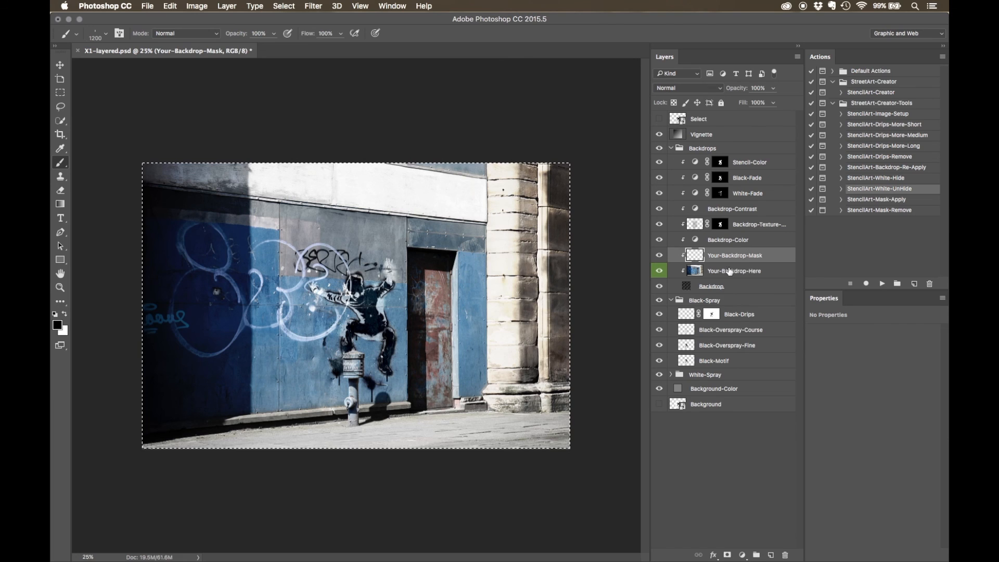
{"action": "left_click", "coordinate": [61, 107]}
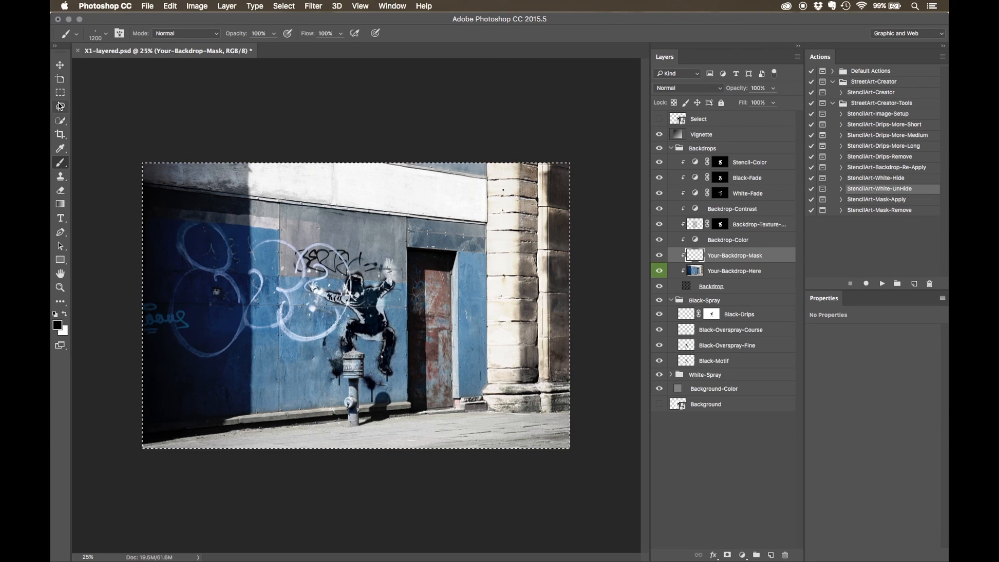
{"action": "left_click", "coordinate": [359, 362]}
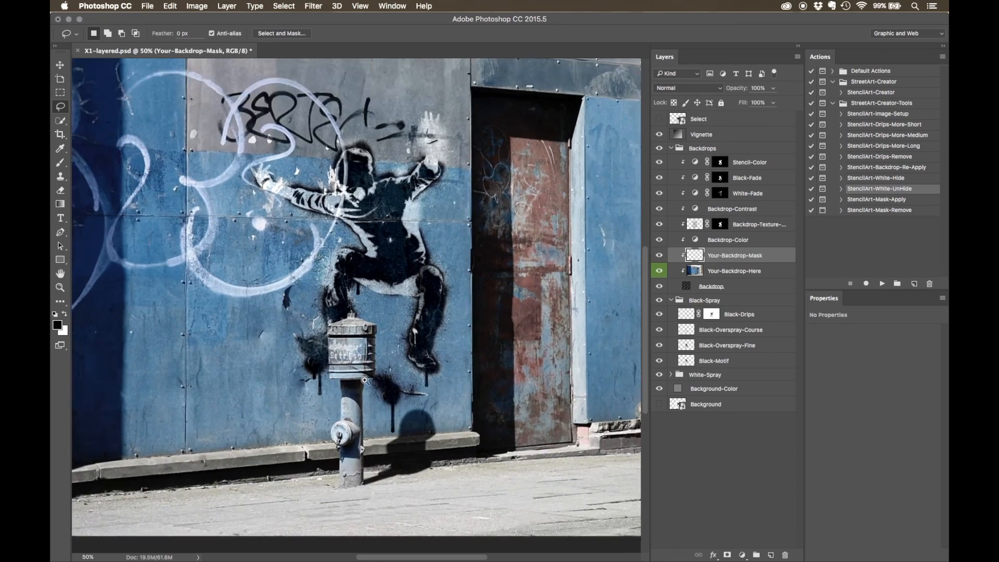
{"action": "left_click", "coordinate": [365, 380]}
{"action": "left_click", "coordinate": [364, 380]}
{"action": "left_click", "coordinate": [359, 390]}
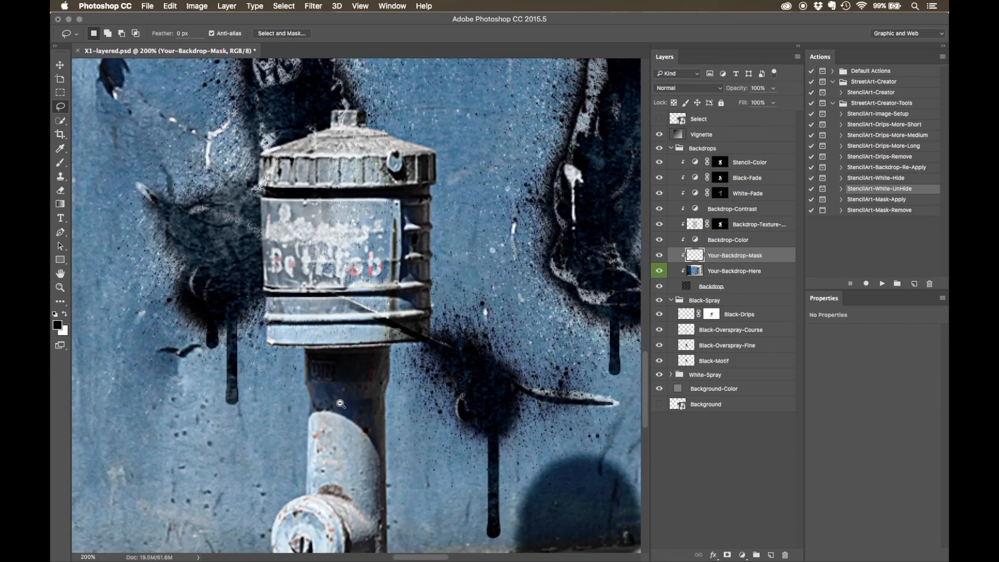
{"action": "left_click", "coordinate": [337, 411], "text": "alt"}
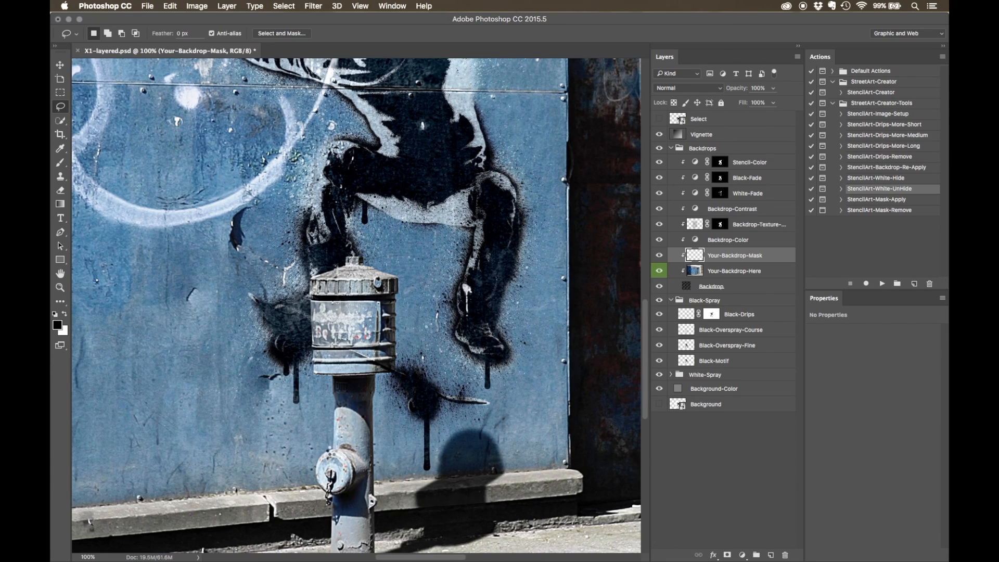
{"action": "left_click", "coordinate": [333, 448]}
{"action": "mouse_move", "coordinate": [333, 448]}
{"action": "left_mouse_down"}
{"action": "mouse_move", "coordinate": [334, 386]}
{"action": "mouse_move", "coordinate": [316, 373]}
{"action": "mouse_move", "coordinate": [314, 285]}
{"action": "mouse_move", "coordinate": [343, 274]}
{"action": "mouse_move", "coordinate": [328, 270]}
{"action": "mouse_move", "coordinate": [357, 254]}
{"action": "mouse_move", "coordinate": [353, 263]}
{"action": "mouse_move", "coordinate": [364, 257]}
{"action": "mouse_move", "coordinate": [403, 297]}
{"action": "mouse_move", "coordinate": [396, 372]}
{"action": "mouse_move", "coordinate": [378, 374]}
{"action": "mouse_move", "coordinate": [373, 408]}
{"action": "mouse_move", "coordinate": [383, 494]}
{"action": "mouse_move", "coordinate": [337, 491]}
{"action": "mouse_move", "coordinate": [332, 457]}
{"action": "left_mouse_up"}
{"action": "left_click", "coordinate": [408, 330], "text": "alt"}
{"action": "left_click_drag", "start_coordinate": [446, 312], "coordinate": [469, 338]}
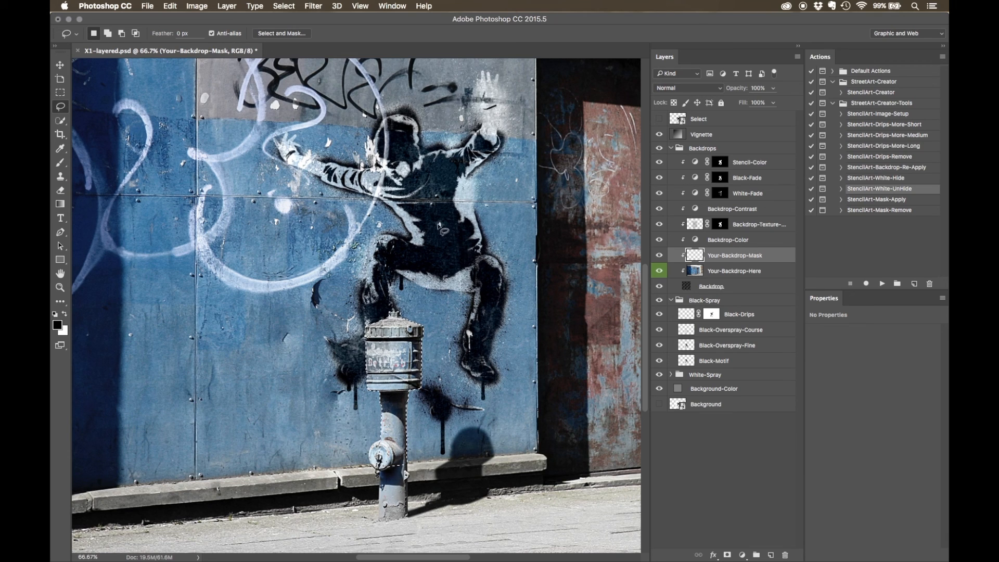
Invert the post selection and fill the surrounding area of Your-Backdrop-Mask with the black foreground color at 100% opacity
{"action": "left_click", "coordinate": [283, 5]}
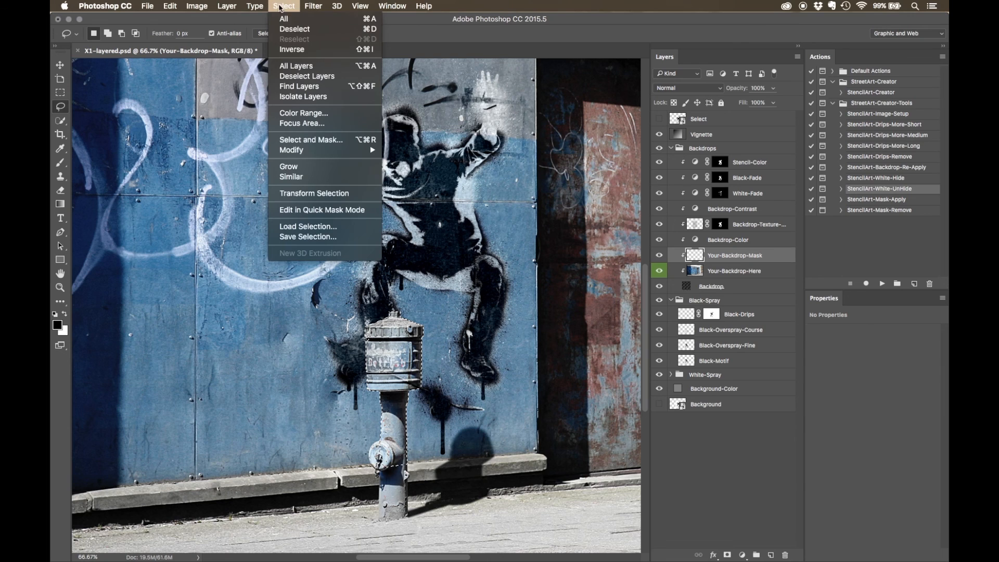
{"action": "left_click", "coordinate": [306, 50]}
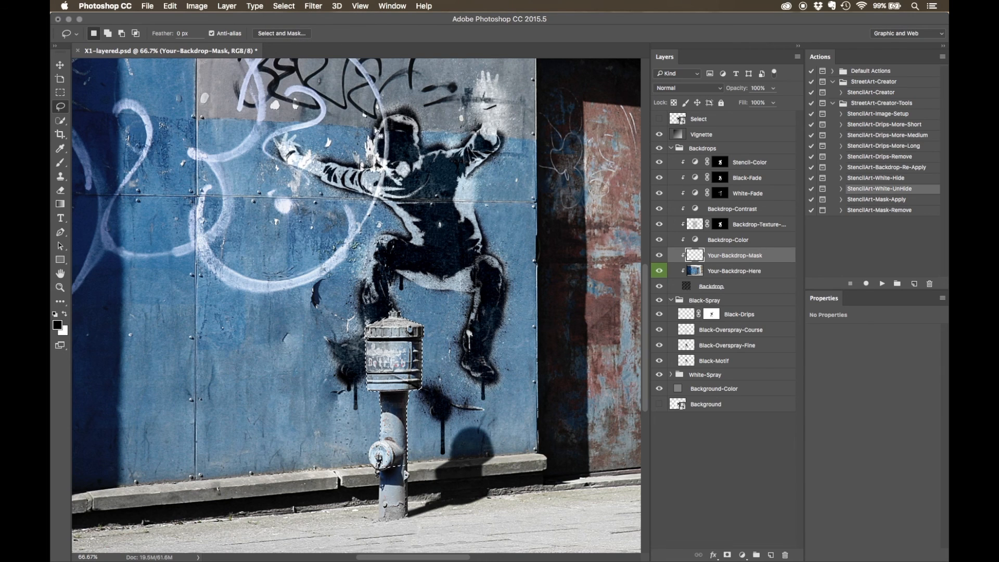
{"action": "left_click", "coordinate": [171, 6]}
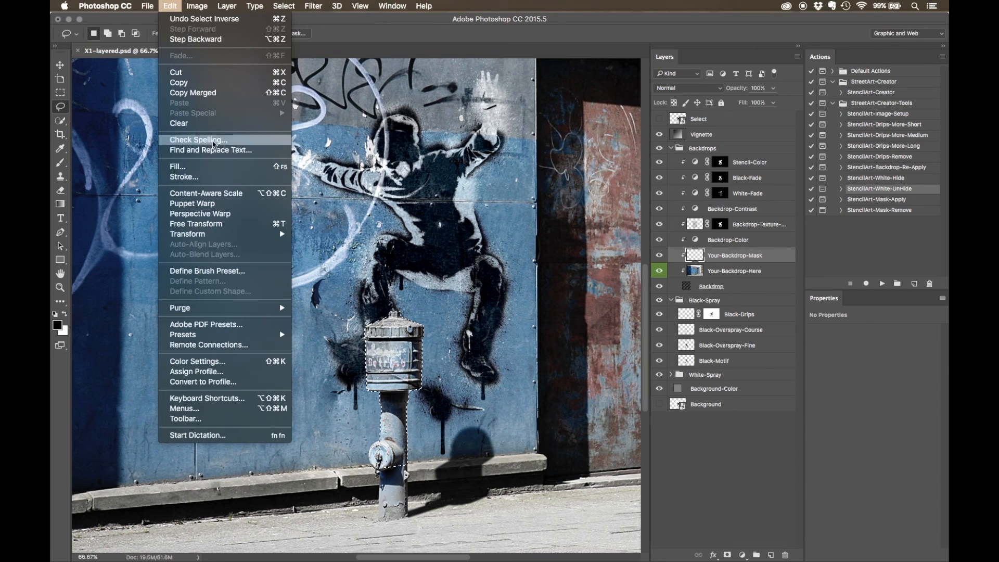
{"action": "left_click", "coordinate": [178, 166]}
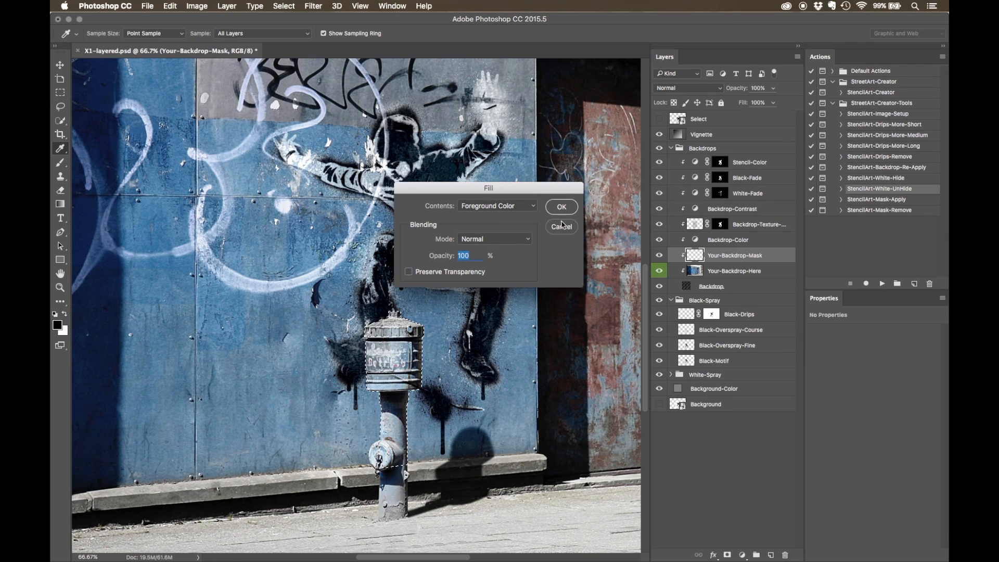
{"action": "left_click", "coordinate": [562, 209]}
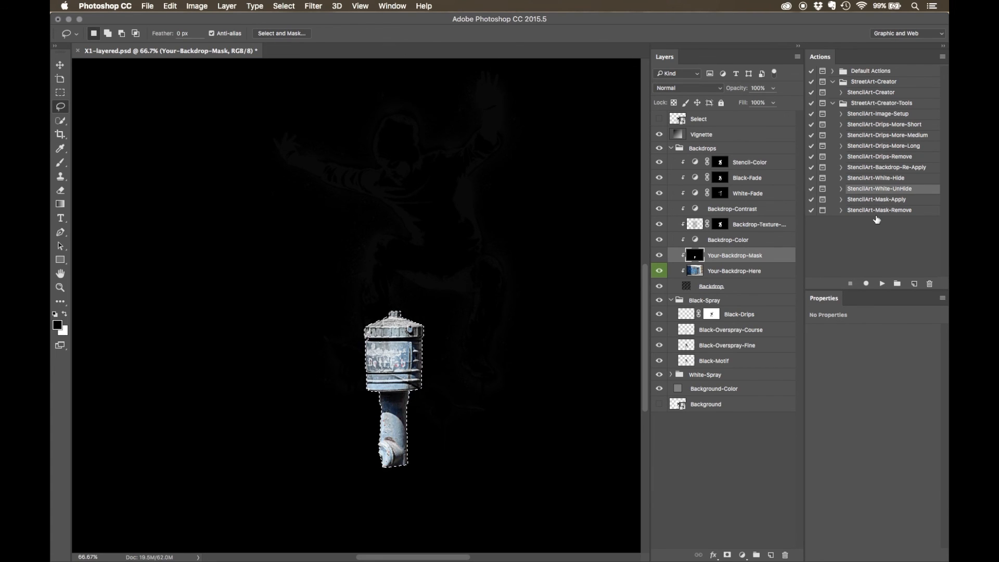
Run the StencilArt-Mask-Apply action through its prompt to mask the spray layers around the post
{"action": "left_click", "coordinate": [880, 201]}
{"action": "left_click", "coordinate": [881, 283]}
{"action": "left_click", "coordinate": [575, 232]}
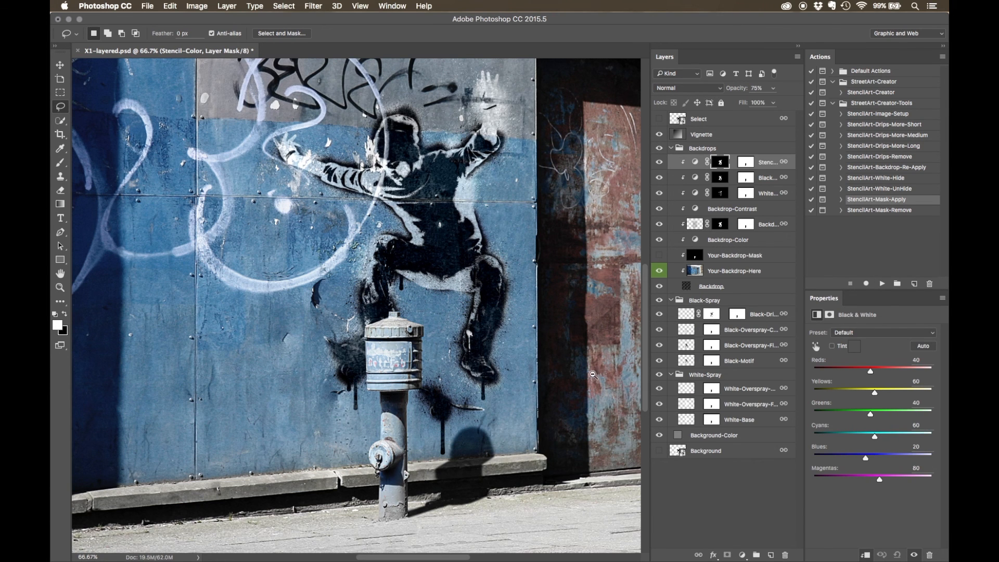
Select the StencilArt-Mask-Remove action in the StreetArt-Creator-Tools set
{"action": "left_click", "coordinate": [411, 336], "text": "alt"}
{"action": "left_click", "coordinate": [411, 327], "text": "alt"}
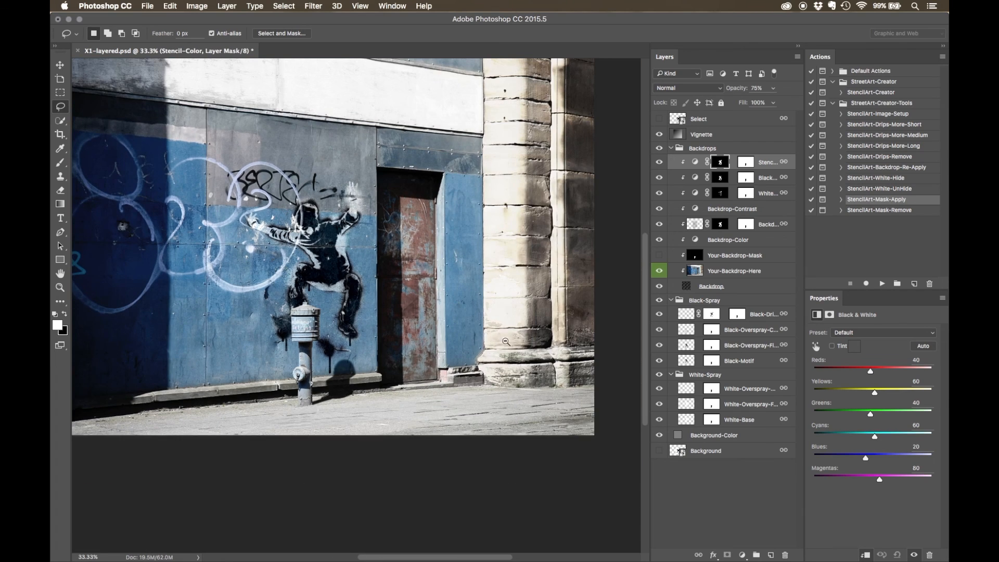
{"action": "left_click", "coordinate": [413, 312], "text": "alt"}
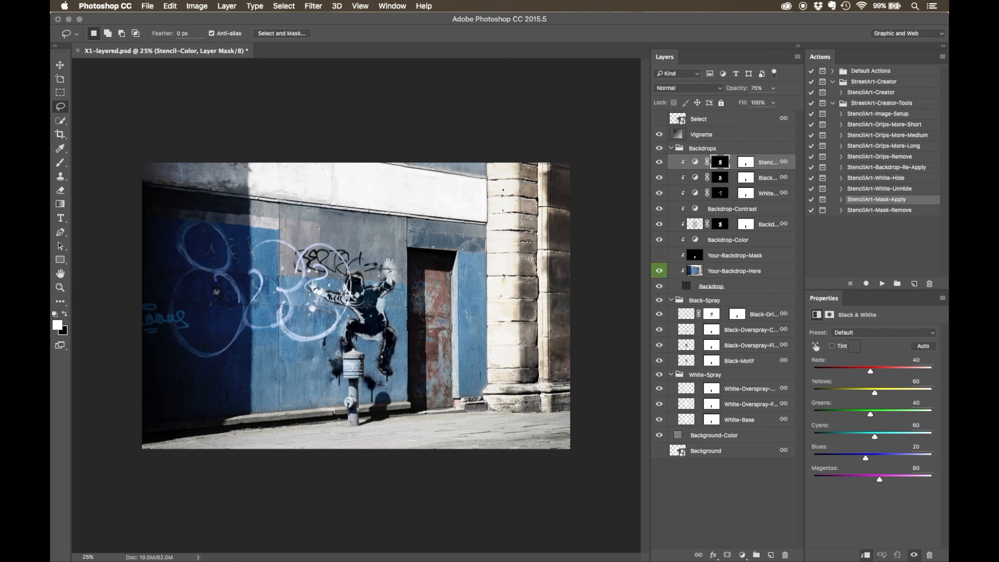
{"action": "left_click", "coordinate": [876, 213]}
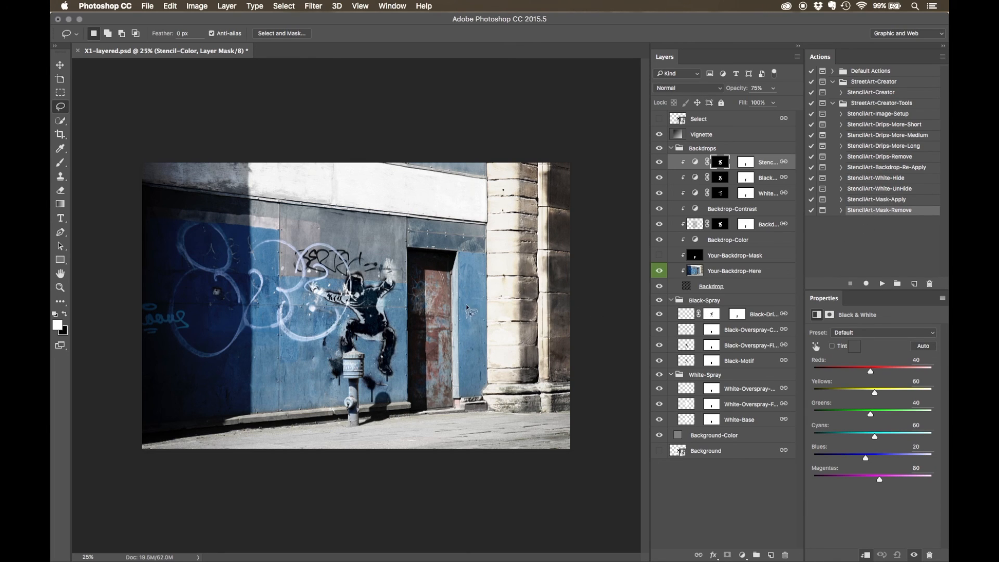
Show the Backdrop-Color adjustment's settings and hide the Backdrop-Texture-Block layer in the Backdrops group
{"action": "left_click", "coordinate": [378, 312], "text": "super"}
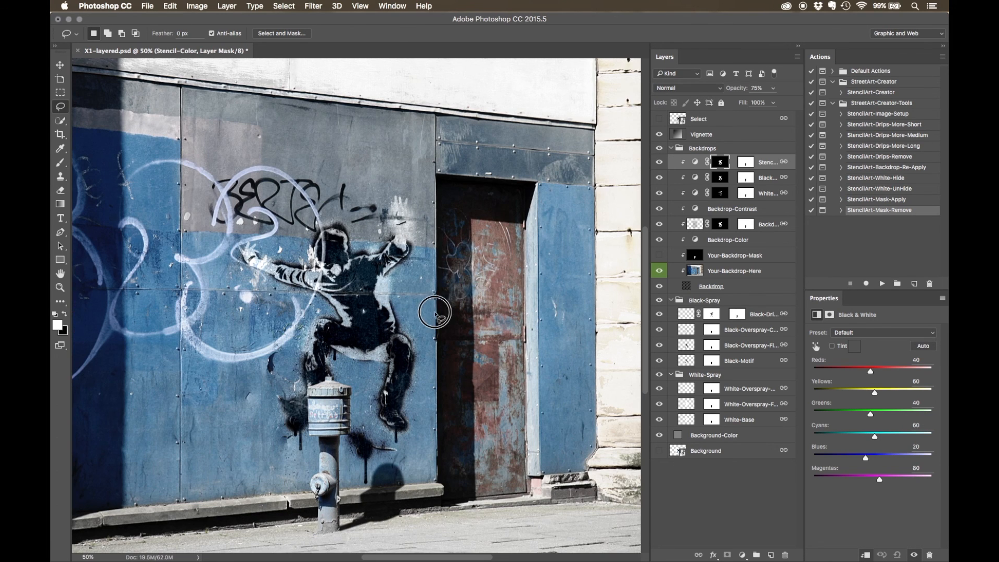
{"action": "left_click", "coordinate": [741, 243]}
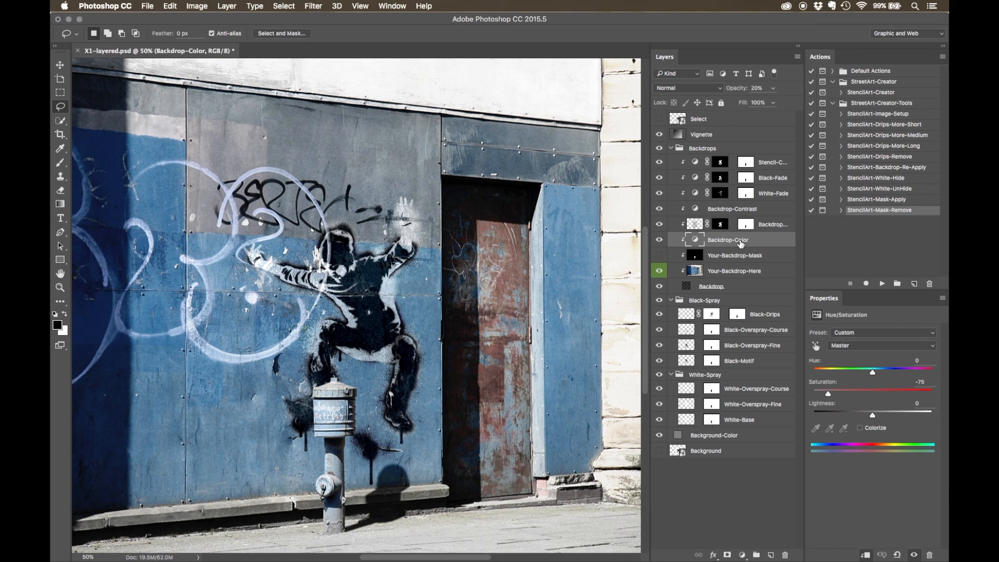
{"action": "left_click", "coordinate": [688, 226]}
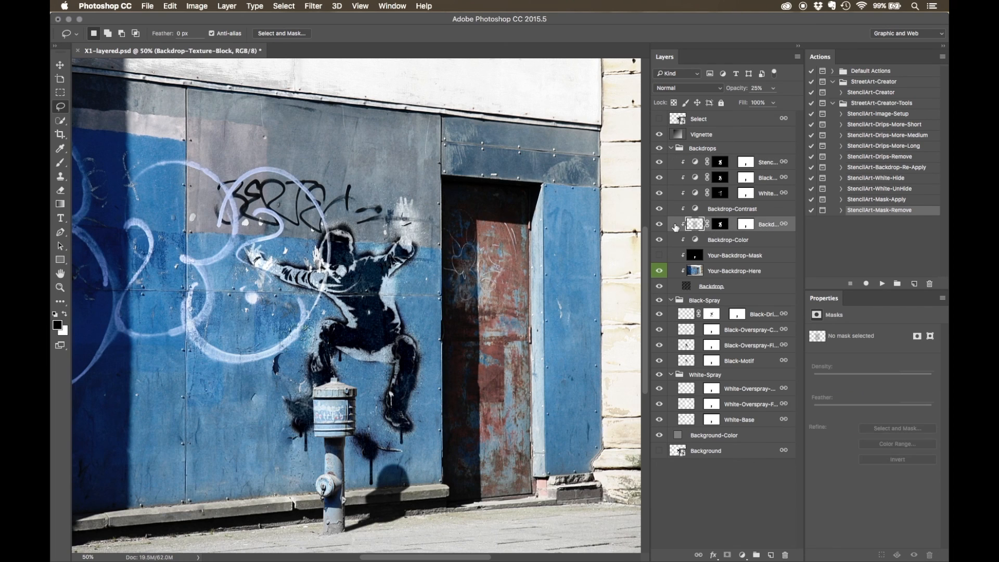
{"action": "left_click", "coordinate": [659, 225]}
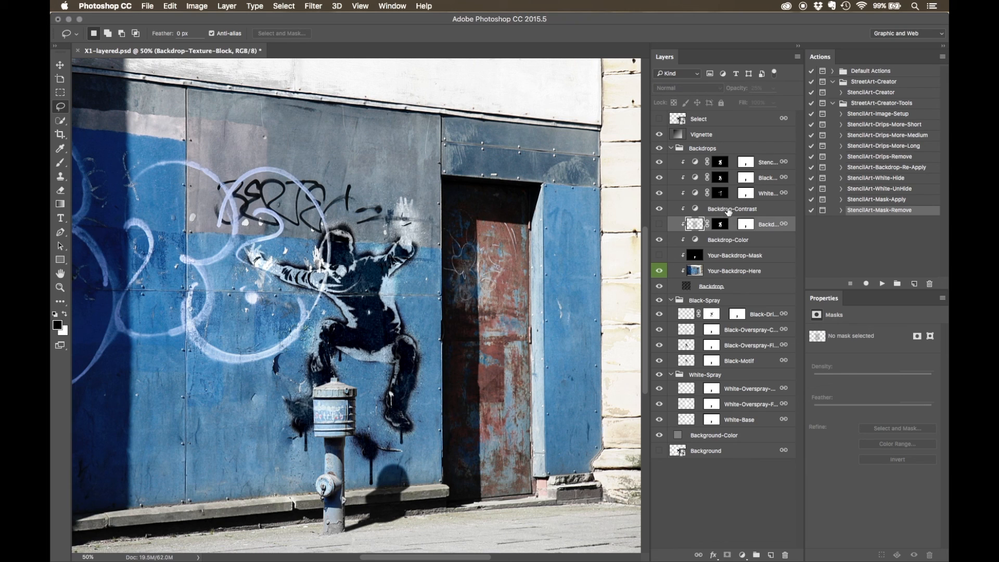
Inspect the Backdrop-Contrast, White-Fade and Black-Fade adjustment settings in turn, and check the whole composition
{"action": "left_click", "coordinate": [728, 210]}
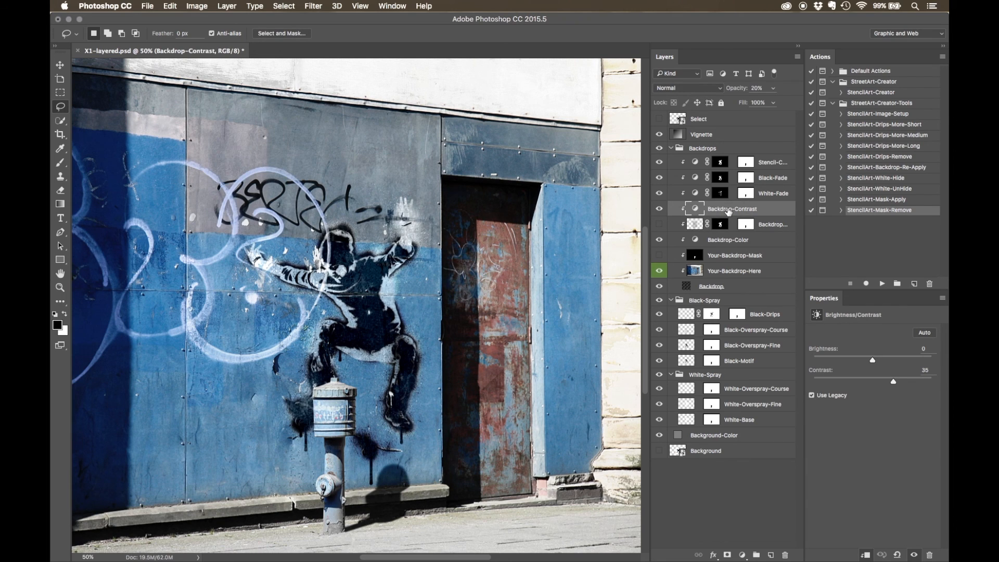
{"action": "left_click", "coordinate": [773, 194]}
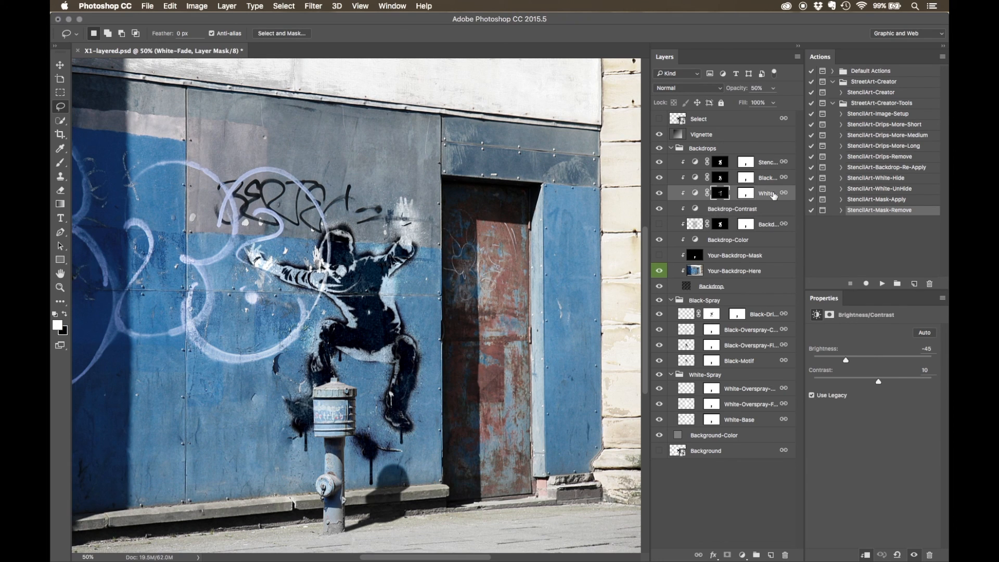
{"action": "left_click", "coordinate": [771, 180]}
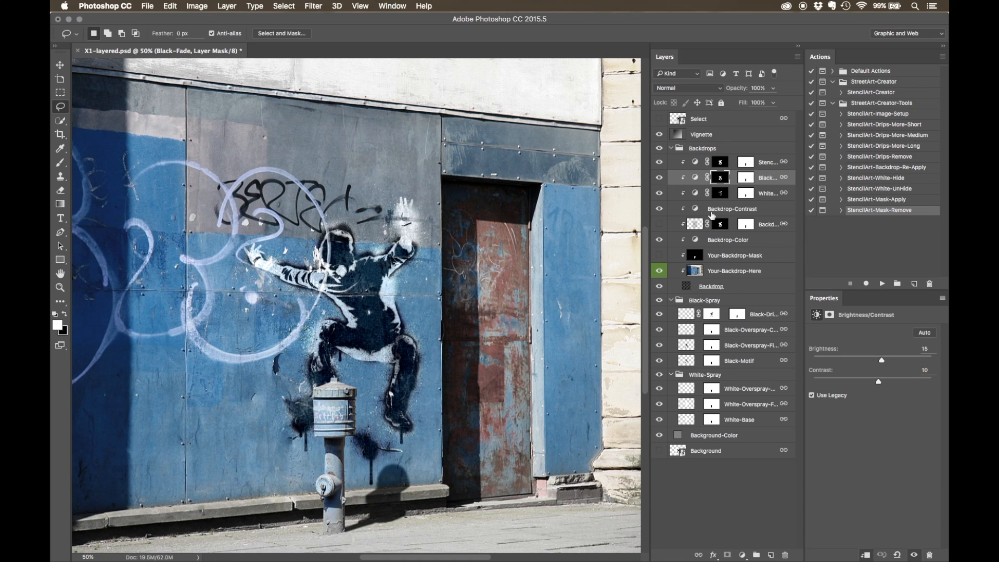
{"action": "left_click", "coordinate": [413, 299], "text": "alt+super"}
{"action": "left_click", "coordinate": [443, 317], "text": "alt+super"}
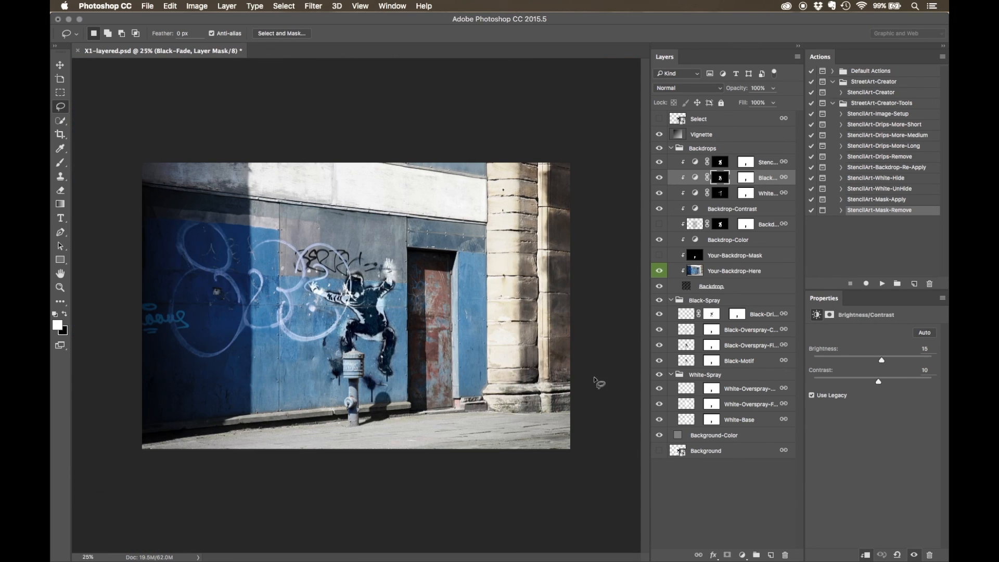